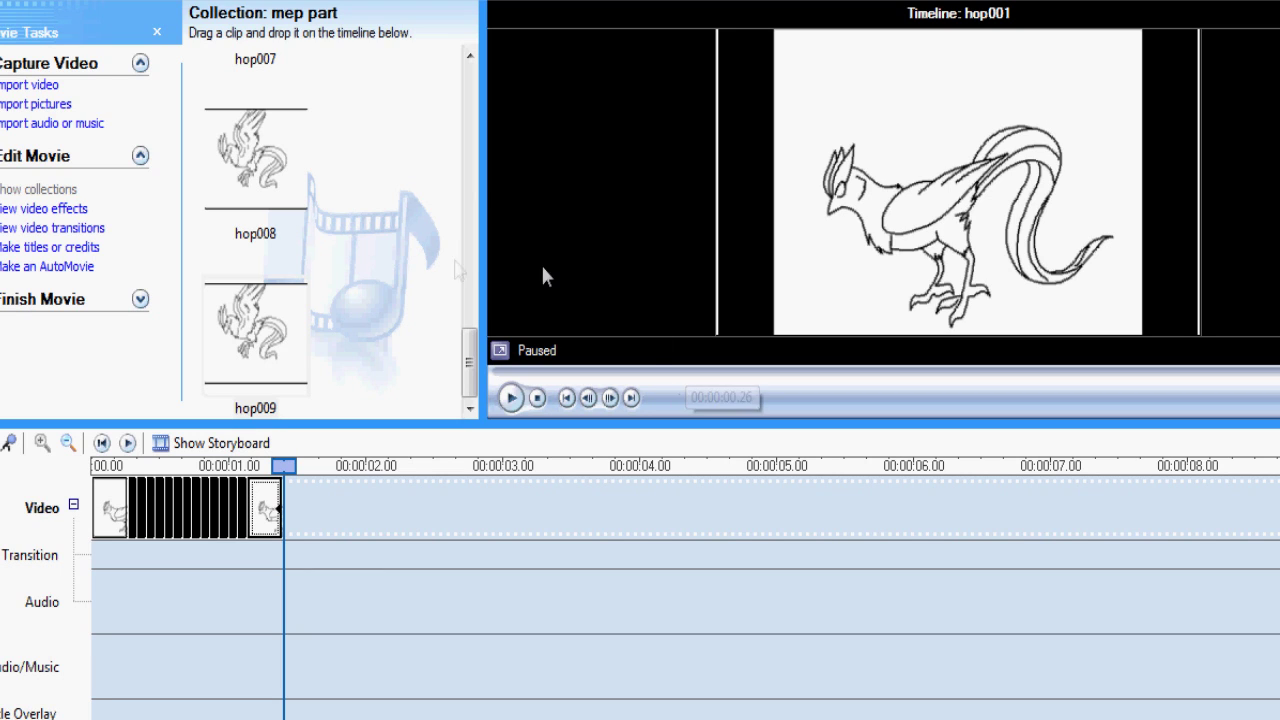
Play the bird hop animation from the start of the timeline and review its motion
{"action": "left_click", "coordinate": [537, 399]}
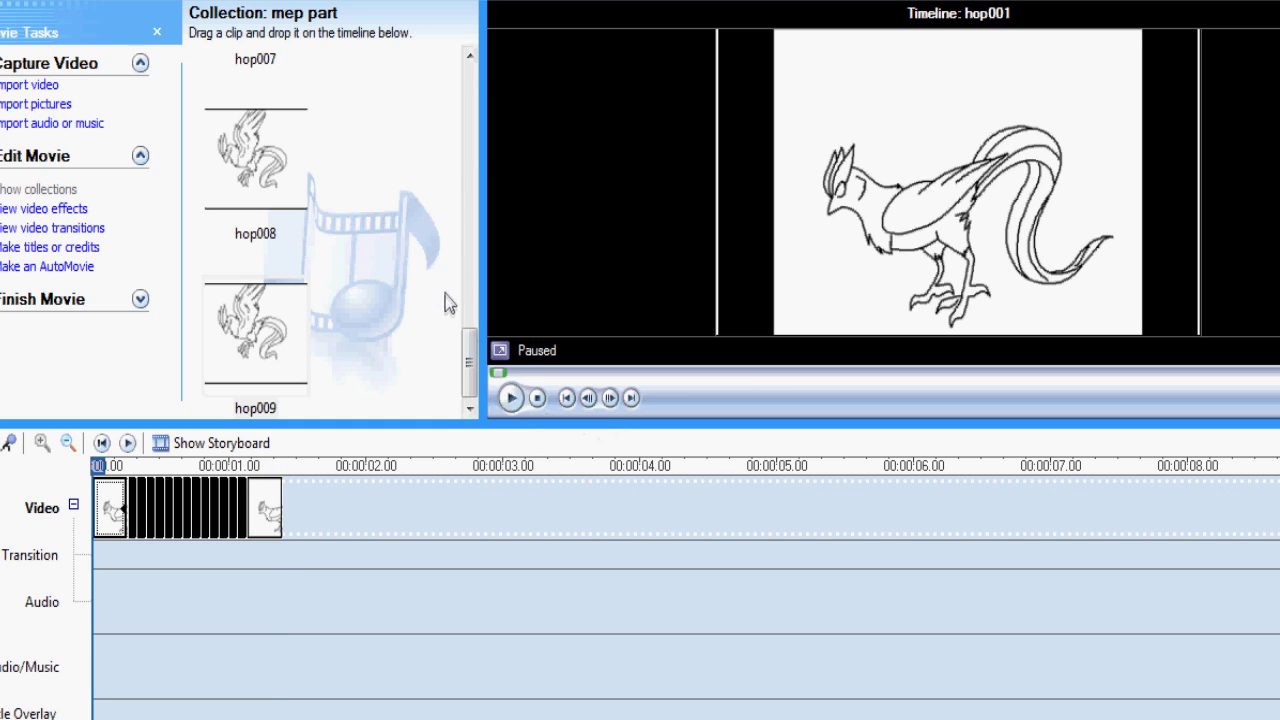
{"action": "mouse_move", "coordinate": [469, 362]}
{"action": "left_mouse_down"}
{"action": "mouse_move", "coordinate": [473, 80]}
{"action": "mouse_move", "coordinate": [472, 370]}
{"action": "left_mouse_up"}
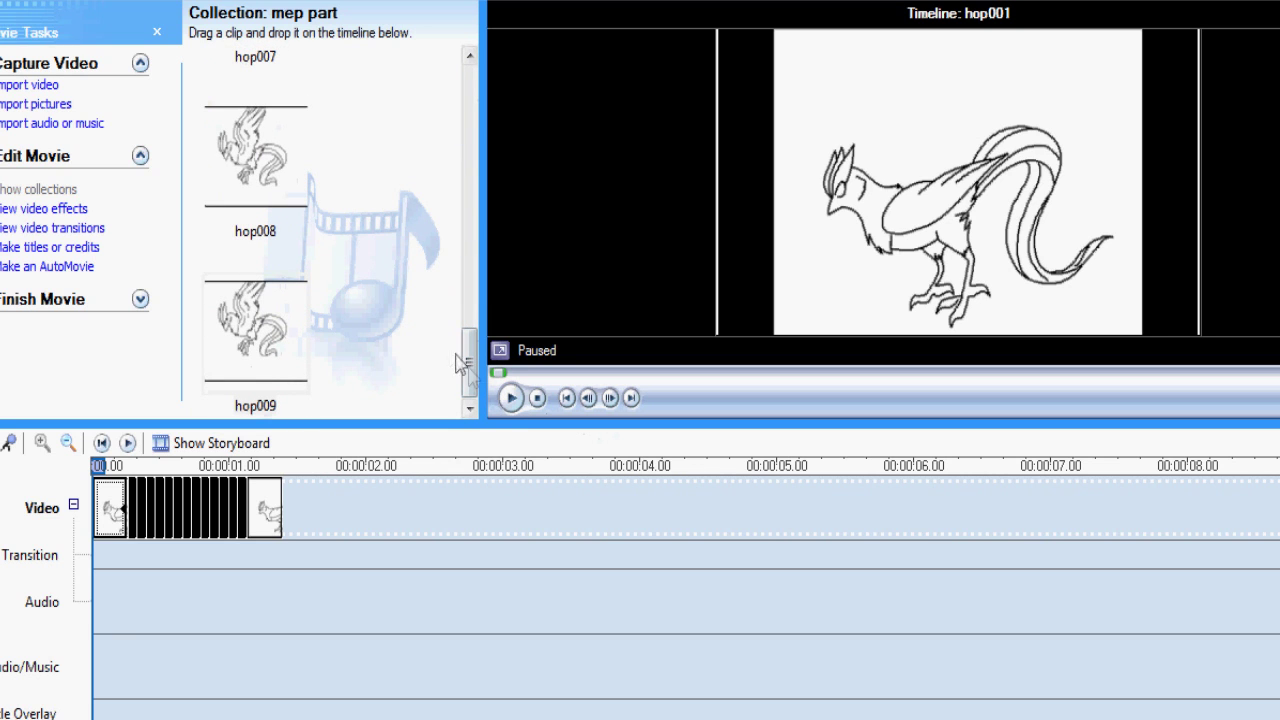
{"action": "left_click", "coordinate": [511, 398]}
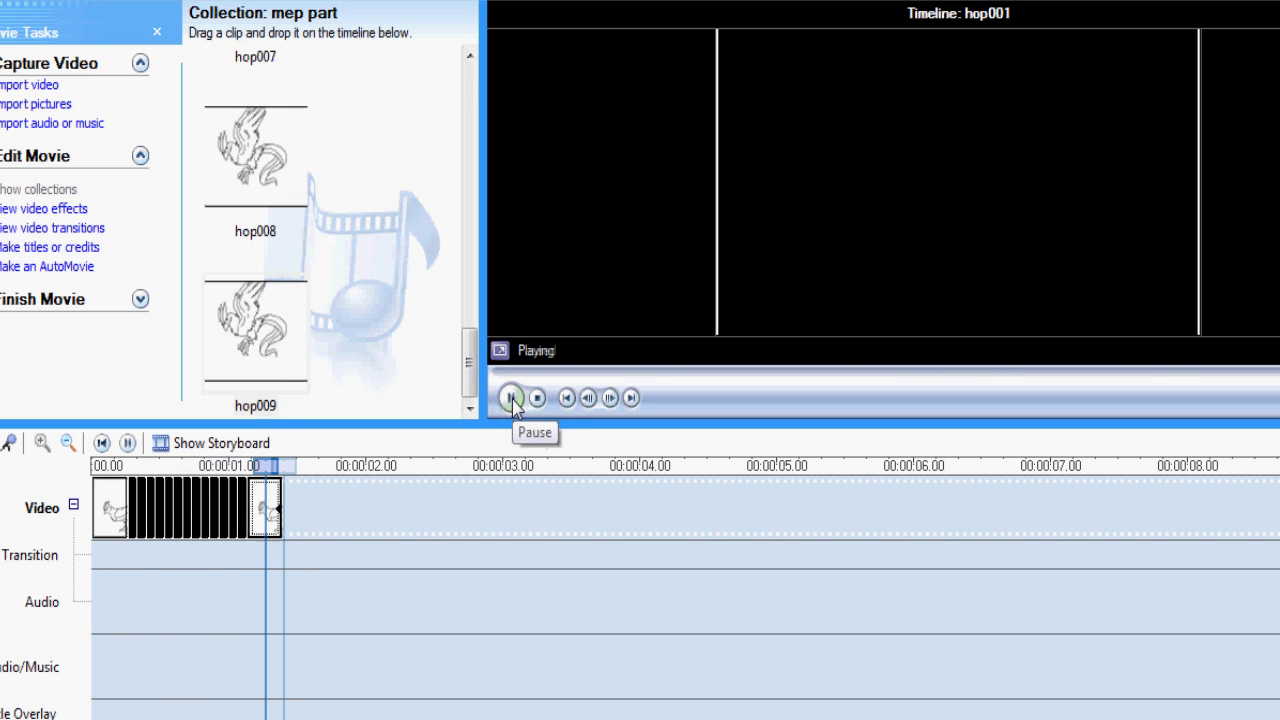
{"action": "left_click", "coordinate": [537, 398]}
{"action": "left_click", "coordinate": [511, 398]}
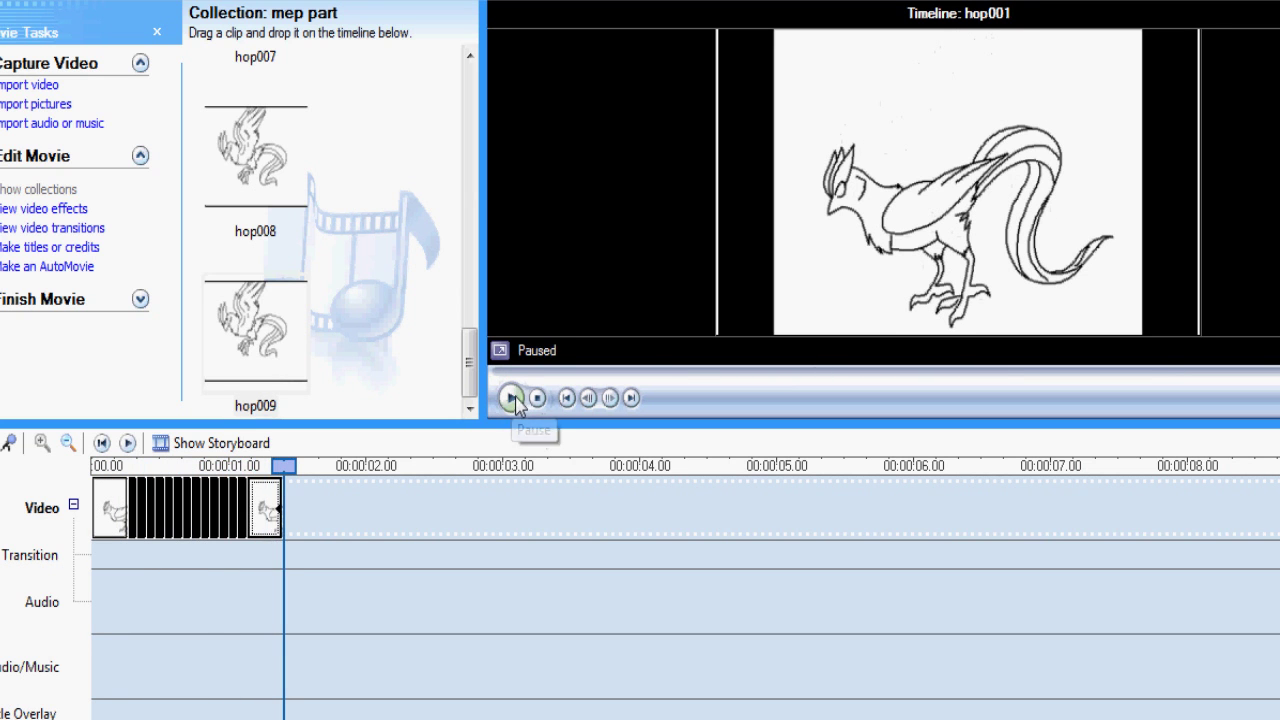
{"action": "left_click", "coordinate": [511, 398]}
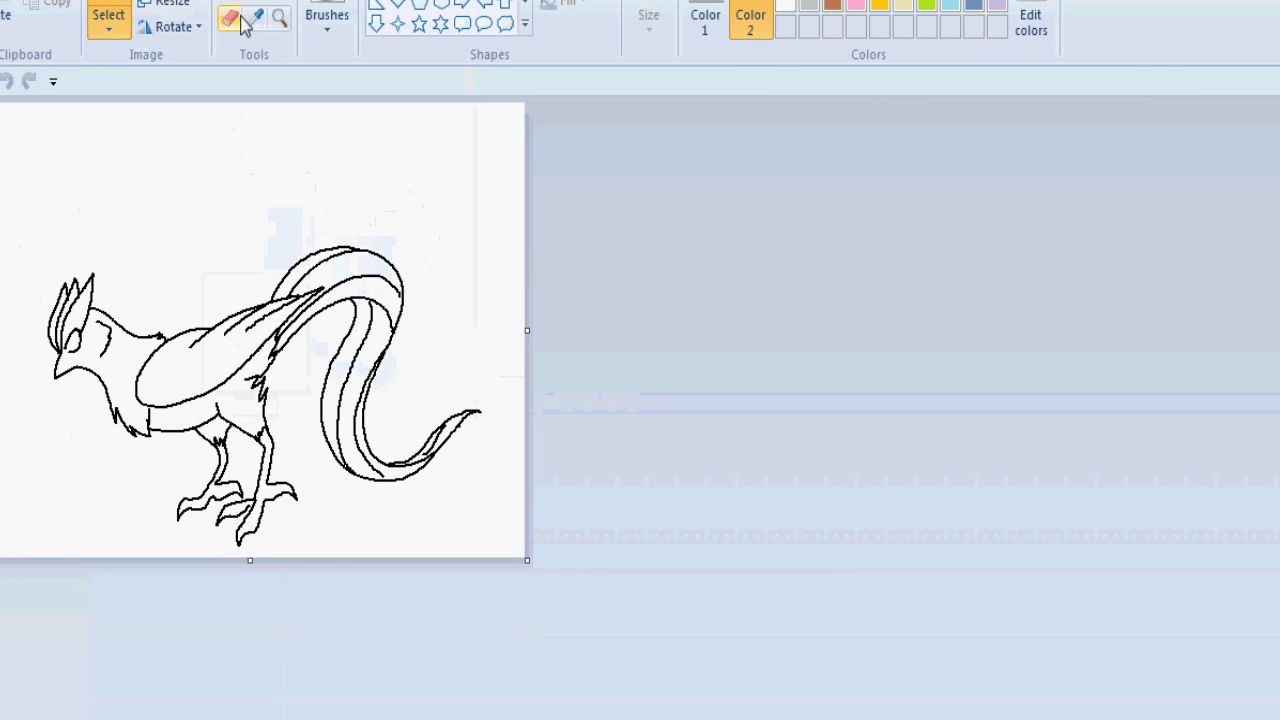
Switch to Paint, magnify the bird line drawing and make Color 1 the active color
{"action": "left_click", "coordinate": [279, 18]}
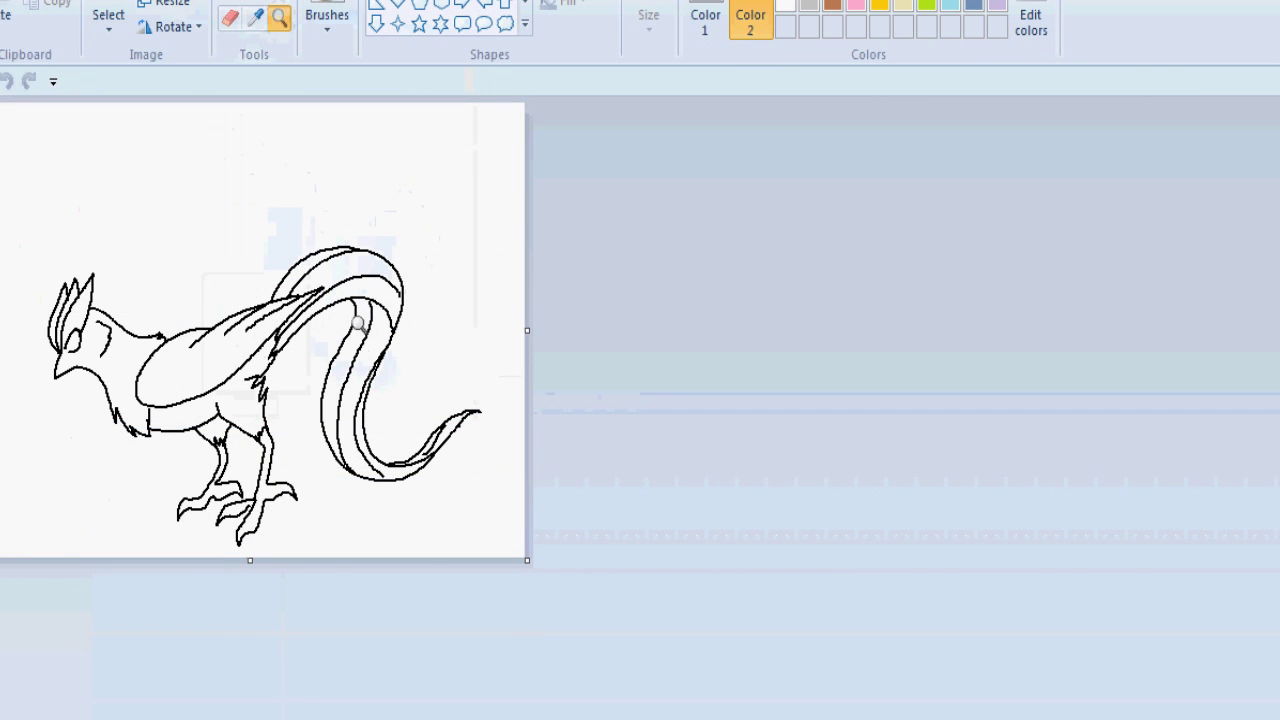
{"action": "left_click", "coordinate": [337, 380]}
{"action": "left_click", "coordinate": [260, 20]}
{"action": "left_click", "coordinate": [650, 30]}
{"action": "left_click", "coordinate": [720, 8]}
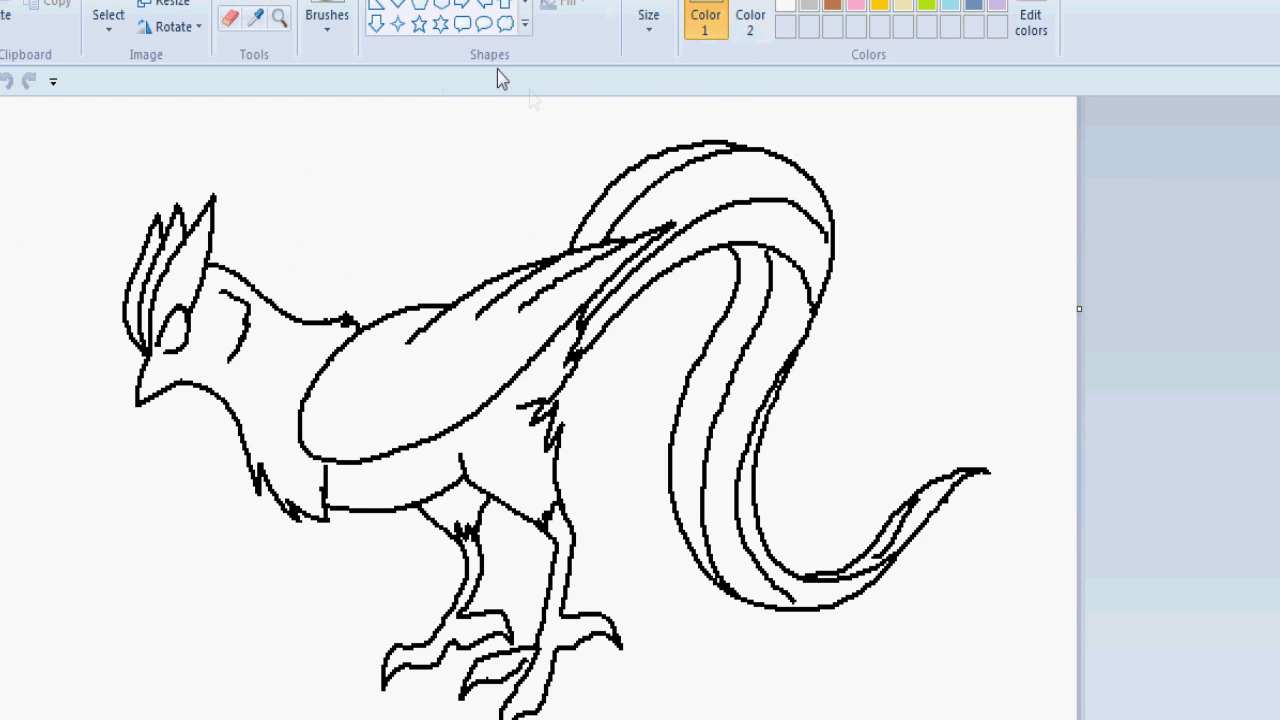
Mix a custom light blue for Color 1 with hue 137, saturation 167 and luminosity 166
{"action": "left_click", "coordinate": [1026, 22]}
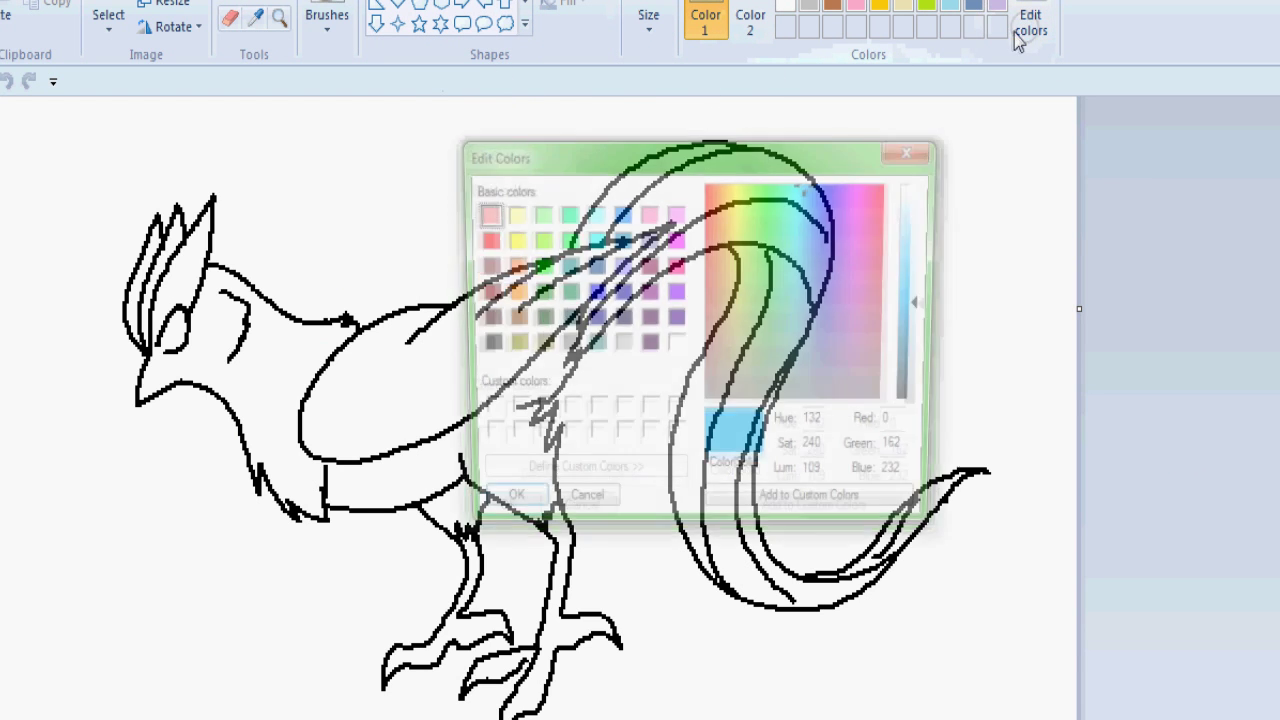
{"action": "left_click", "coordinate": [598, 507]}
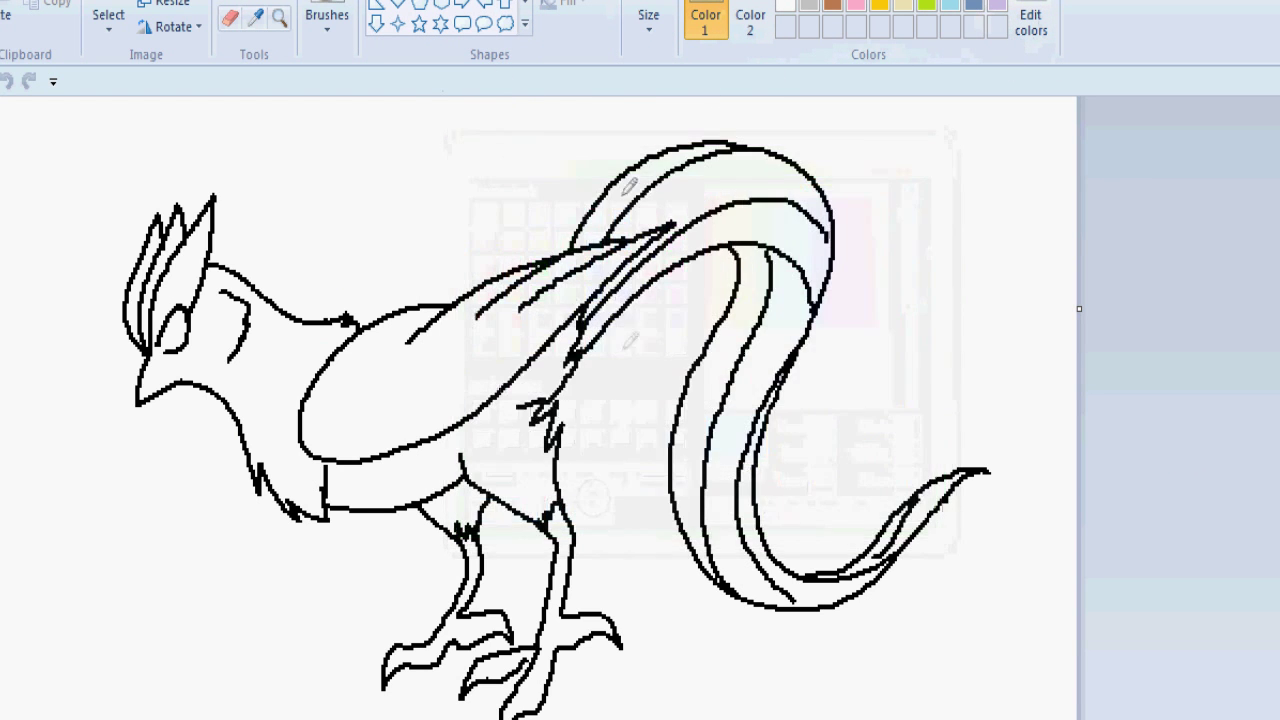
{"action": "left_click", "coordinate": [1031, 24]}
{"action": "left_click", "coordinate": [814, 236]}
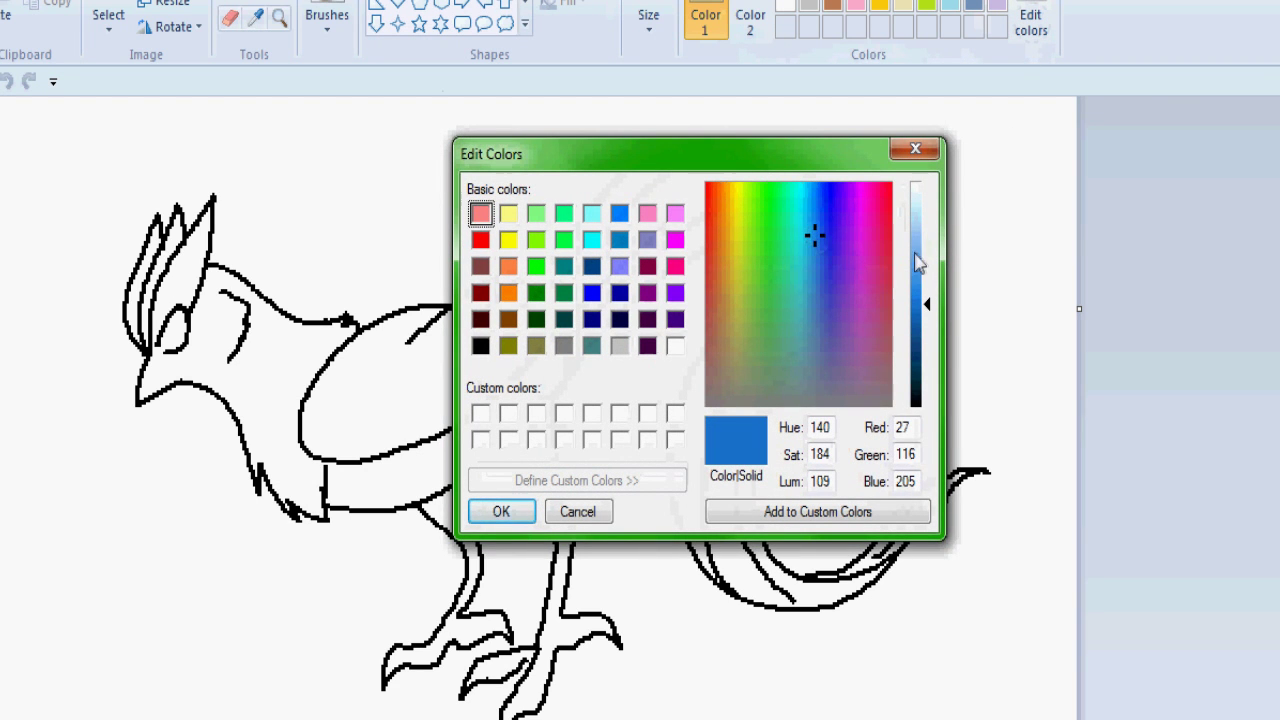
{"action": "left_click", "coordinate": [916, 252]}
{"action": "left_click", "coordinate": [813, 241]}
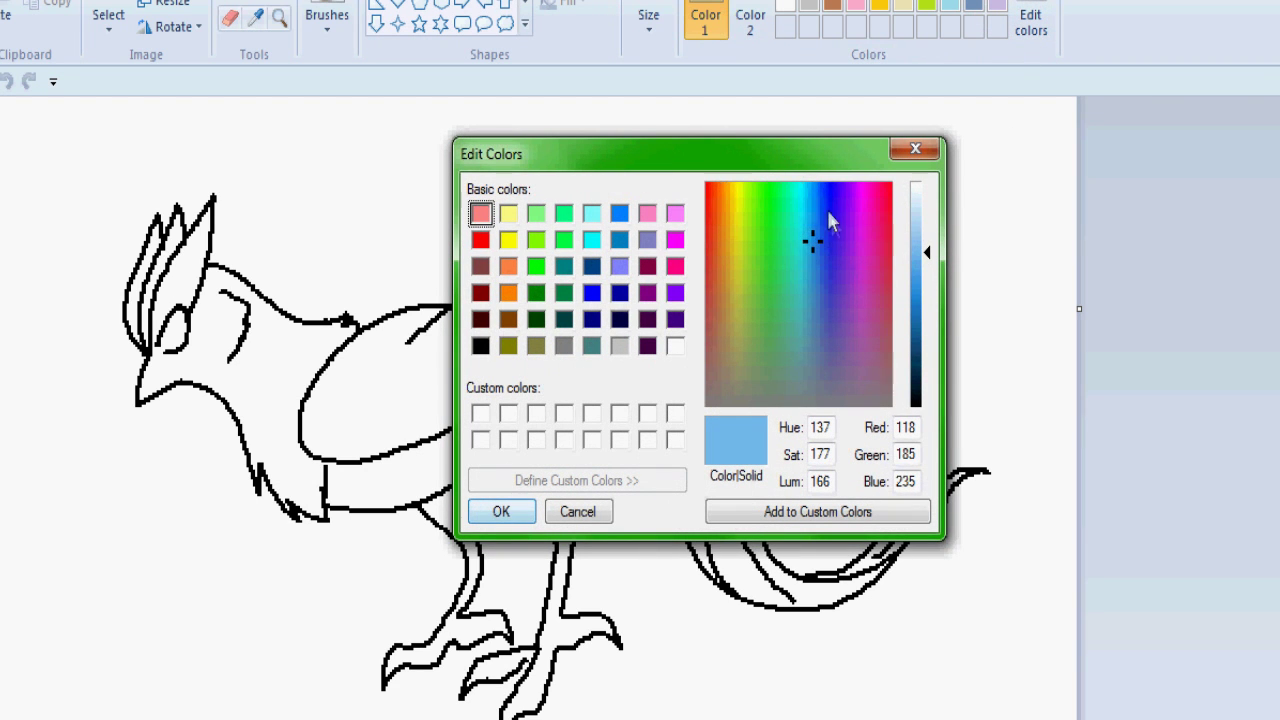
{"action": "left_click", "coordinate": [813, 253]}
{"action": "left_click", "coordinate": [811, 250]}
{"action": "left_click", "coordinate": [500, 510]}
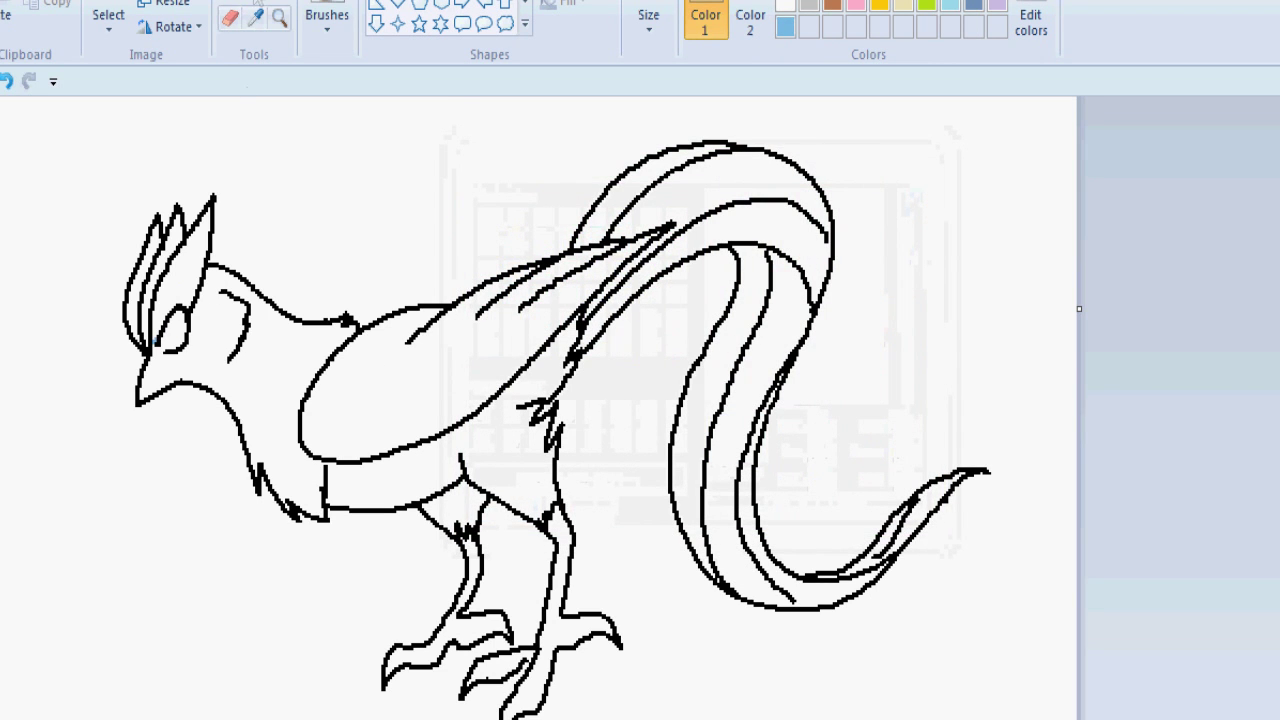
Fill the bird's crest feathers, head, body, wing and thighs with the custom light blue
{"action": "left_click", "coordinate": [176, 292]}
{"action": "left_click", "coordinate": [151, 300]}
{"action": "left_click", "coordinate": [138, 300]}
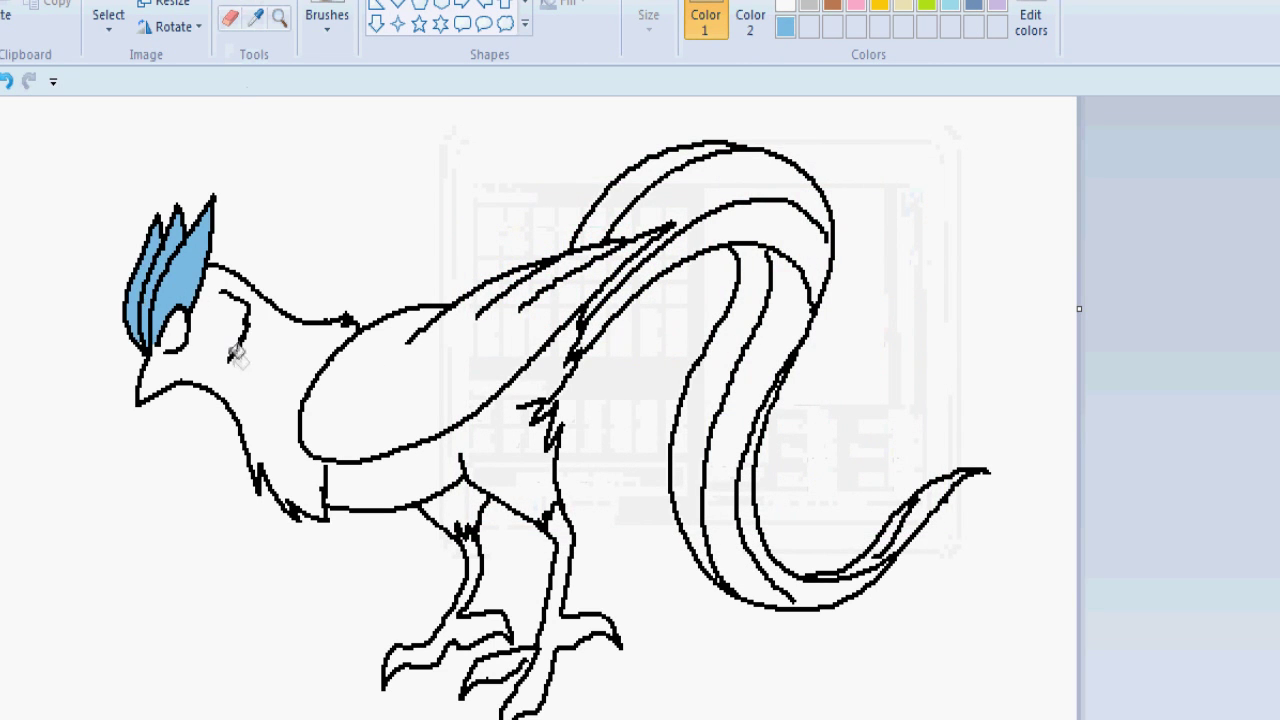
{"action": "left_click", "coordinate": [265, 350]}
{"action": "left_click", "coordinate": [394, 388]}
{"action": "left_click", "coordinate": [464, 488]}
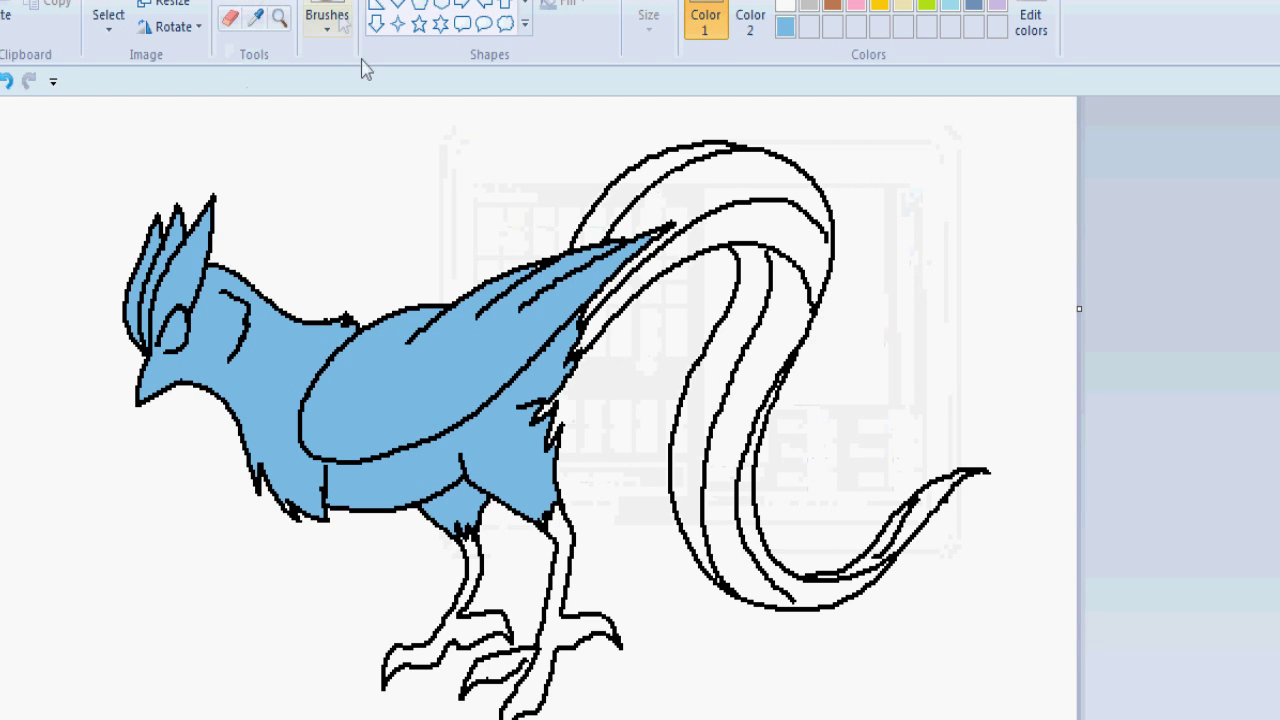
Mix a pale blue (RGB 190, 221, 243), outline a jagged chest patch and fill it with that color
{"action": "left_click", "coordinate": [1048, 42]}
{"action": "left_click", "coordinate": [920, 217]}
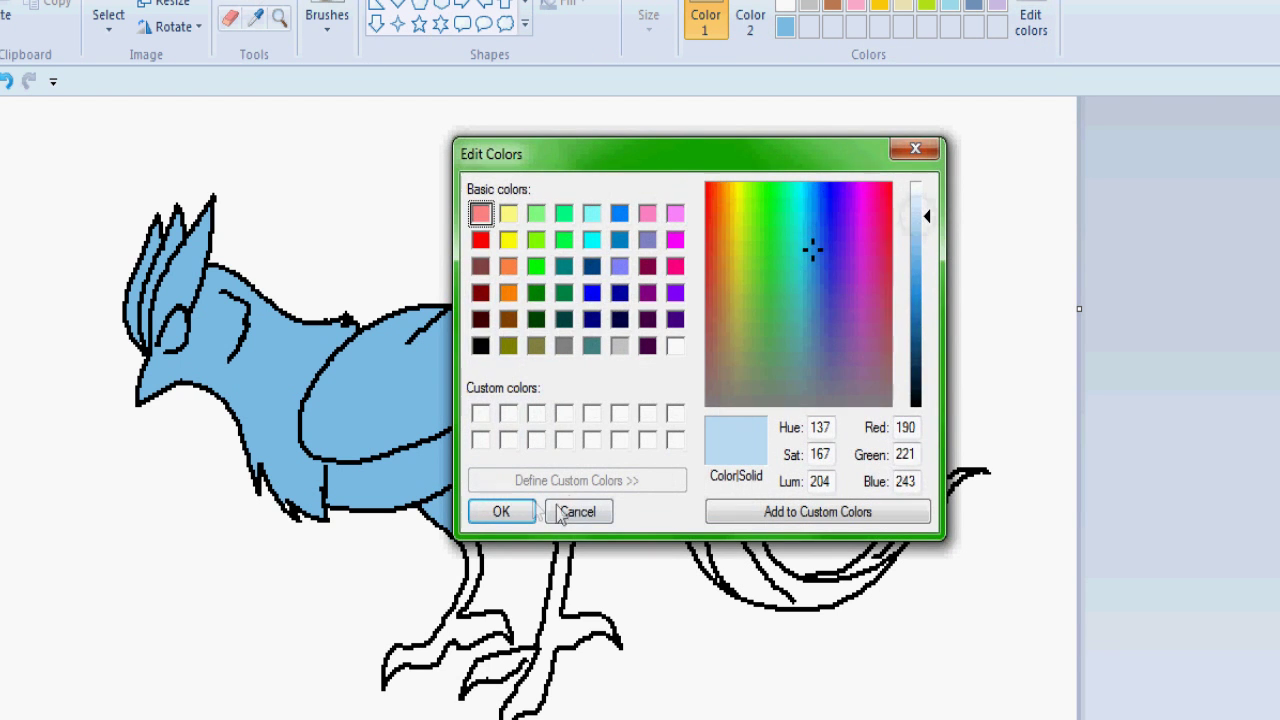
{"action": "left_click", "coordinate": [503, 509]}
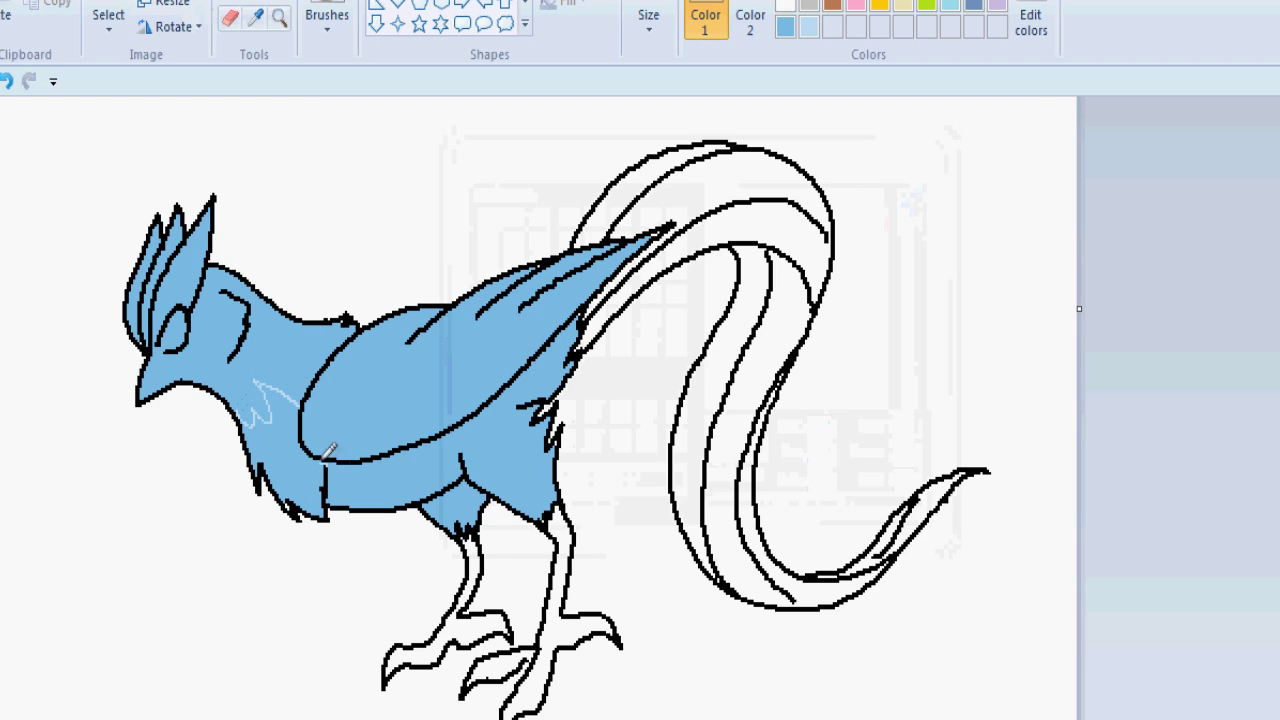
{"action": "left_click", "coordinate": [285, 446]}
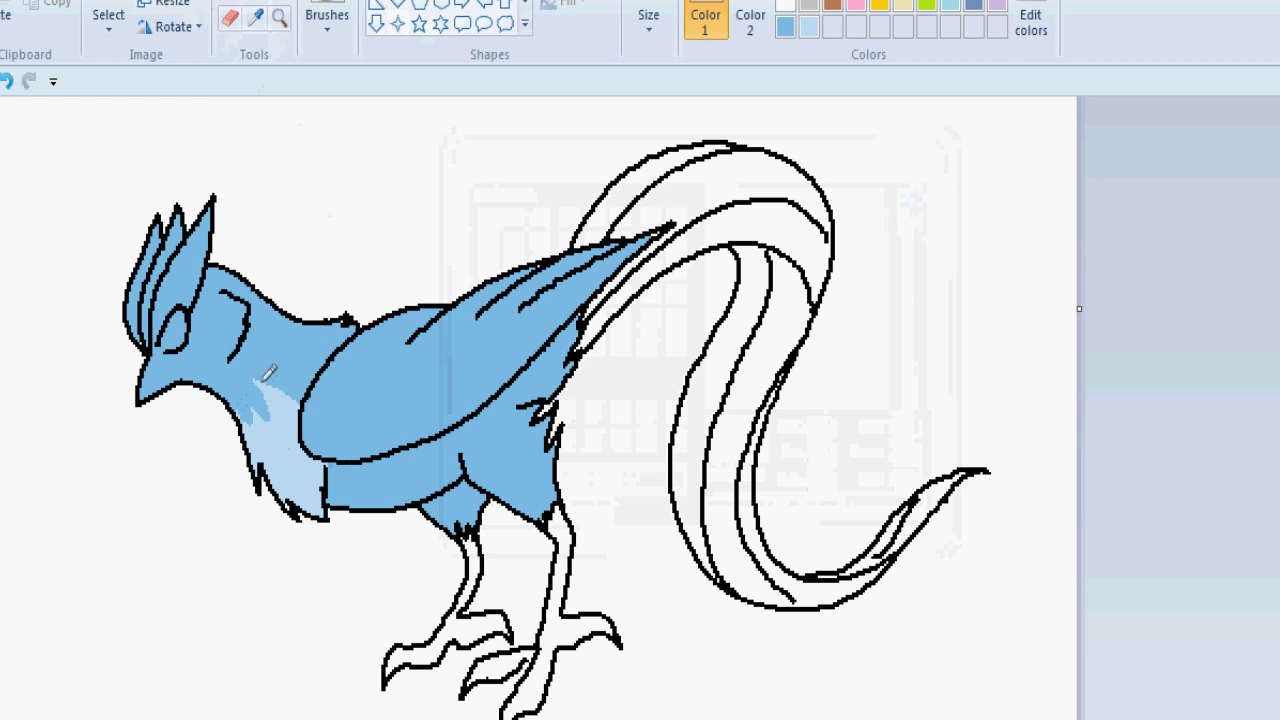
Mix a custom medium blue, darker than the body color, for Color 1
{"action": "left_click", "coordinate": [1036, 20]}
{"action": "left_click", "coordinate": [916, 272]}
{"action": "left_click", "coordinate": [809, 278]}
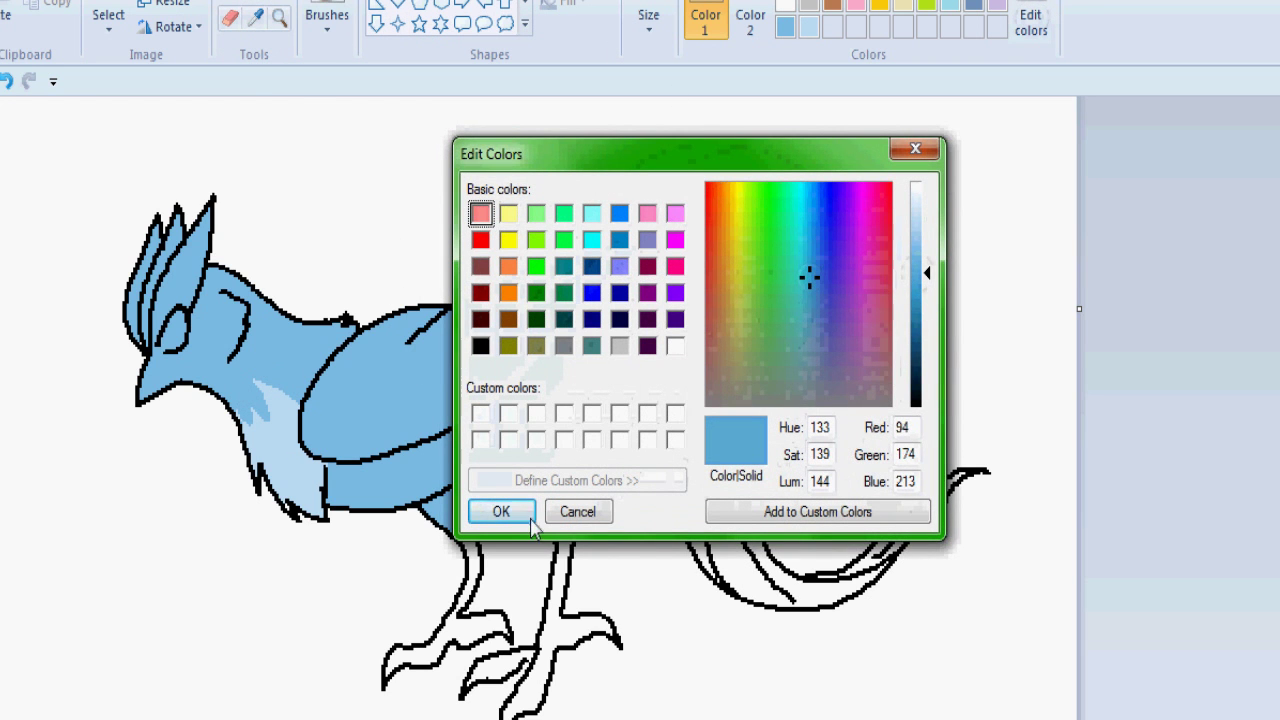
{"action": "left_click", "coordinate": [502, 514]}
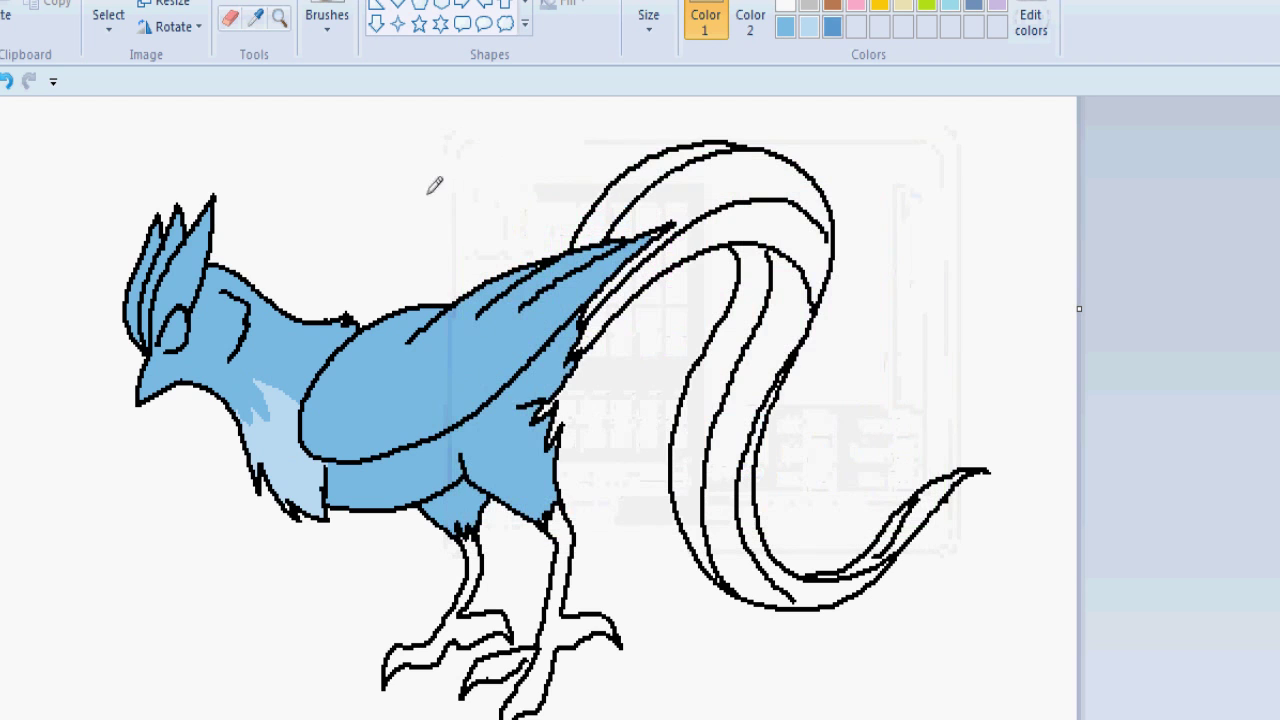
Fill all sections of the long curved tail and the head crest feathers with the medium blue
{"action": "left_click", "coordinate": [257, 3]}
{"action": "left_click", "coordinate": [730, 215]}
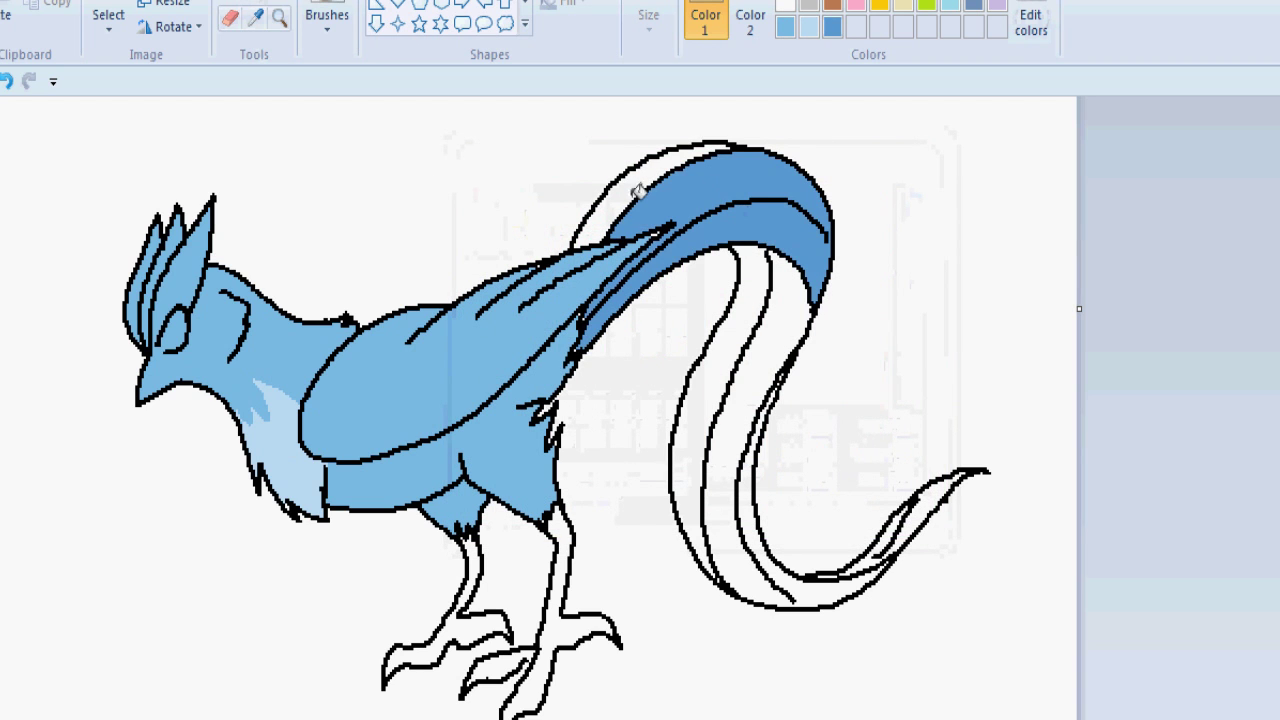
{"action": "left_click", "coordinate": [634, 192]}
{"action": "left_click", "coordinate": [797, 313]}
{"action": "left_click", "coordinate": [737, 325]}
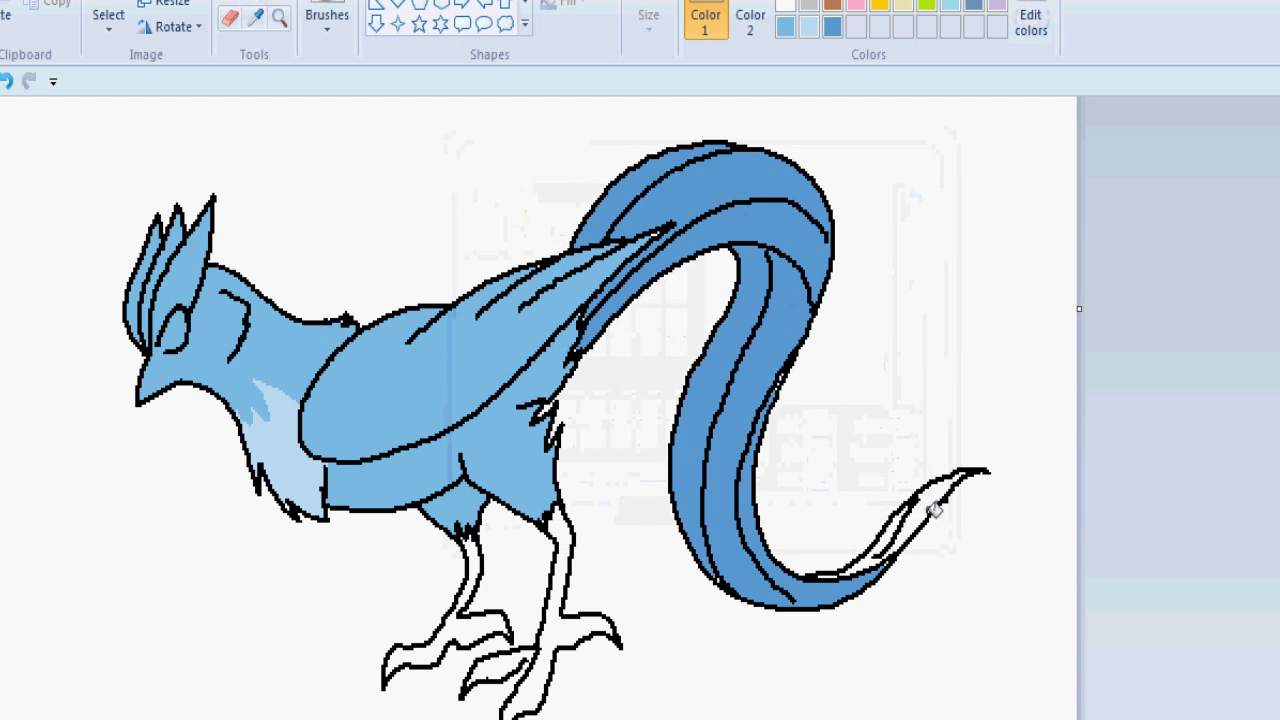
{"action": "left_click", "coordinate": [930, 505]}
{"action": "left_click", "coordinate": [883, 535]}
{"action": "left_click", "coordinate": [867, 556]}
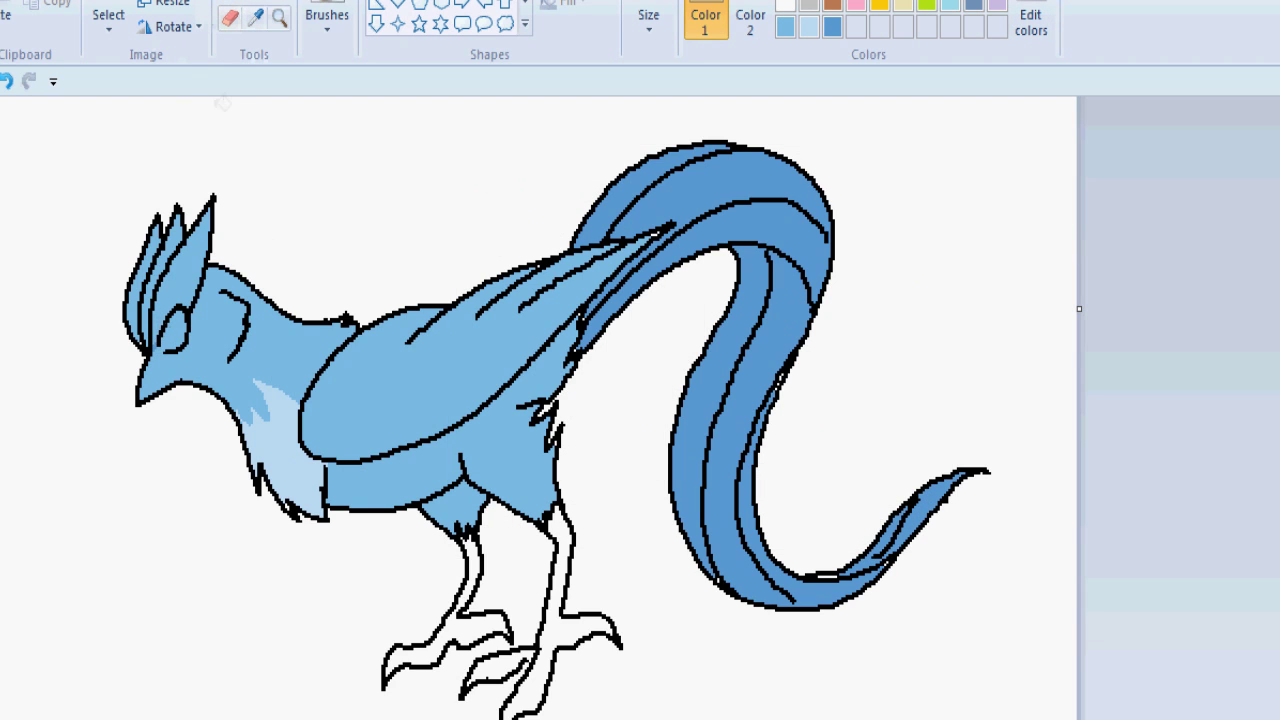
{"action": "left_click", "coordinate": [174, 271]}
{"action": "left_click", "coordinate": [148, 307]}
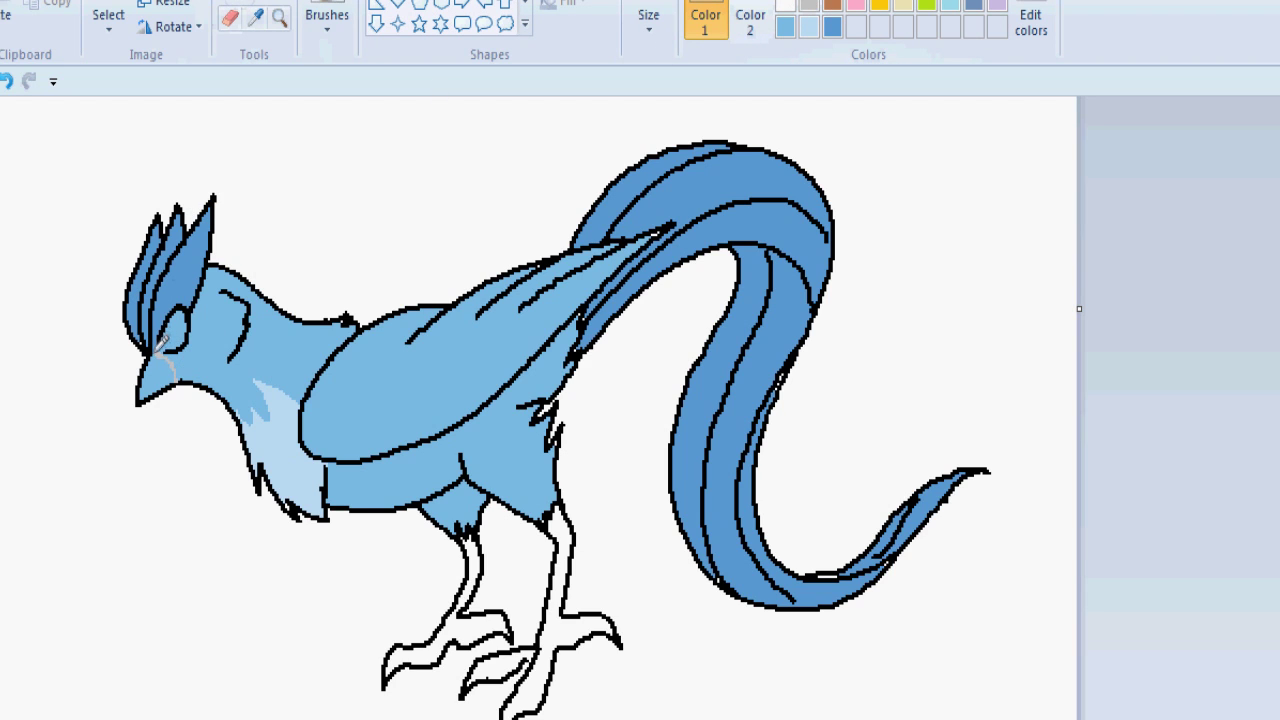
Mark off the beak in light gray, mix a custom muted mauve and fill the beak with it
{"action": "left_click", "coordinate": [160, 370]}
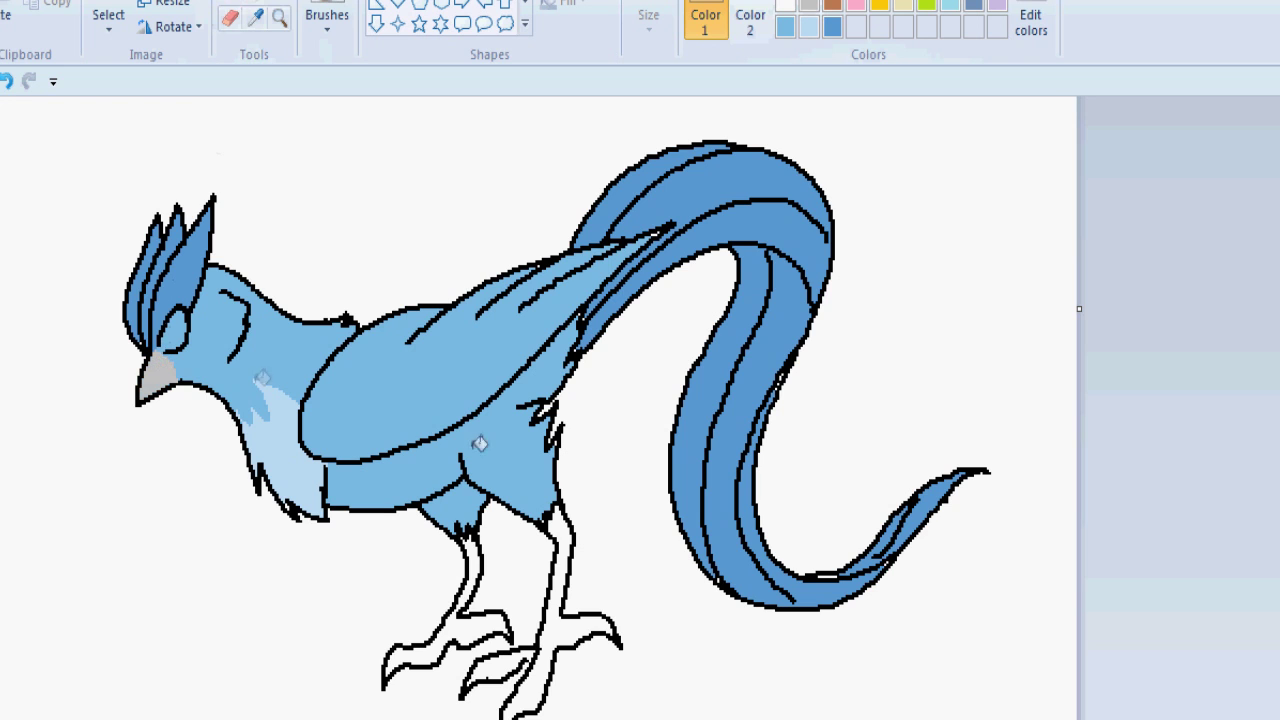
{"action": "left_click", "coordinate": [1030, 30]}
{"action": "left_click", "coordinate": [843, 363]}
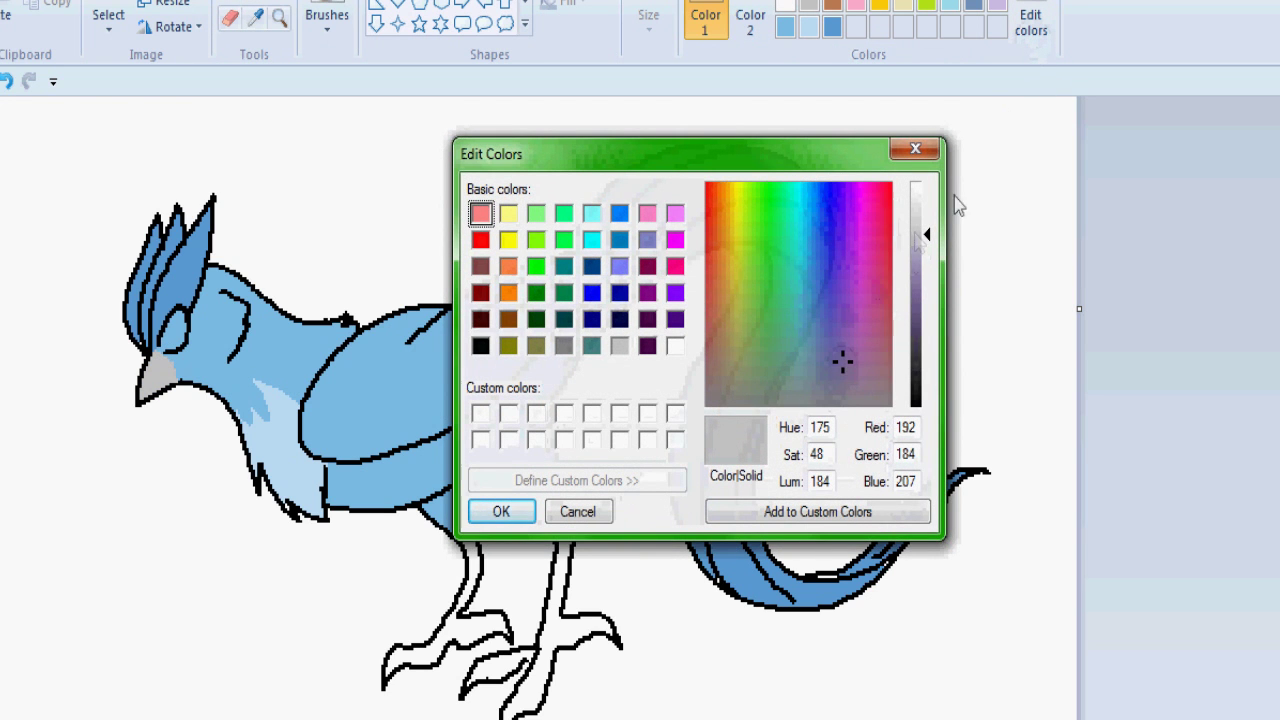
{"action": "left_click", "coordinate": [920, 250]}
{"action": "left_click", "coordinate": [839, 361]}
{"action": "left_click", "coordinate": [501, 511]}
{"action": "left_click", "coordinate": [160, 372]}
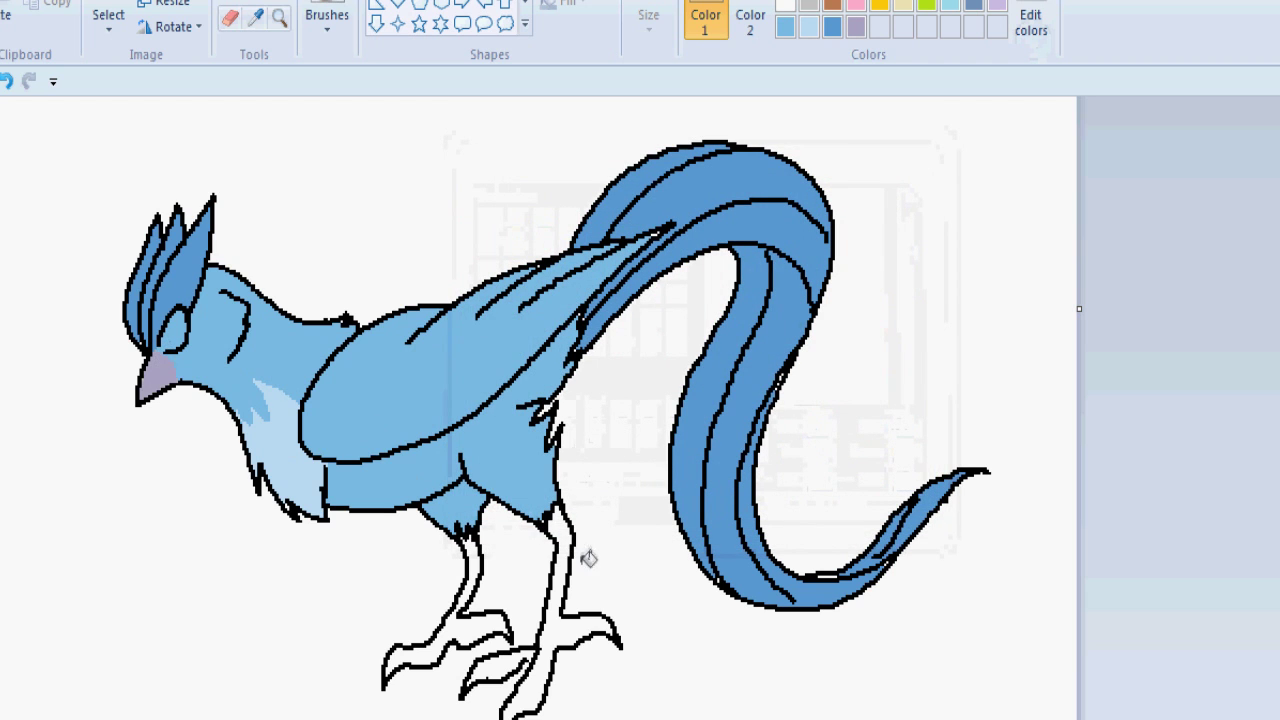
Fill both legs and feet with the muted mauve
{"action": "left_click", "coordinate": [555, 617]}
{"action": "left_click", "coordinate": [505, 660]}
{"action": "left_click", "coordinate": [470, 610]}
Fill the inside of the bird's eye with white
{"action": "left_click", "coordinate": [229, 14]}
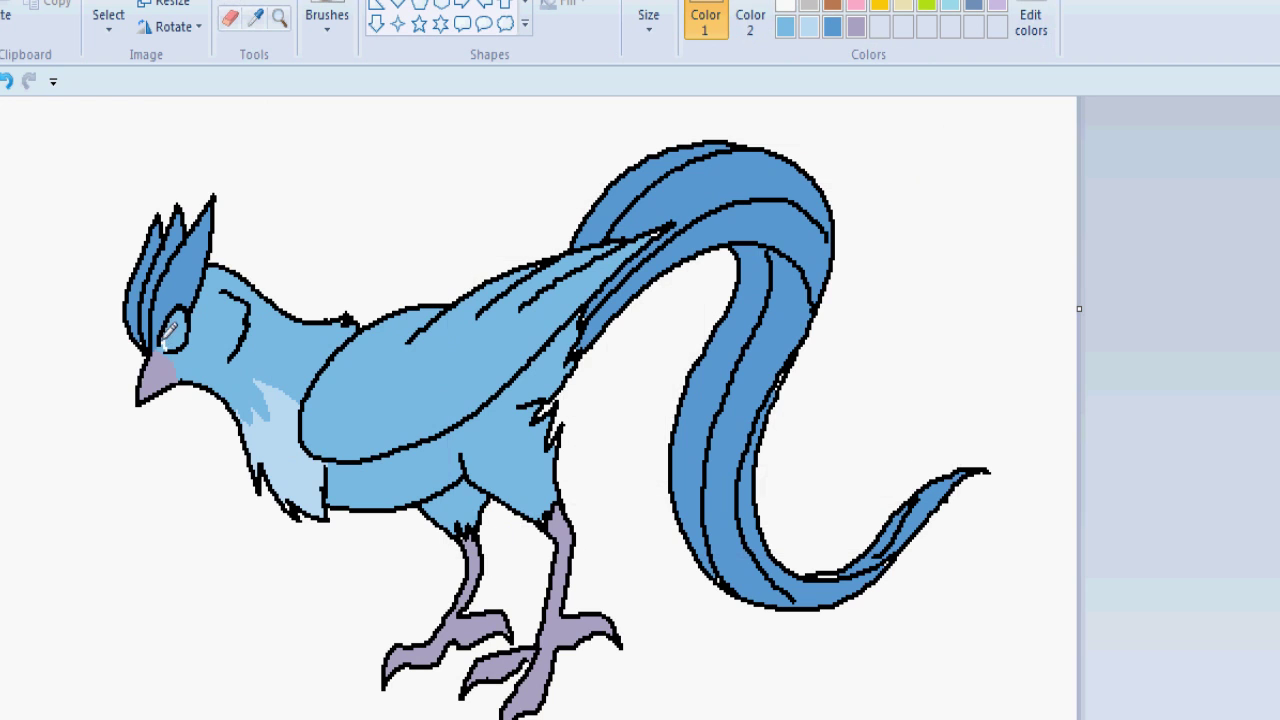
{"action": "left_click", "coordinate": [247, 3]}
{"action": "right_click", "coordinate": [172, 330]}
Mix a custom dark red and draw the iris outline inside the white eye
{"action": "left_click", "coordinate": [1031, 22]}
{"action": "left_click_drag", "start_coordinate": [925, 290], "coordinate": [922, 316]}
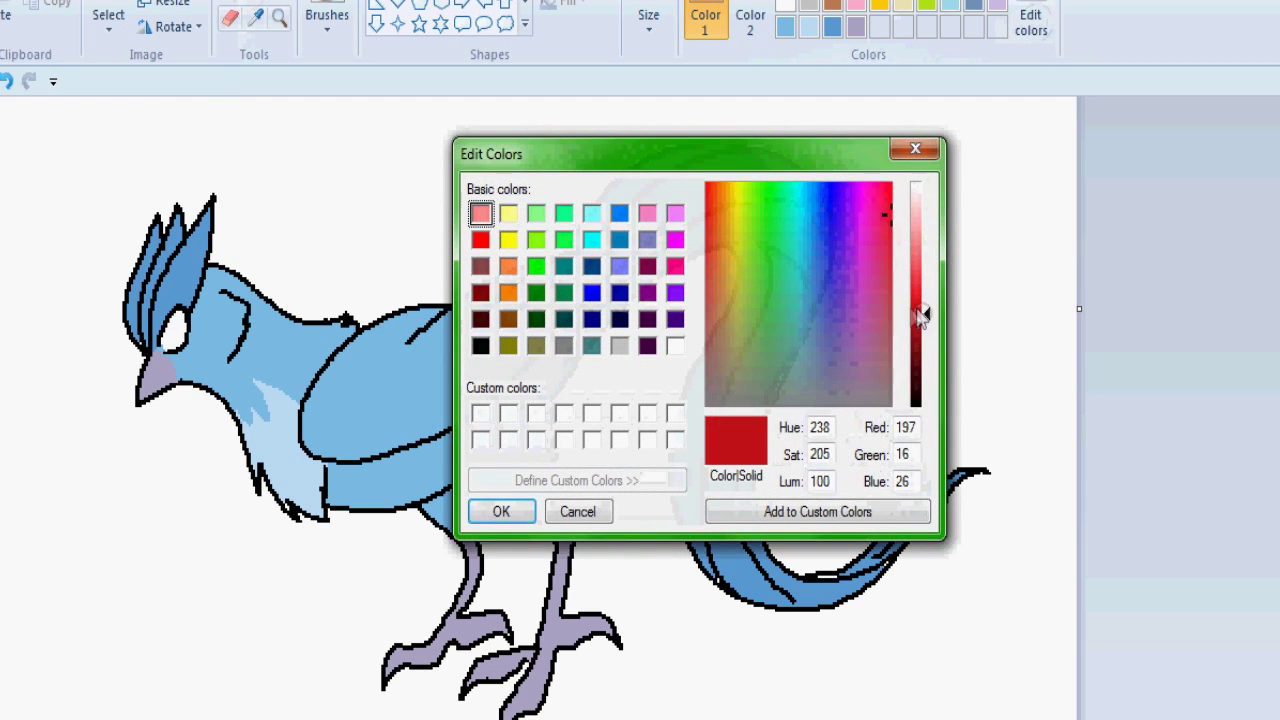
{"action": "left_click", "coordinate": [889, 255]}
{"action": "left_click", "coordinate": [500, 511]}
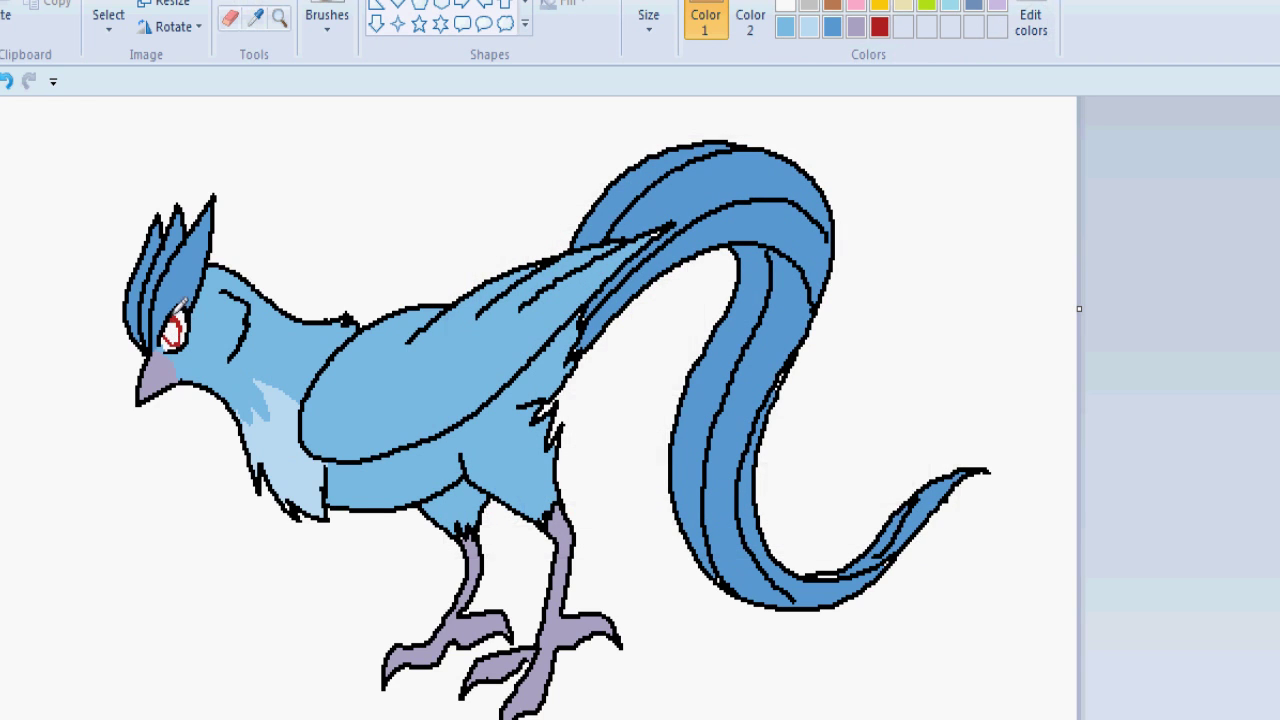
Mix two progressively lighter custom reds and color the inside of the iris with them
{"action": "left_click", "coordinate": [1031, 22]}
{"action": "left_click_drag", "start_coordinate": [922, 316], "coordinate": [921, 298]}
{"action": "left_click", "coordinate": [501, 511]}
{"action": "left_click", "coordinate": [172, 332]}
{"action": "left_click", "coordinate": [1031, 22]}
{"action": "left_click_drag", "start_coordinate": [921, 316], "coordinate": [924, 284]}
{"action": "left_click", "coordinate": [501, 511]}
{"action": "left_click", "coordinate": [174, 330]}
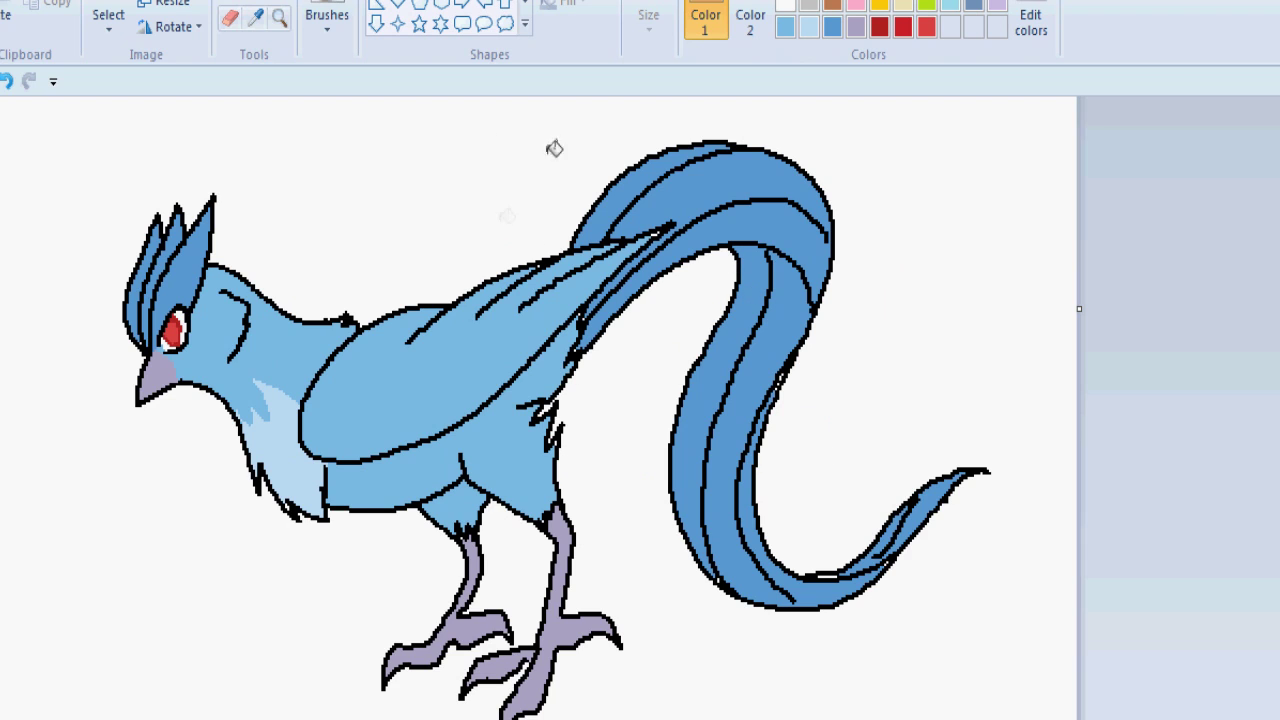
Add white highlights to the red iris and save the colored hop001 drawing
{"action": "left_click", "coordinate": [230, 3]}
{"action": "left_click", "coordinate": [782, 3]}
{"action": "left_click", "coordinate": [20, 2]}
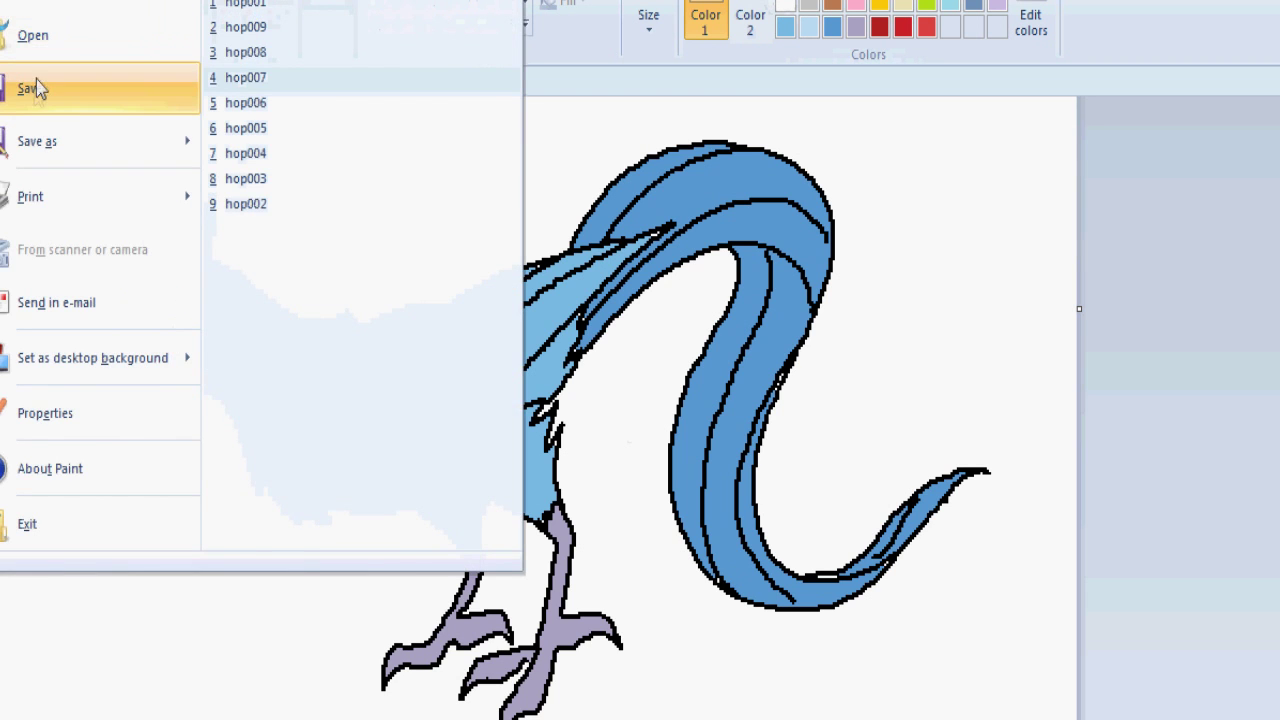
{"action": "left_click", "coordinate": [36, 88]}
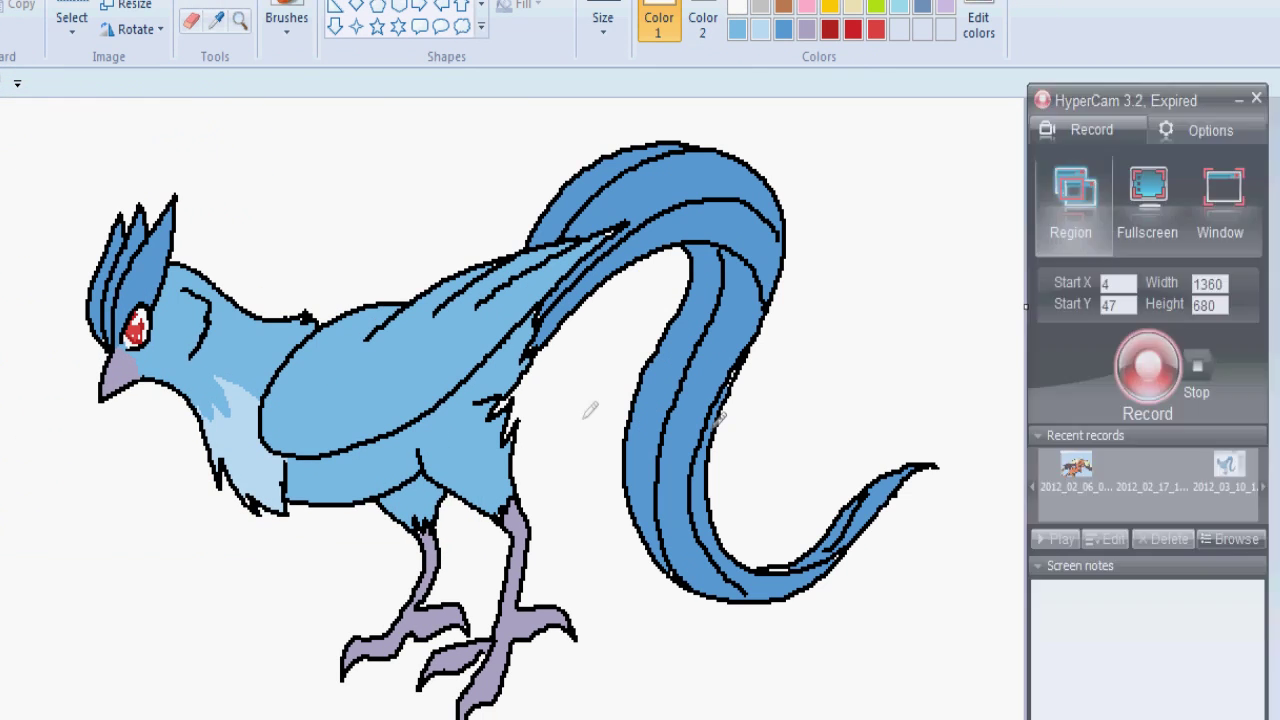
Save the colored hop001 drawing and open the hop002 frame
{"action": "left_click", "coordinate": [14, 2]}
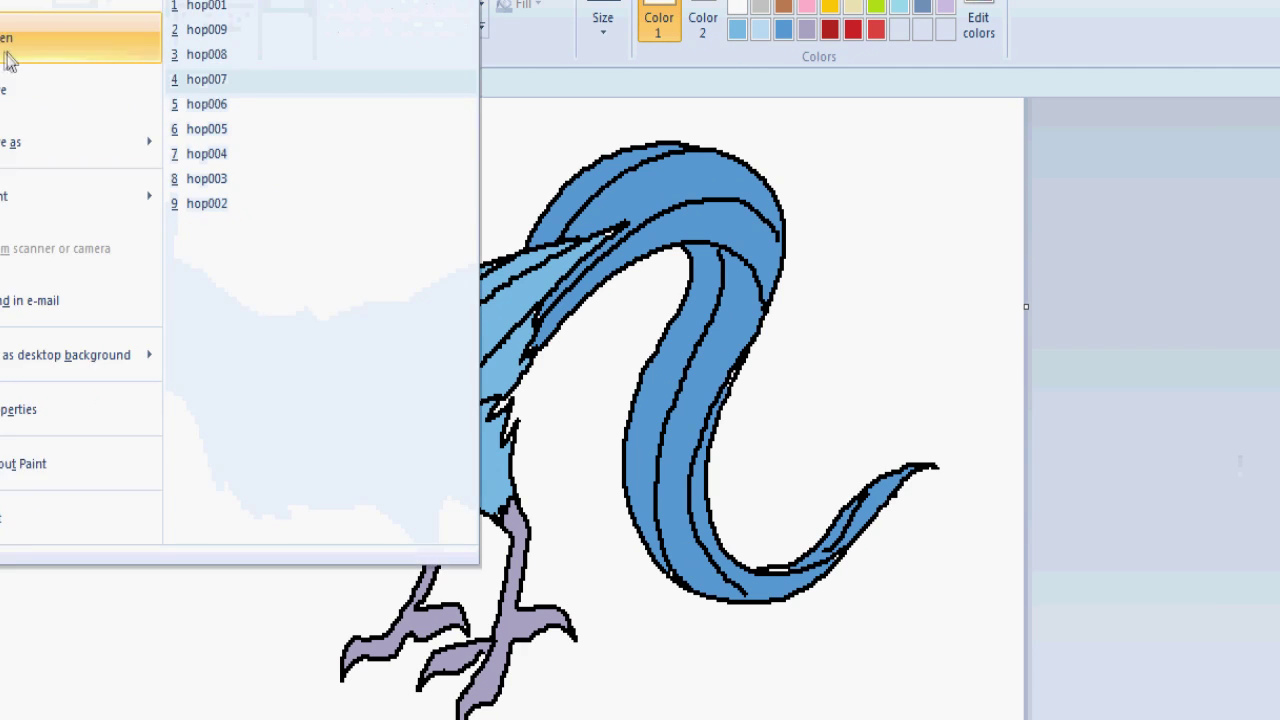
{"action": "left_click", "coordinate": [6, 84]}
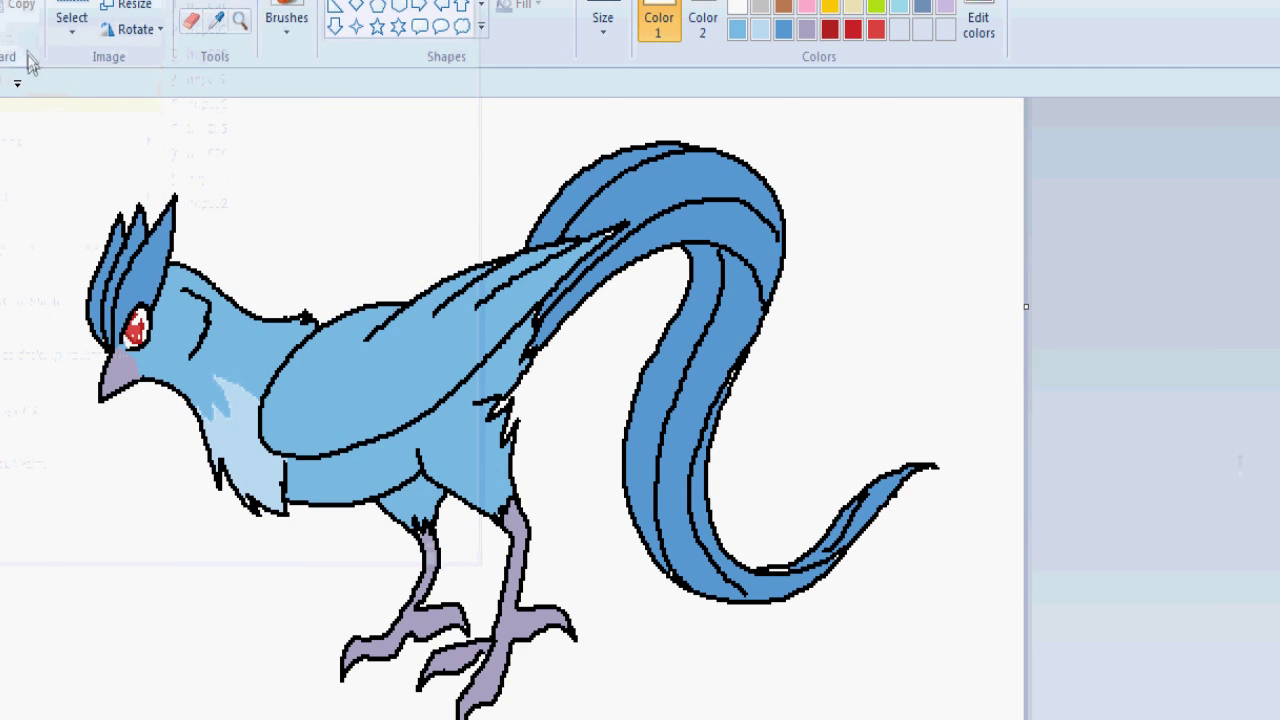
{"action": "left_click", "coordinate": [17, 2]}
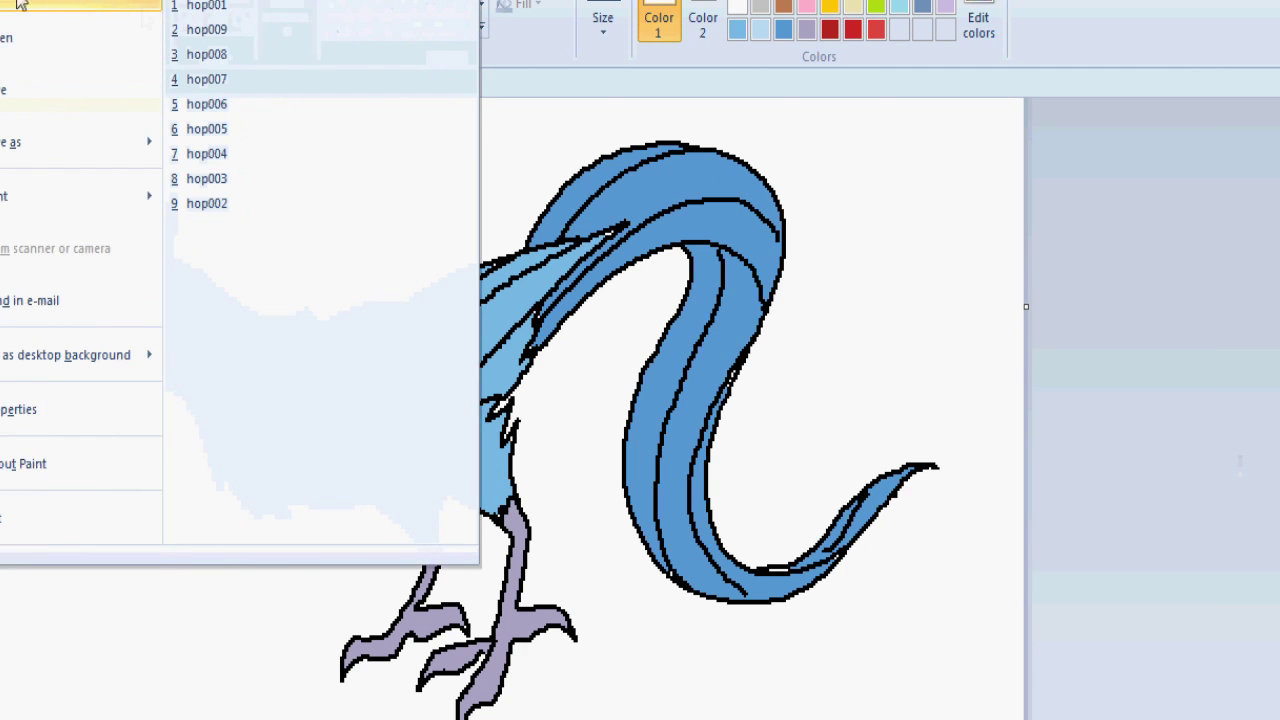
{"action": "left_click", "coordinate": [1117, 338]}
{"action": "left_click", "coordinate": [17, 2]}
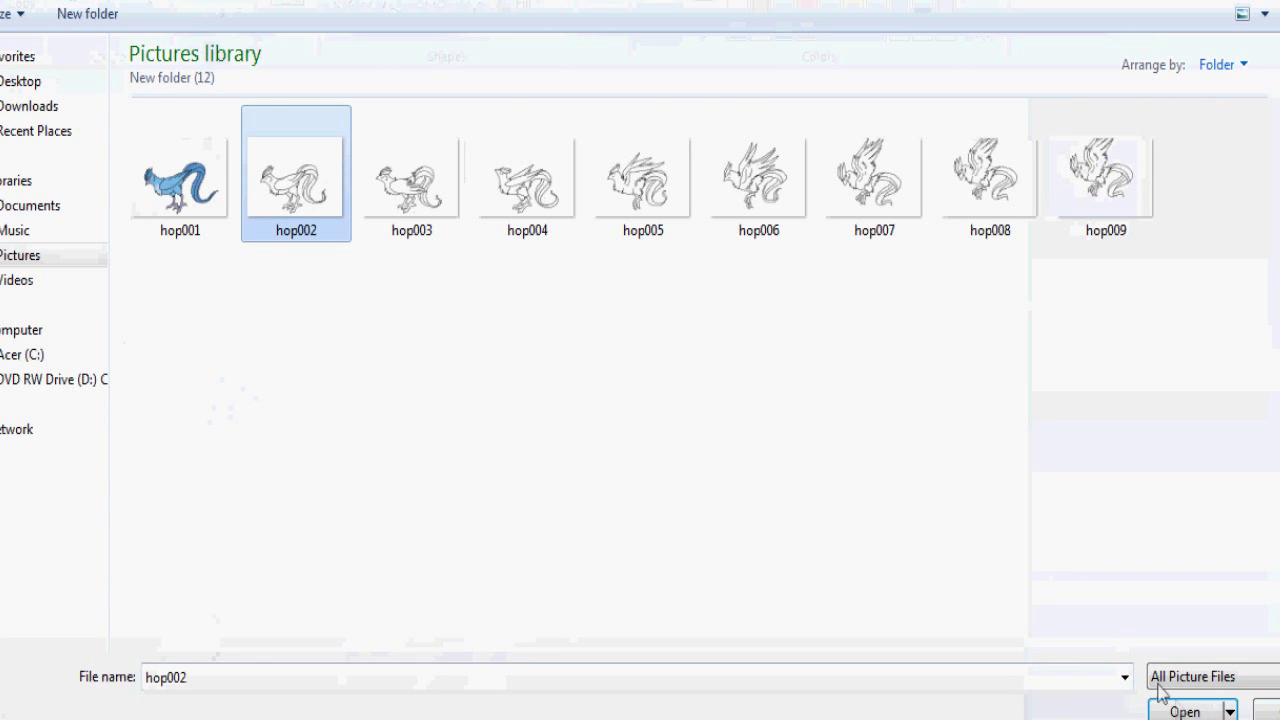
{"action": "left_click", "coordinate": [1130, 706]}
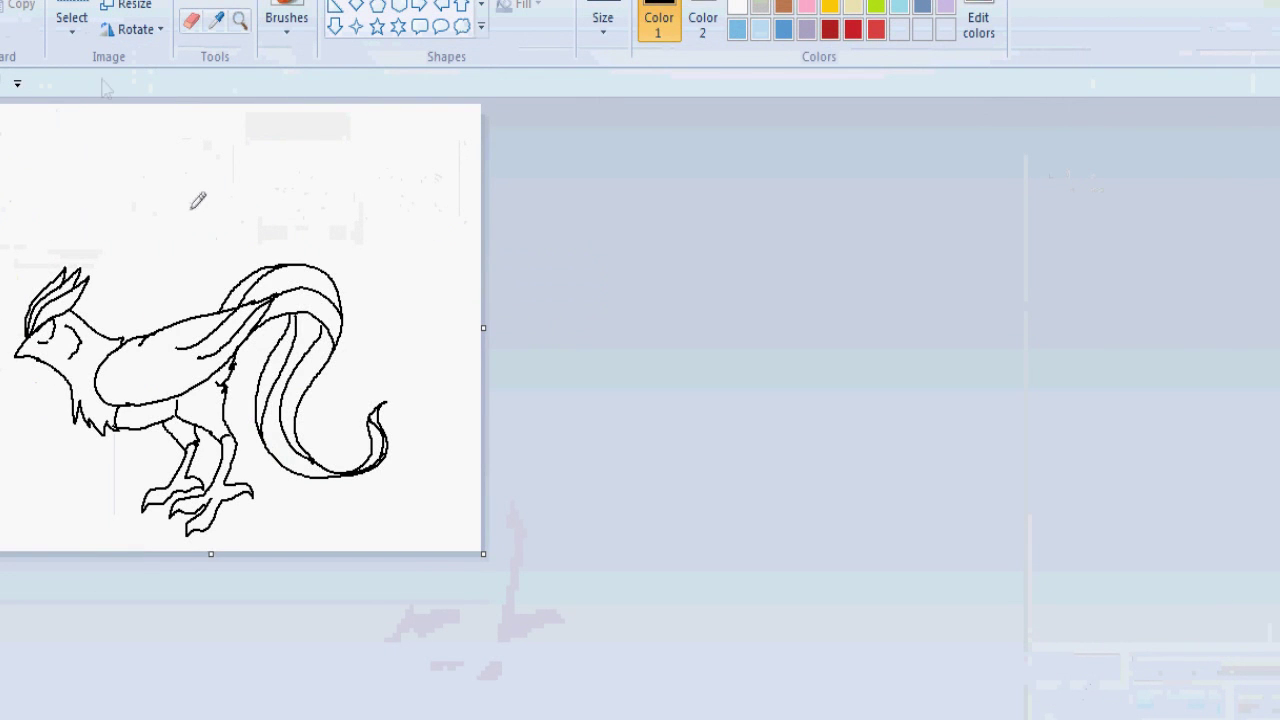
{"action": "left_click", "coordinate": [240, 20]}
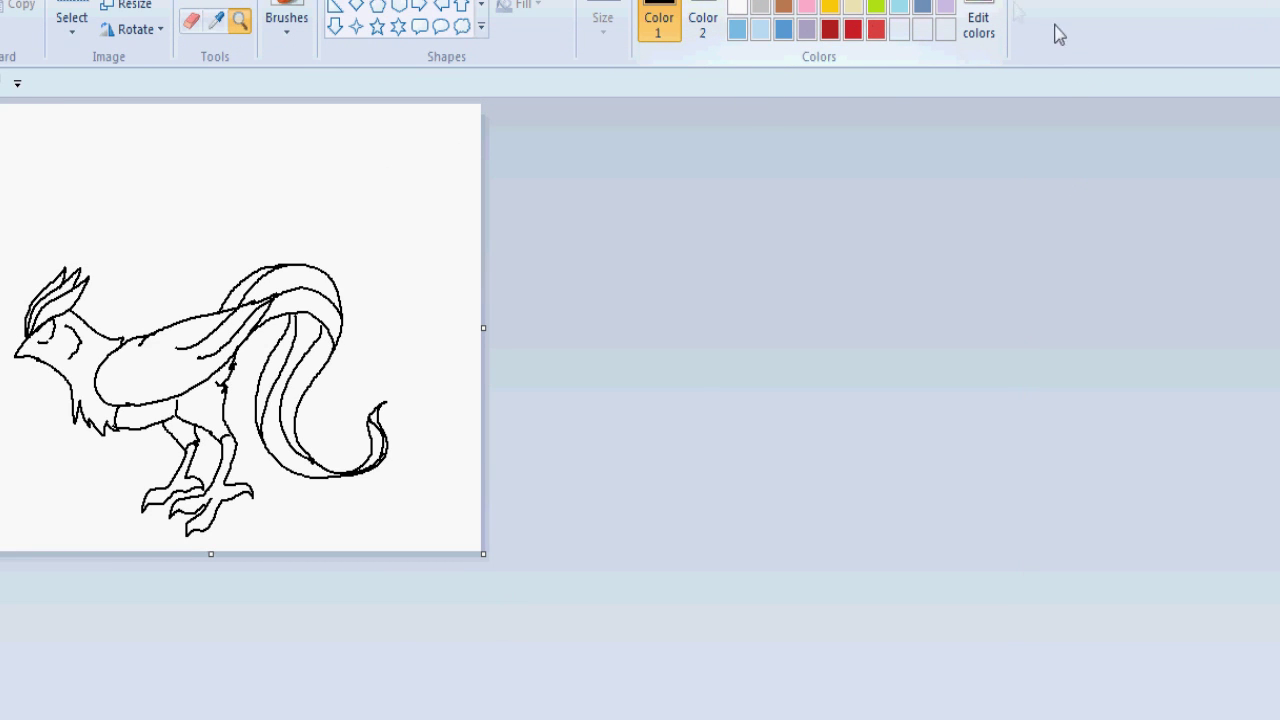
{"action": "left_click", "coordinate": [242, 18]}
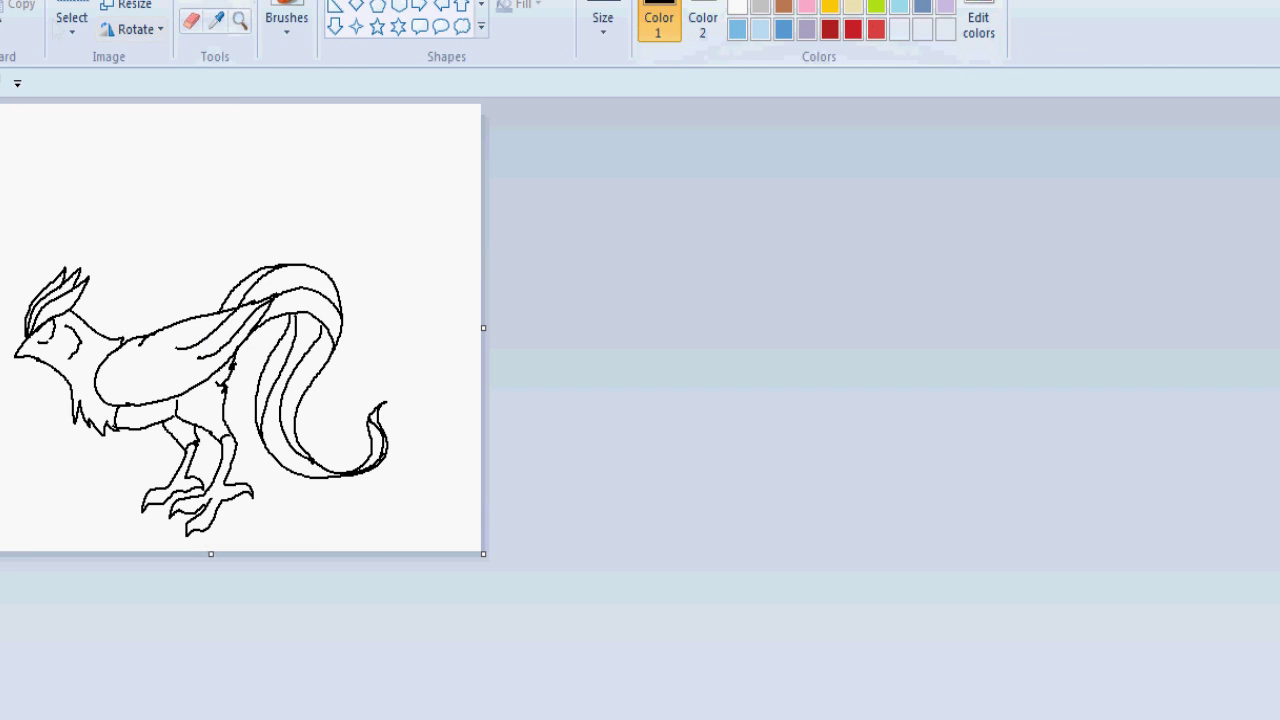
Paste the colored hop001 picture from file into the hop002 frame
{"action": "left_click", "coordinate": [3, 30]}
{"action": "left_click", "coordinate": [15, 84]}
{"action": "left_click", "coordinate": [234, 178]}
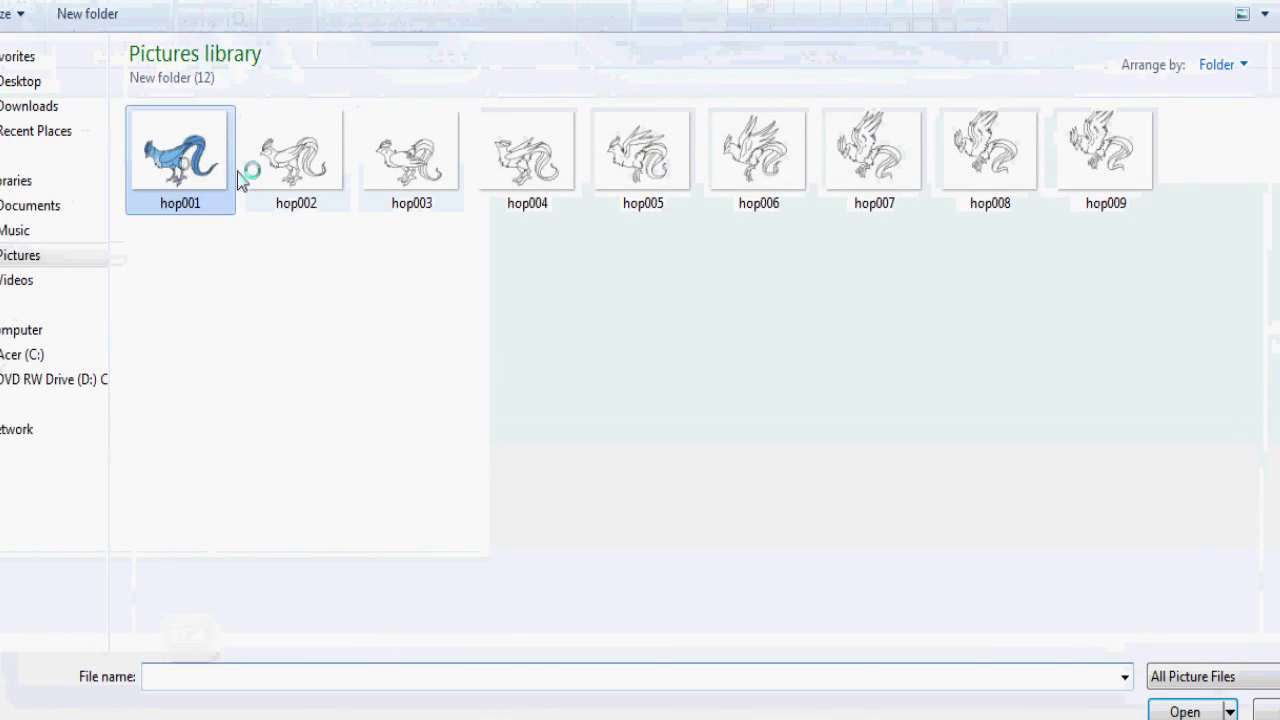
{"action": "left_click", "coordinate": [1160, 710]}
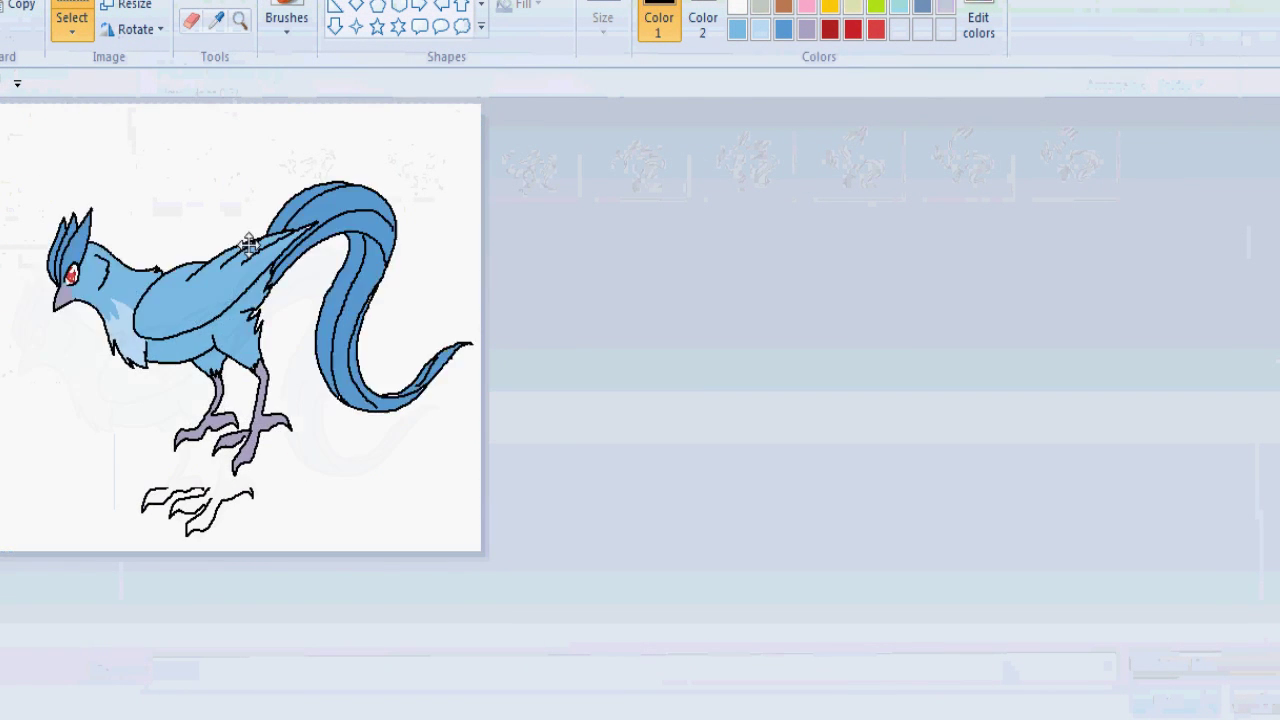
Replace the pasted picture with only a copy of its head and chest, placed above the line art as a color reference
{"action": "left_click_drag", "start_coordinate": [248, 245], "coordinate": [295, 192]}
{"action": "left_click", "coordinate": [78, 163]}
{"action": "left_click_drag", "start_coordinate": [233, 318], "coordinate": [233, 317]}
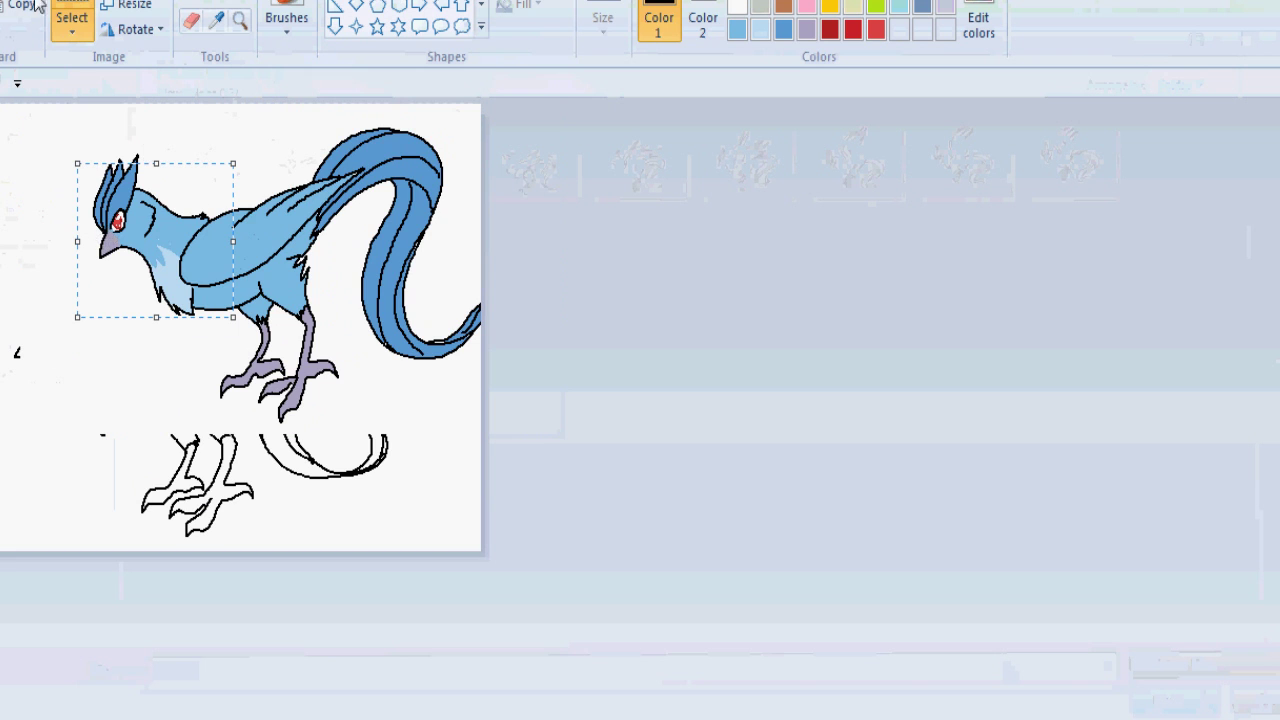
{"action": "left_click", "coordinate": [2, 88]}
{"action": "key", "text": "ctrl+v"}
{"action": "left_click_drag", "start_coordinate": [50, 190], "coordinate": [154, 214]}
Fill the head, wing, belly and thighs of the line art with the medium blue sampled from the reference body
{"action": "left_click", "coordinate": [240, 20]}
{"action": "left_click", "coordinate": [244, 356]}
{"action": "left_click", "coordinate": [220, 3]}
{"action": "left_click", "coordinate": [216, 20]}
{"action": "left_click", "coordinate": [412, 150]}
{"action": "left_click", "coordinate": [243, 409]}
{"action": "left_click", "coordinate": [372, 460]}
{"action": "left_click", "coordinate": [366, 538]}
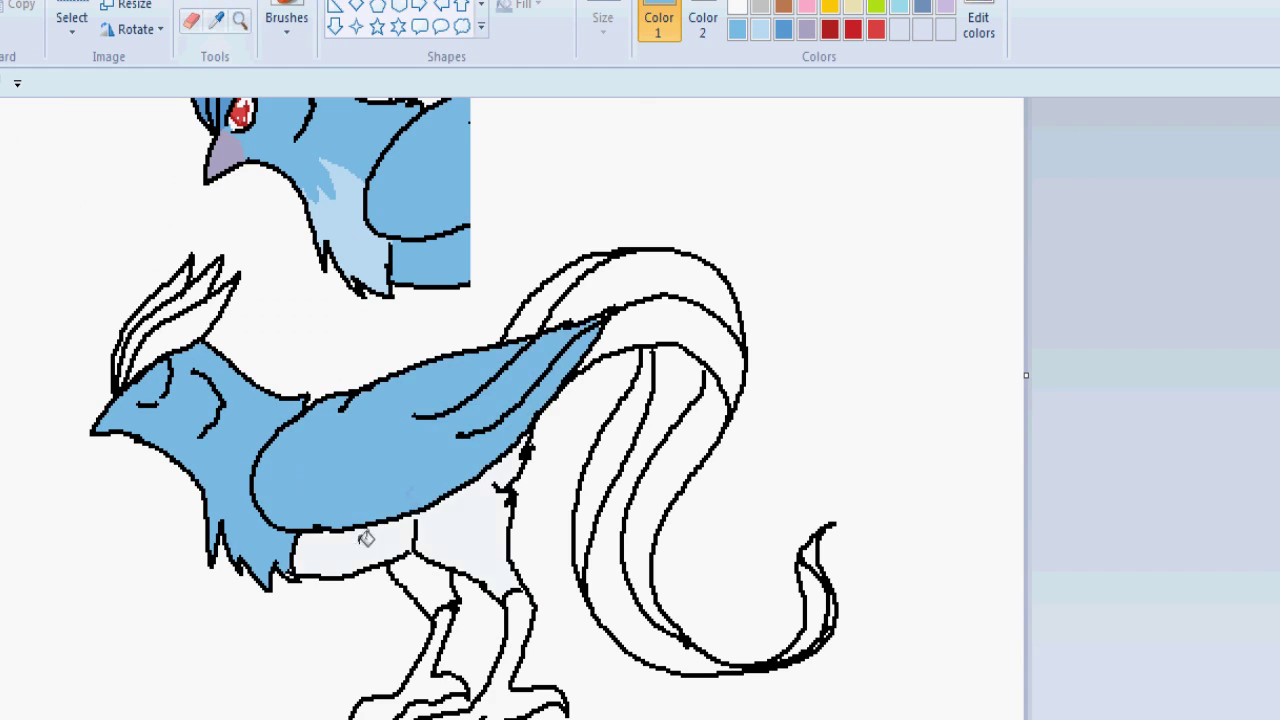
{"action": "left_click", "coordinate": [436, 586]}
Outline a jagged chest patch and fill it with the pale blue sampled from the reference chest
{"action": "left_click", "coordinate": [216, 22]}
{"action": "left_click", "coordinate": [332, 177]}
{"action": "left_click", "coordinate": [605, 28]}
{"action": "left_click", "coordinate": [591, 86]}
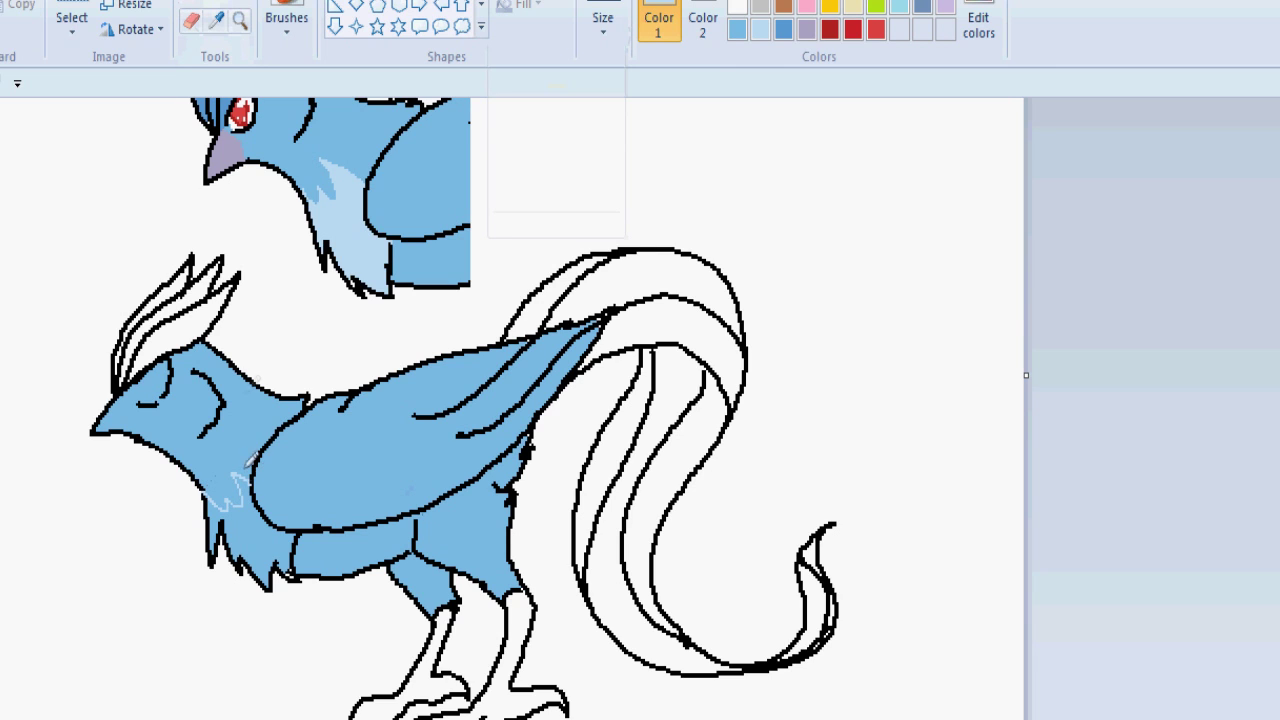
{"action": "left_click", "coordinate": [255, 510]}
Fill the three crest feathers with the darker blue sampled from the reference crest
{"action": "left_click", "coordinate": [216, 22]}
{"action": "left_click", "coordinate": [205, 106]}
{"action": "left_click", "coordinate": [172, 336]}
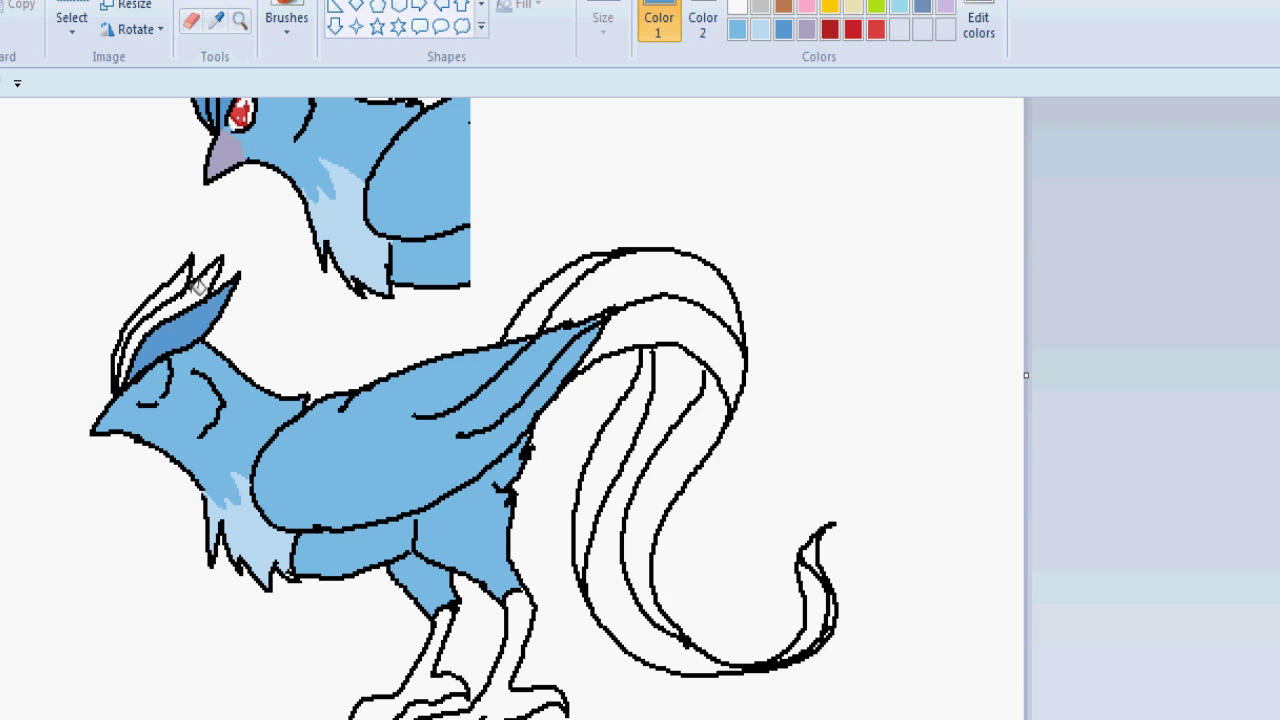
{"action": "left_click", "coordinate": [198, 291]}
{"action": "left_click", "coordinate": [178, 280]}
Fill all sections of the long curled tail with the same darker blue as the crest
{"action": "left_click", "coordinate": [682, 323]}
{"action": "left_click", "coordinate": [663, 271]}
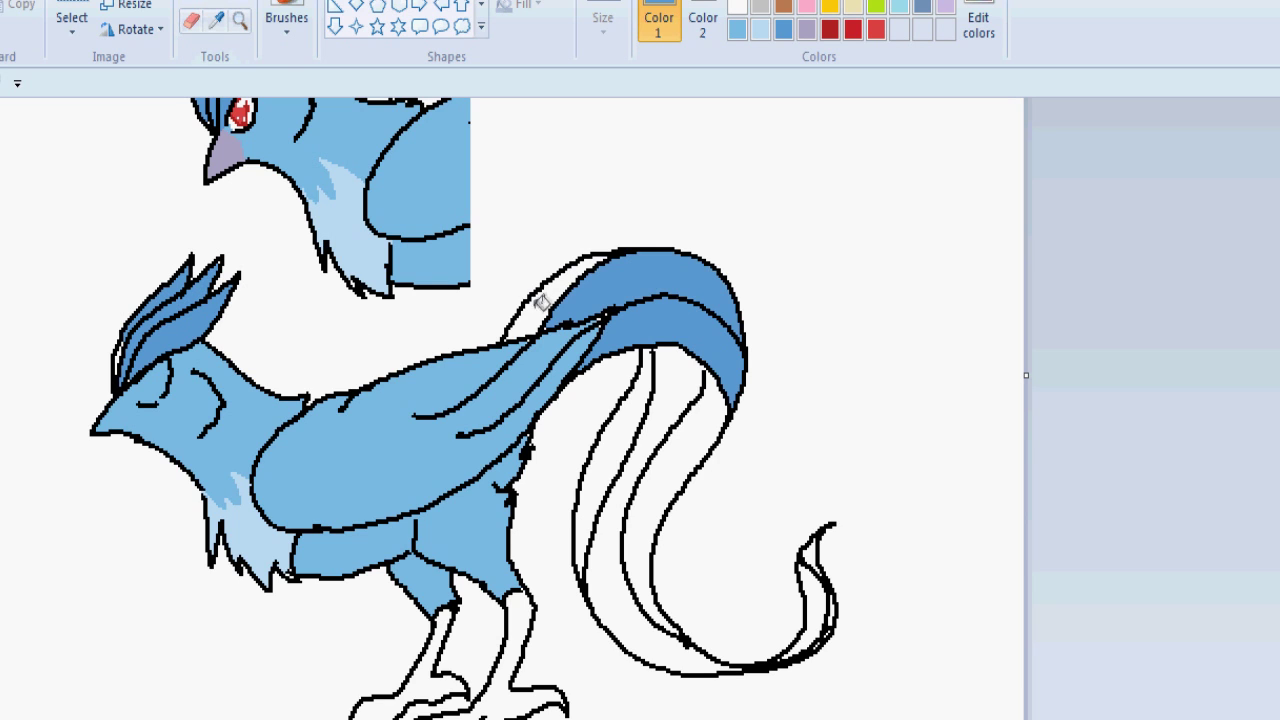
{"action": "left_click", "coordinate": [543, 294]}
{"action": "left_click", "coordinate": [690, 410]}
{"action": "left_click", "coordinate": [611, 431]}
{"action": "left_click", "coordinate": [818, 604]}
{"action": "left_click", "coordinate": [814, 550]}
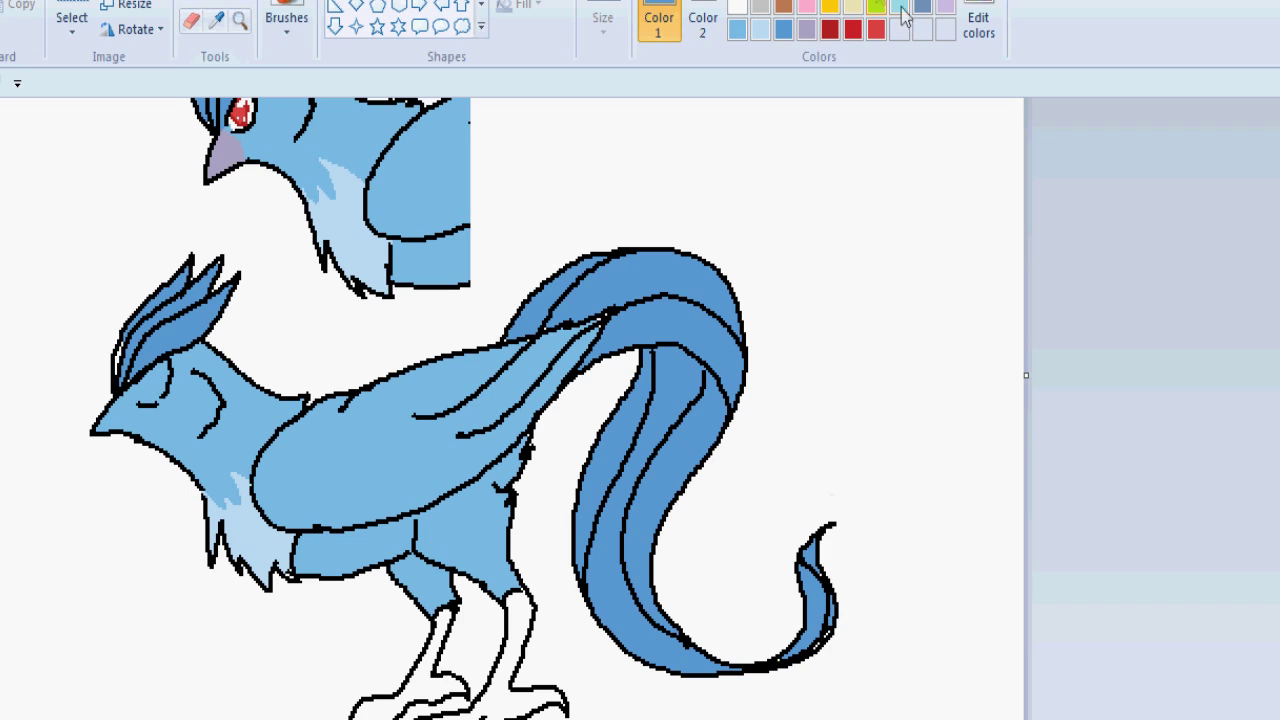
Color the legs, feet and beak with the reference beak's grayish purple, and sample white from the reference eye
{"action": "left_click", "coordinate": [215, 20]}
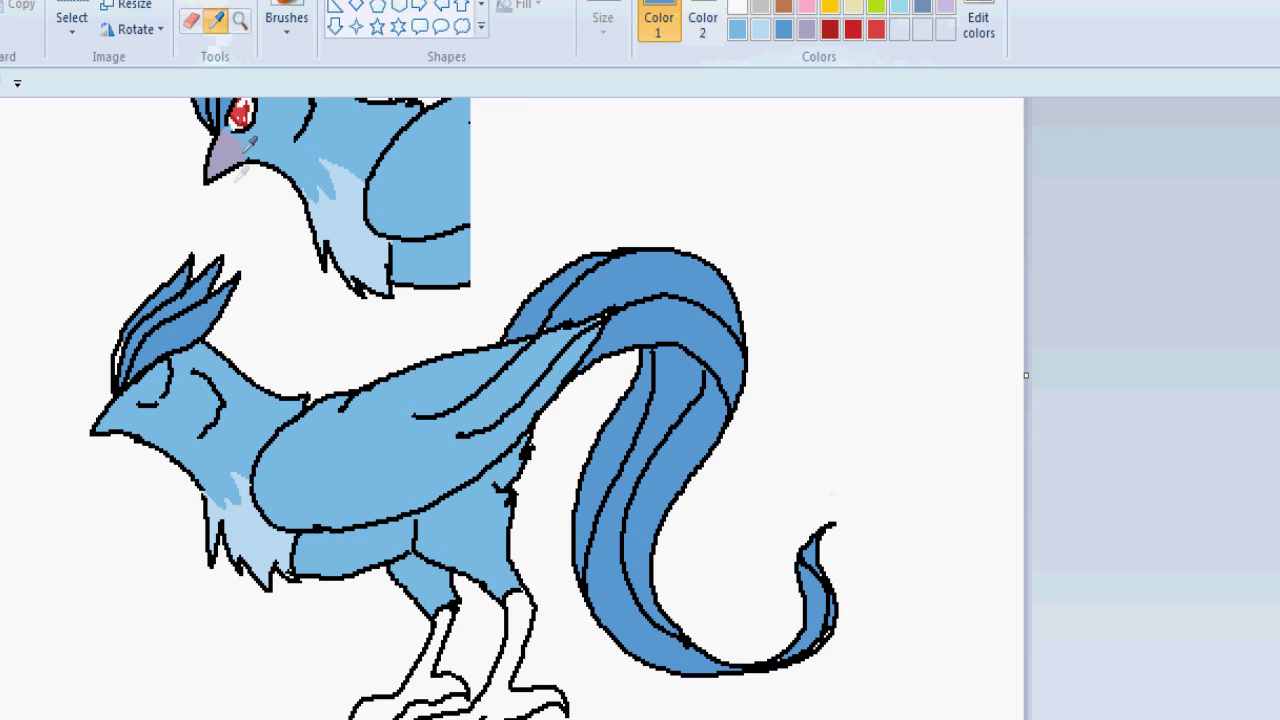
{"action": "left_click", "coordinate": [228, 152]}
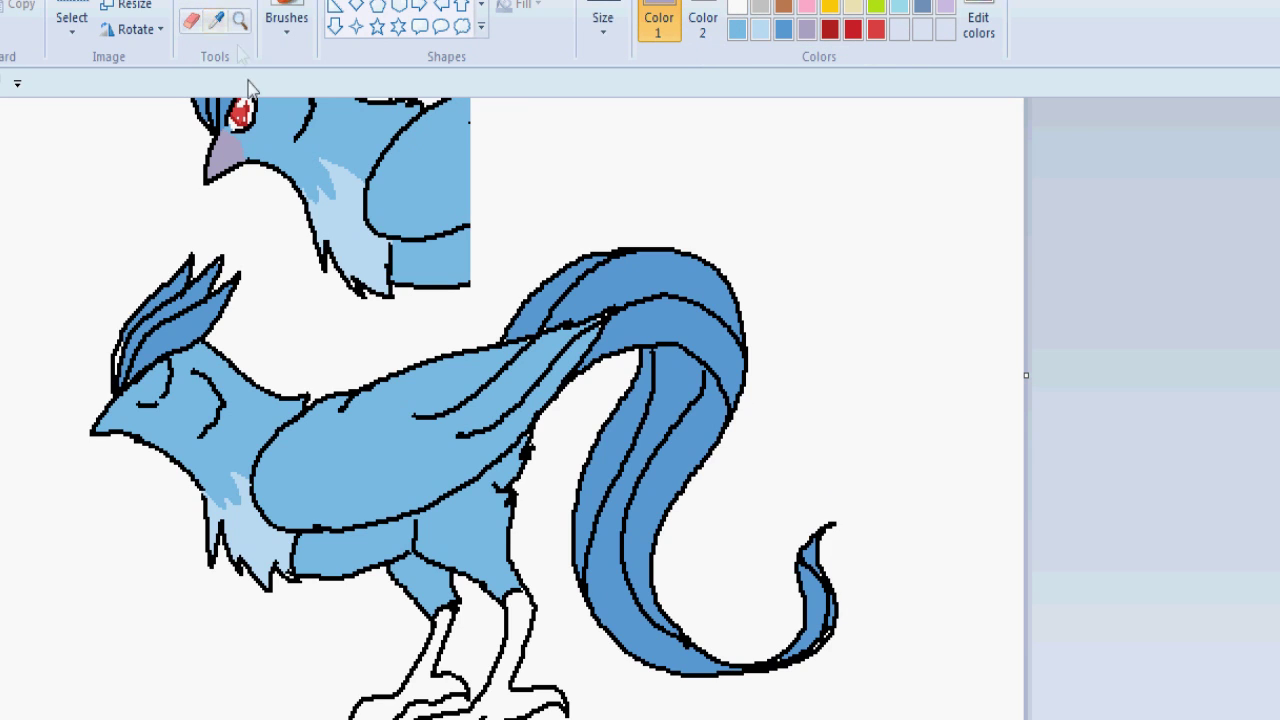
{"action": "left_click", "coordinate": [508, 690]}
{"action": "left_click", "coordinate": [430, 676]}
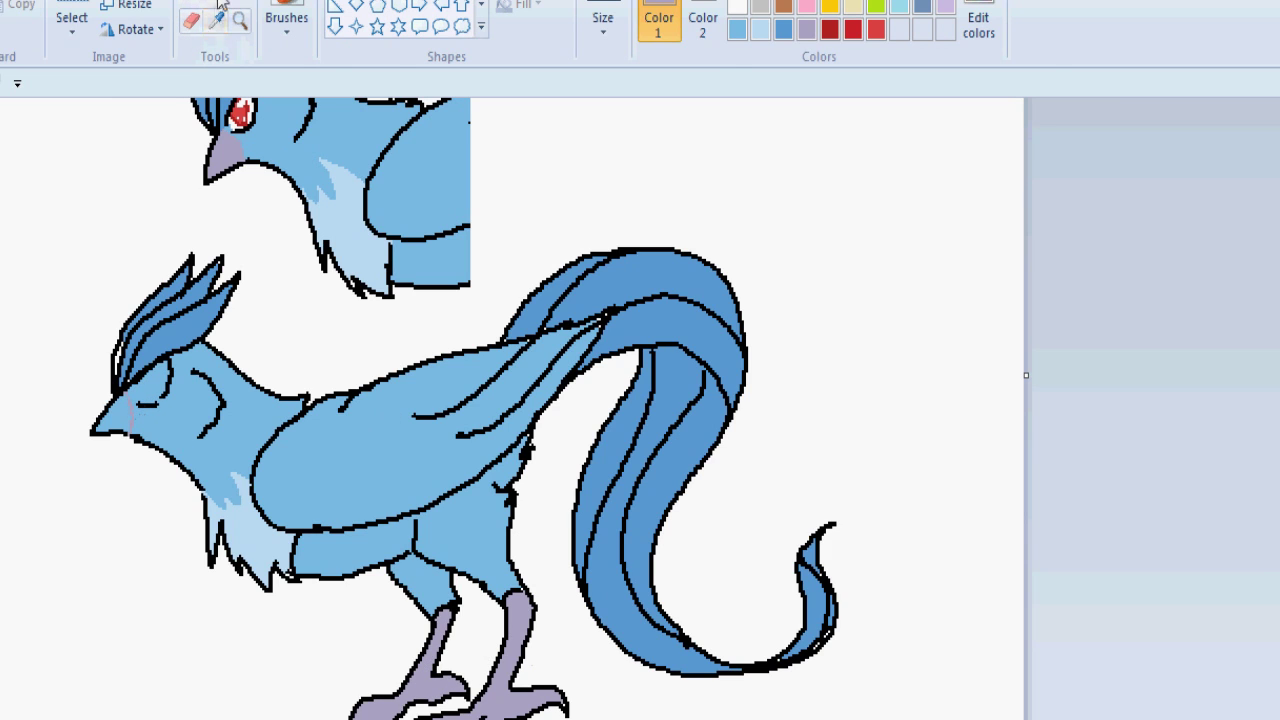
{"action": "left_click", "coordinate": [115, 410]}
{"action": "left_click", "coordinate": [215, 20]}
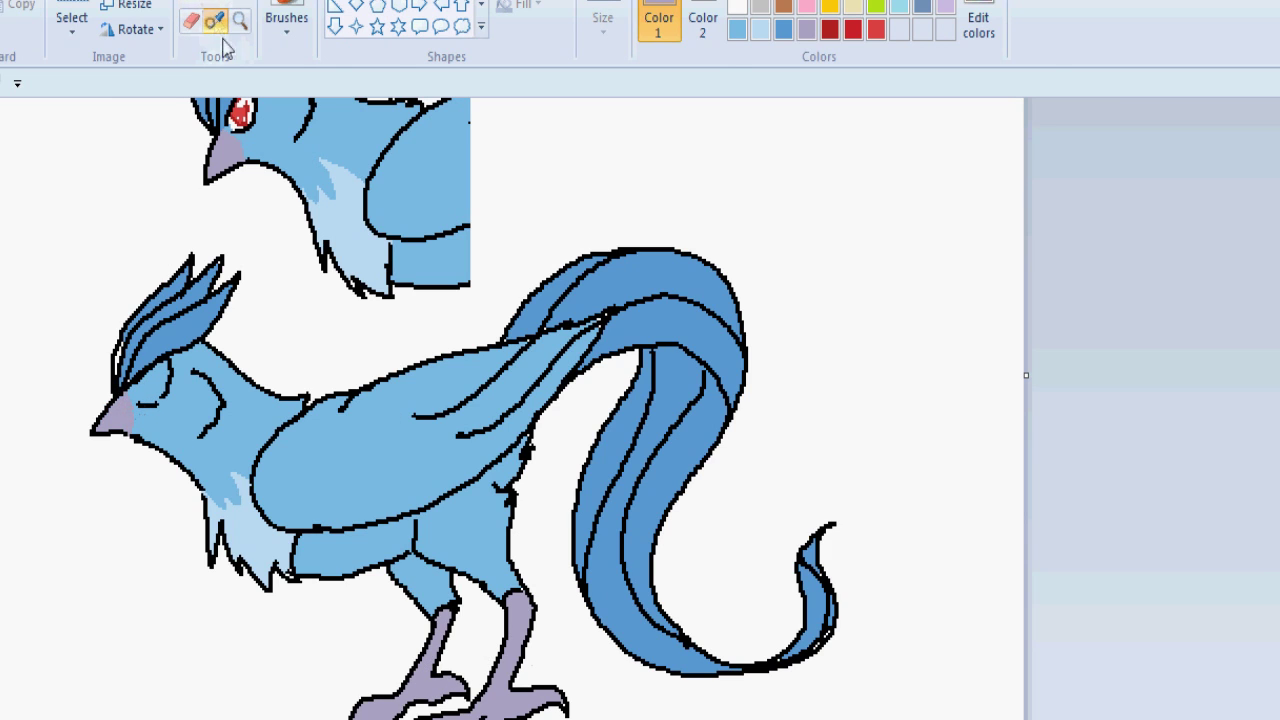
{"action": "left_click", "coordinate": [253, 100]}
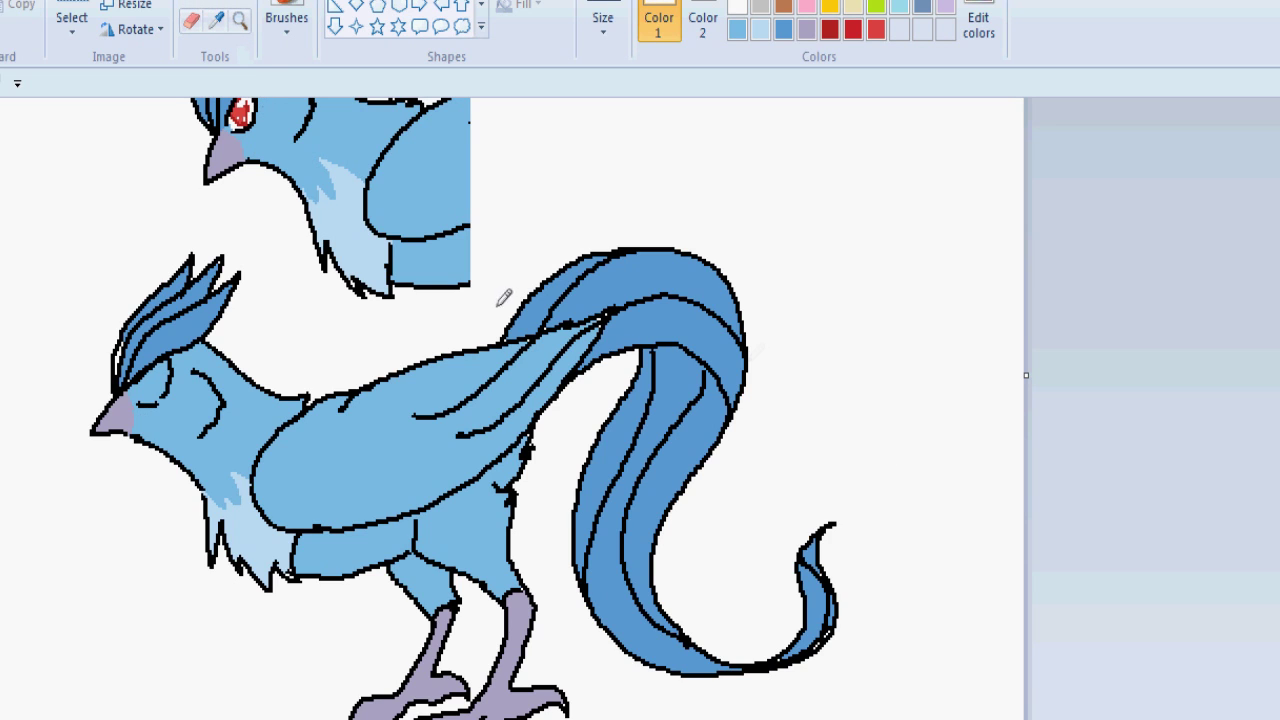
Try to add the whole hop001 picture scaled to 50 percent as a second reference, and undo it
{"action": "key", "text": "ctrl+Page_Down"}
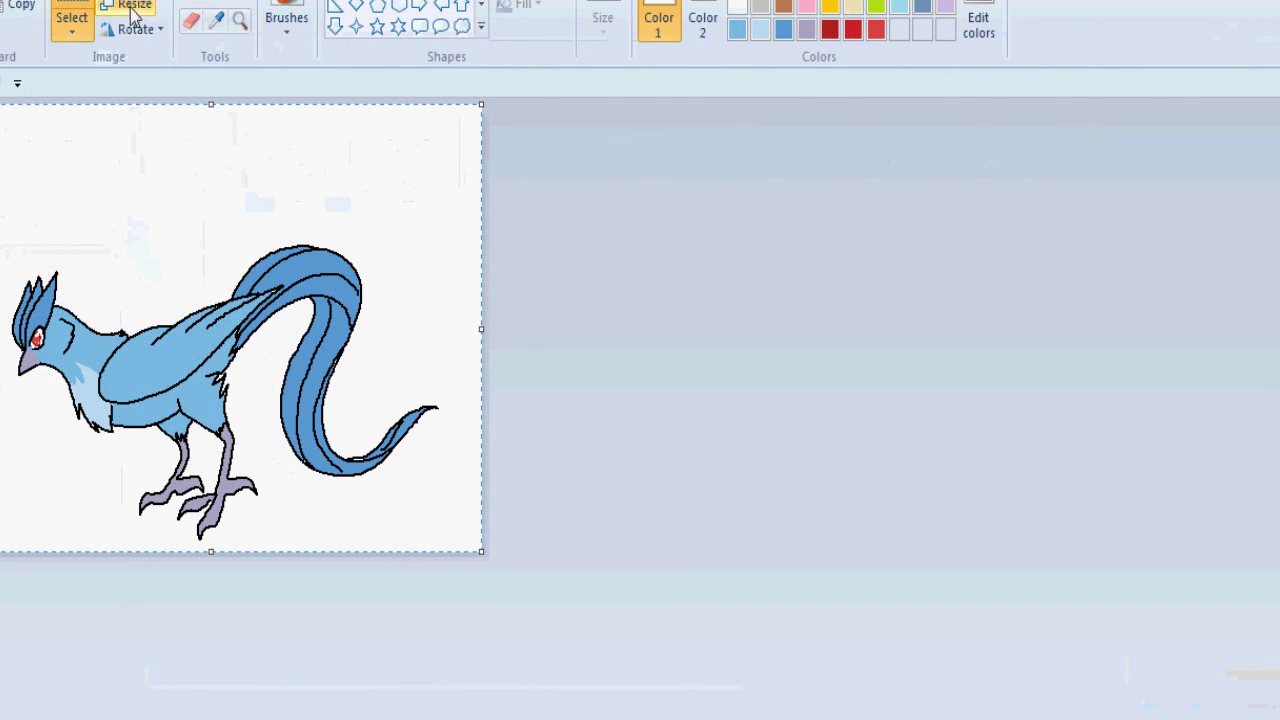
{"action": "left_click", "coordinate": [133, 8]}
{"action": "double_click", "coordinate": [195, 127]}
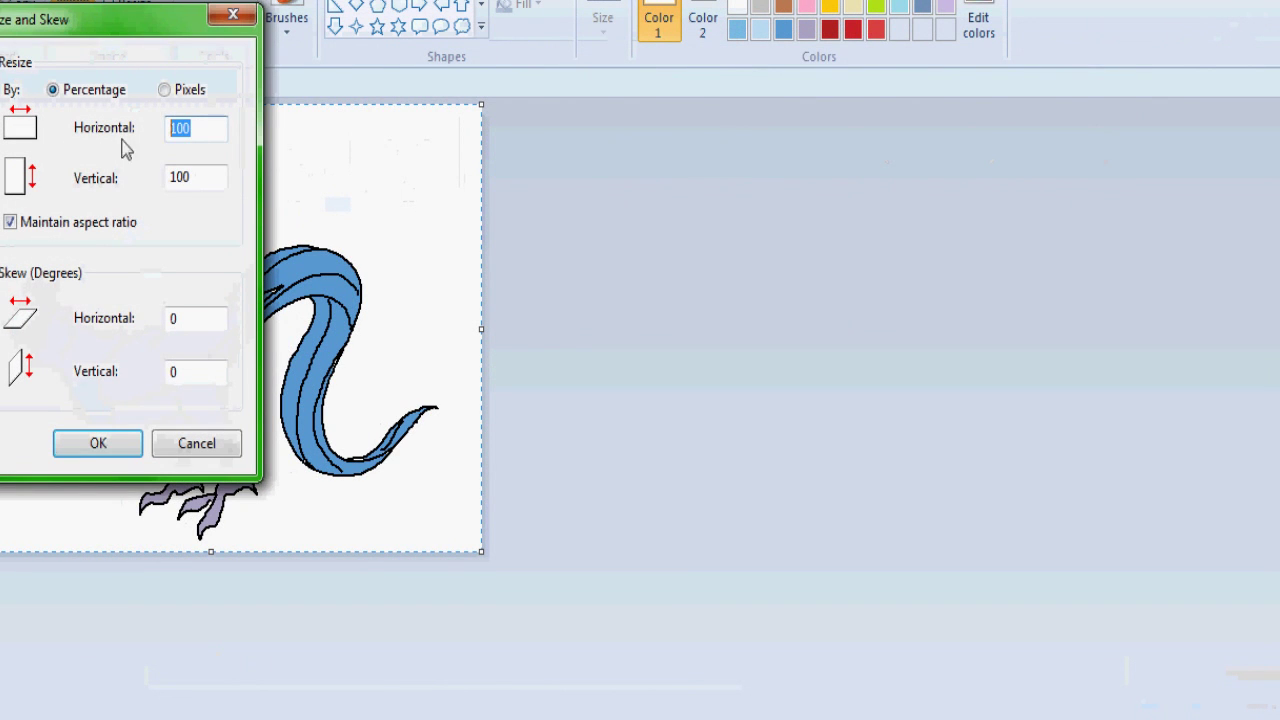
{"action": "type", "text": "50"}
{"action": "left_click", "coordinate": [97, 443]}
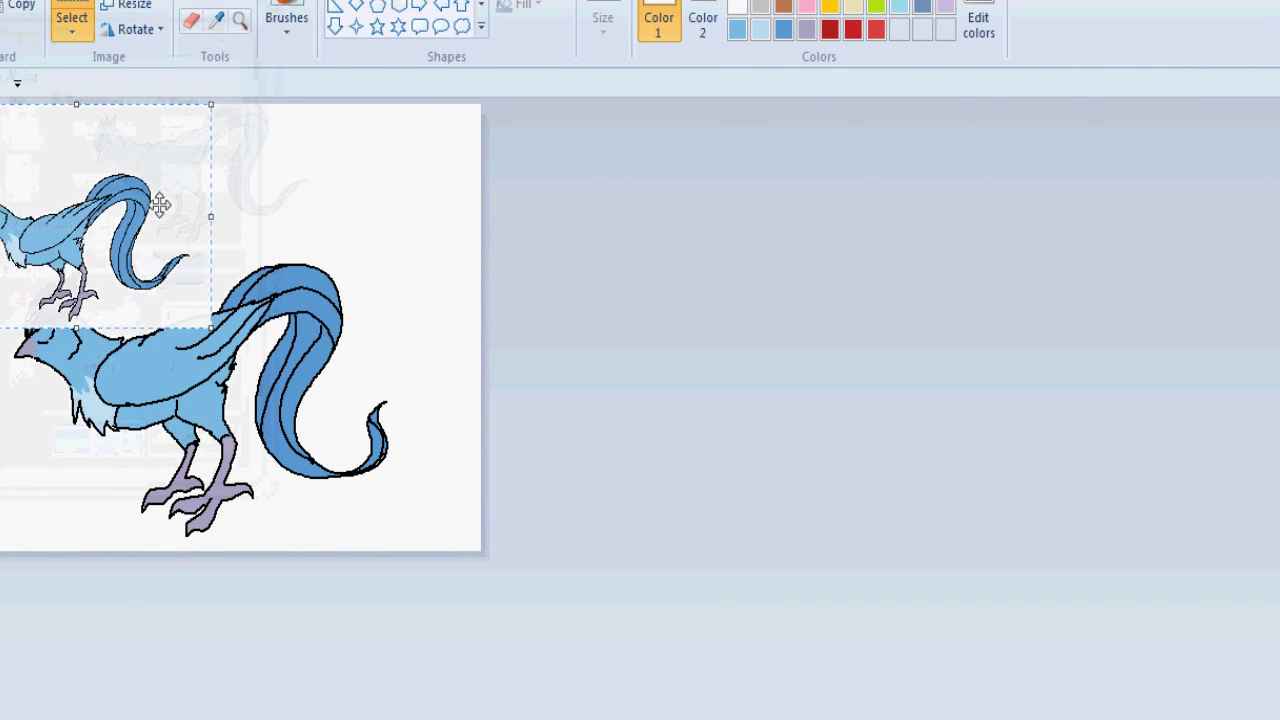
{"action": "left_click_drag", "start_coordinate": [163, 206], "coordinate": [88, 173]}
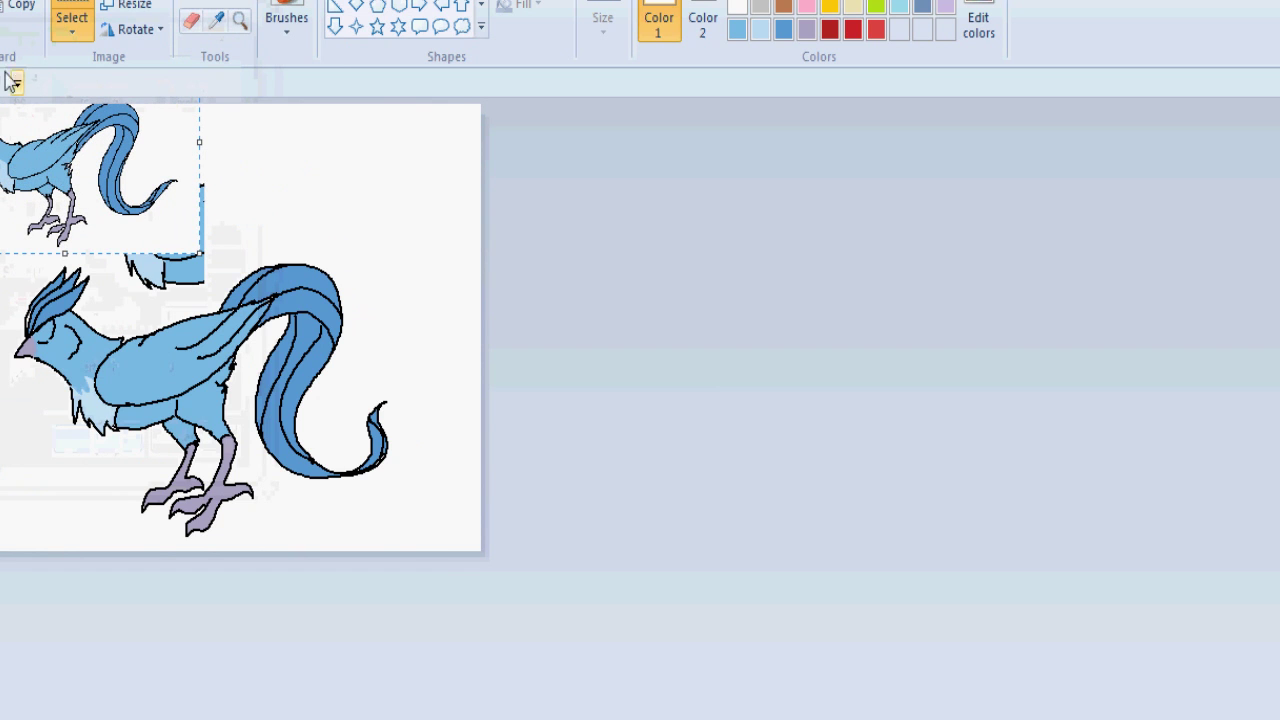
{"action": "key", "text": "ctrl+z"}
Outline and fill the inside of the hop002 bird's eye with white
{"action": "left_click", "coordinate": [240, 20]}
{"action": "left_click", "coordinate": [245, 222]}
{"action": "left_click", "coordinate": [193, 4]}
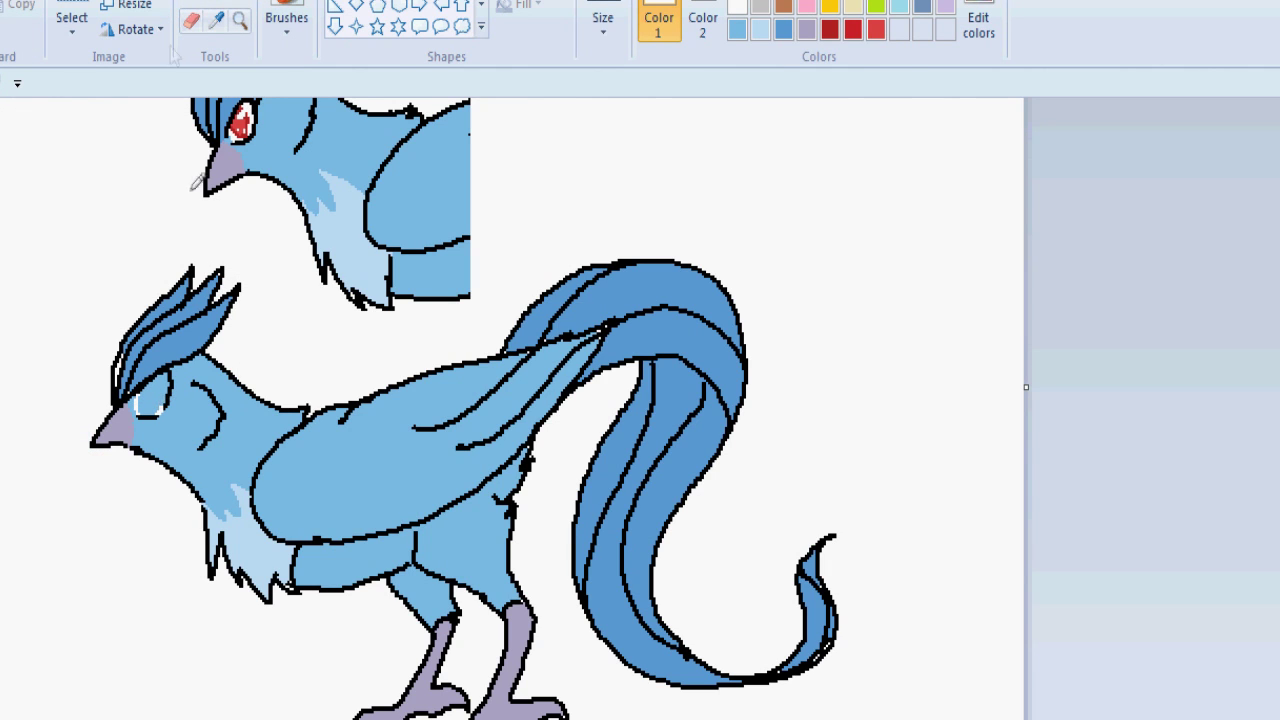
Draw the oval iris outline inside the white eye with the dark red sampled from the reference eye
{"action": "left_click", "coordinate": [216, 20]}
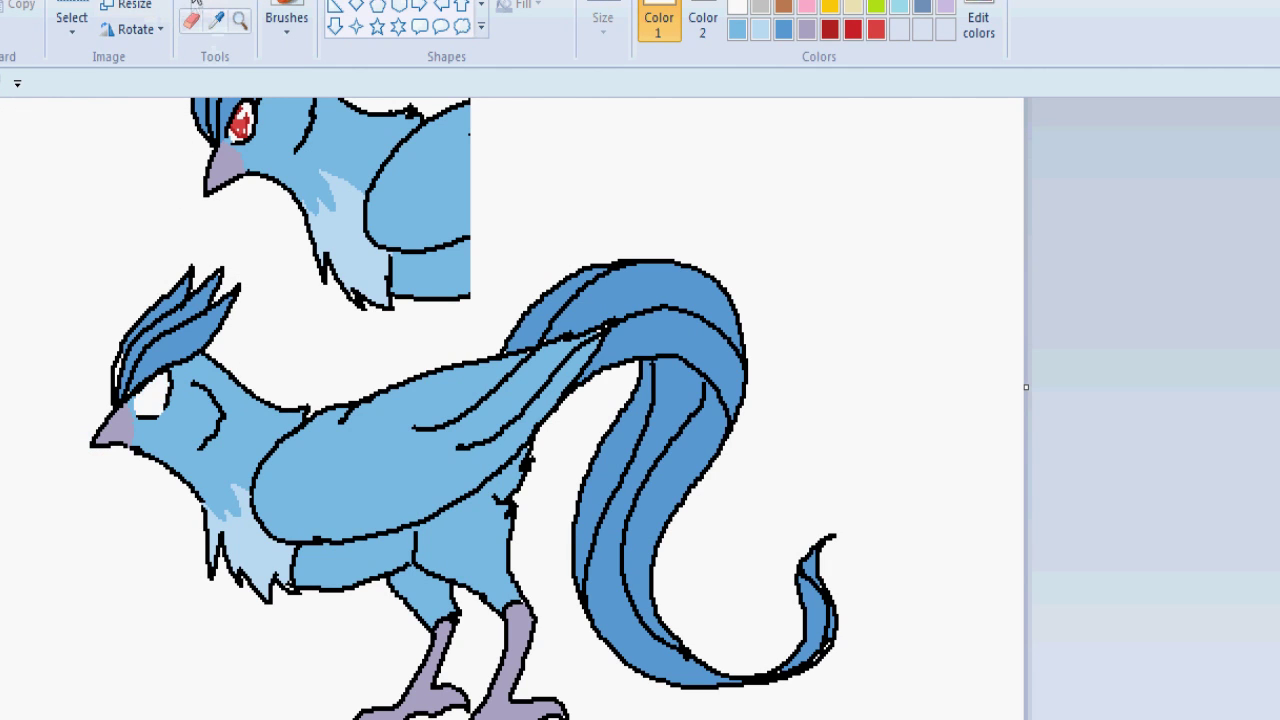
{"action": "left_click", "coordinate": [243, 120]}
{"action": "left_click_drag", "start_coordinate": [143, 394], "coordinate": [156, 400]}
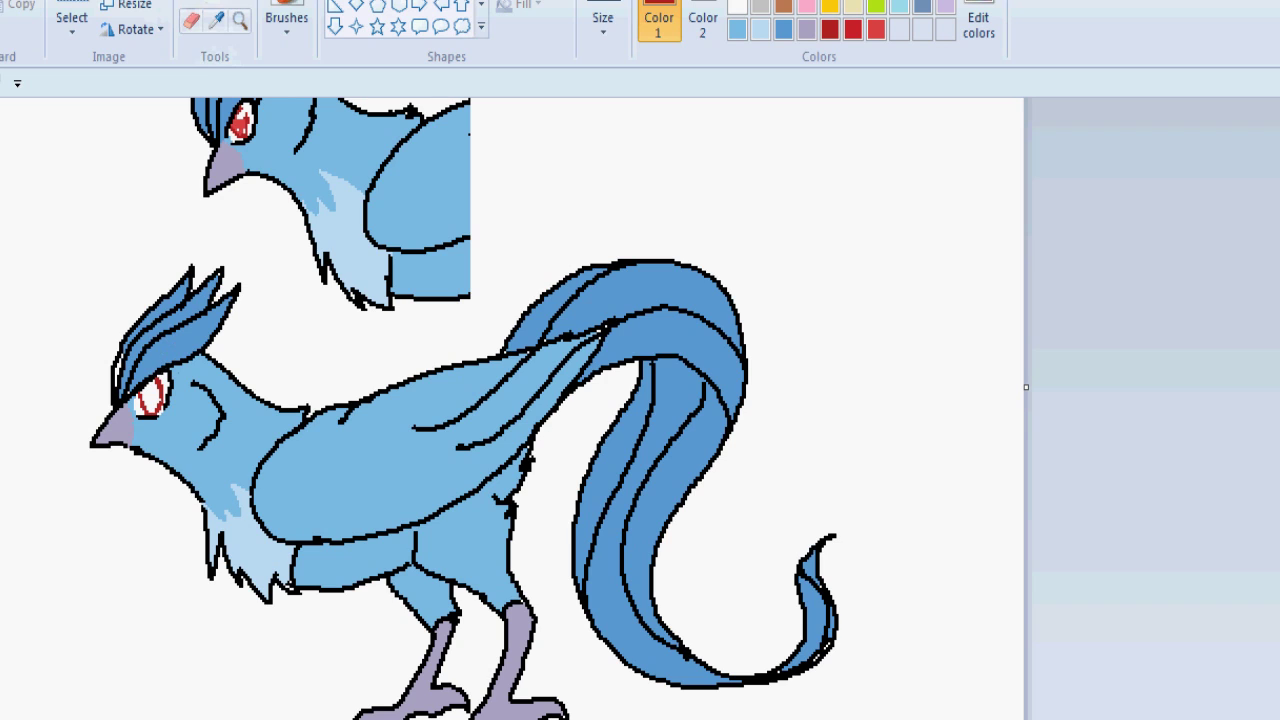
Fill the iris with the lighter red from the reference eye and add white highlights to it
{"action": "left_click", "coordinate": [216, 19]}
{"action": "left_click", "coordinate": [150, 401]}
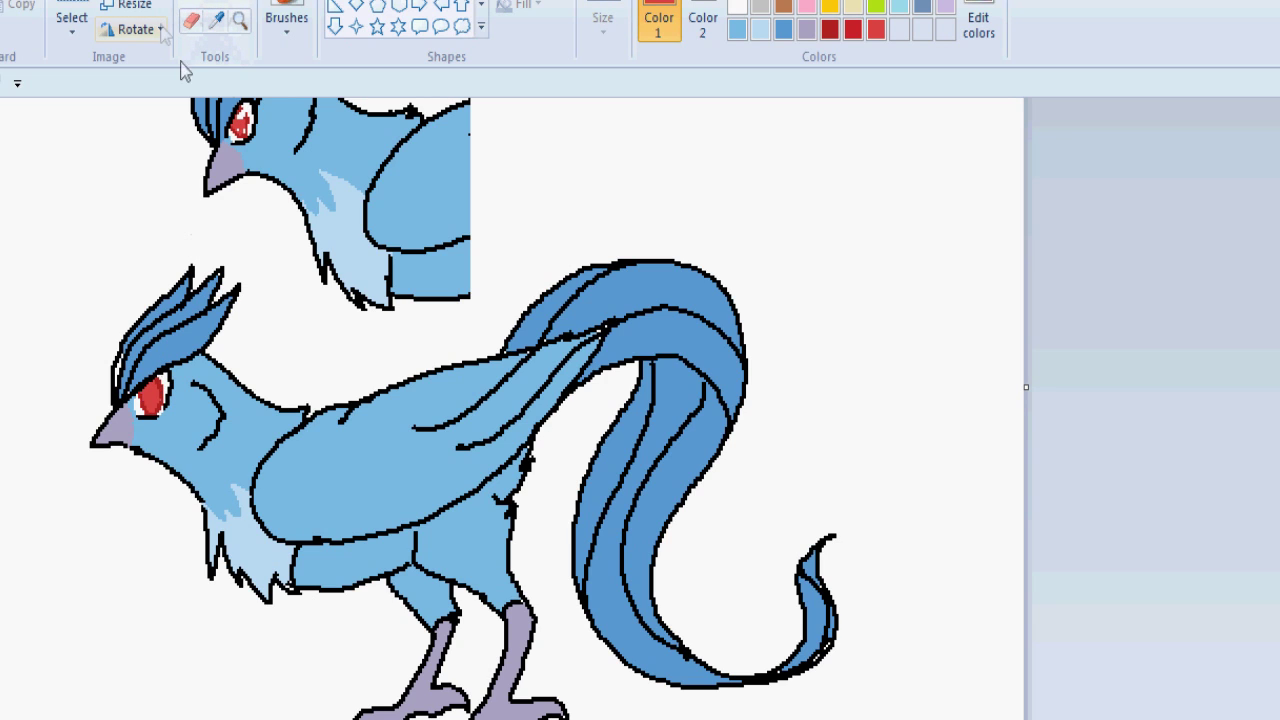
{"action": "left_click", "coordinate": [738, 7]}
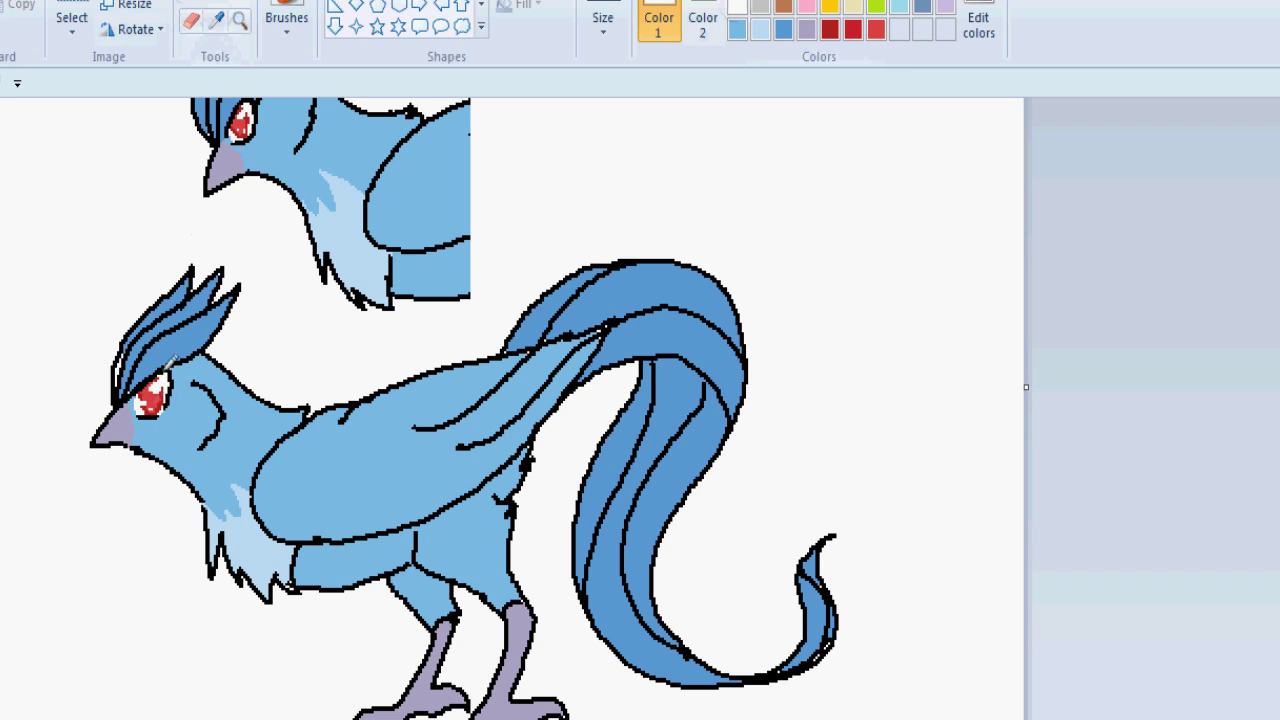
Fill the remaining white gap at the front edge of the crest with the crest's darker blue
{"action": "left_click", "coordinate": [216, 19]}
{"action": "left_click", "coordinate": [121, 374]}
{"action": "left_click", "coordinate": [1220, 708]}
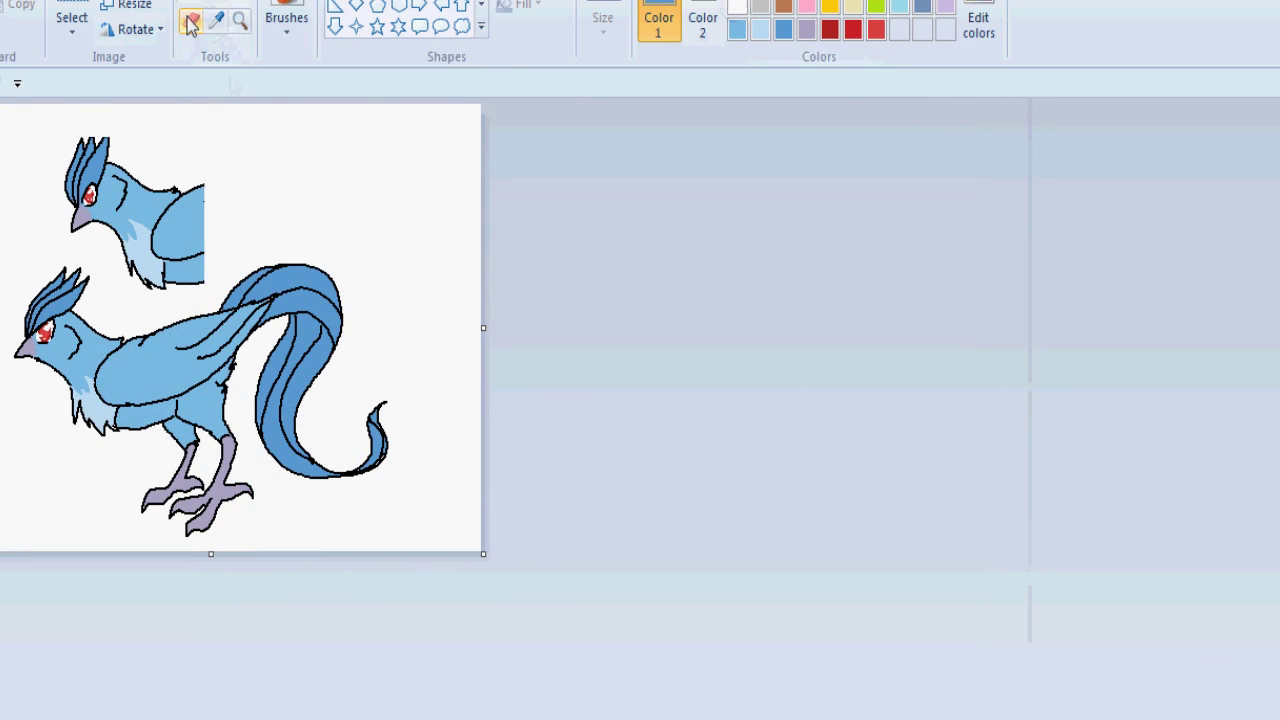
Delete the reference head and chest above the bird and save the colored hop002 frame
{"action": "left_click", "coordinate": [72, 30]}
{"action": "left_click", "coordinate": [26, 115]}
{"action": "mouse_move", "coordinate": [43, 157]}
{"action": "left_mouse_down"}
{"action": "mouse_move", "coordinate": [78, 248]}
{"action": "mouse_move", "coordinate": [150, 290]}
{"action": "mouse_move", "coordinate": [230, 250]}
{"action": "mouse_move", "coordinate": [40, 126]}
{"action": "left_mouse_up"}
{"action": "key", "text": "Delete"}
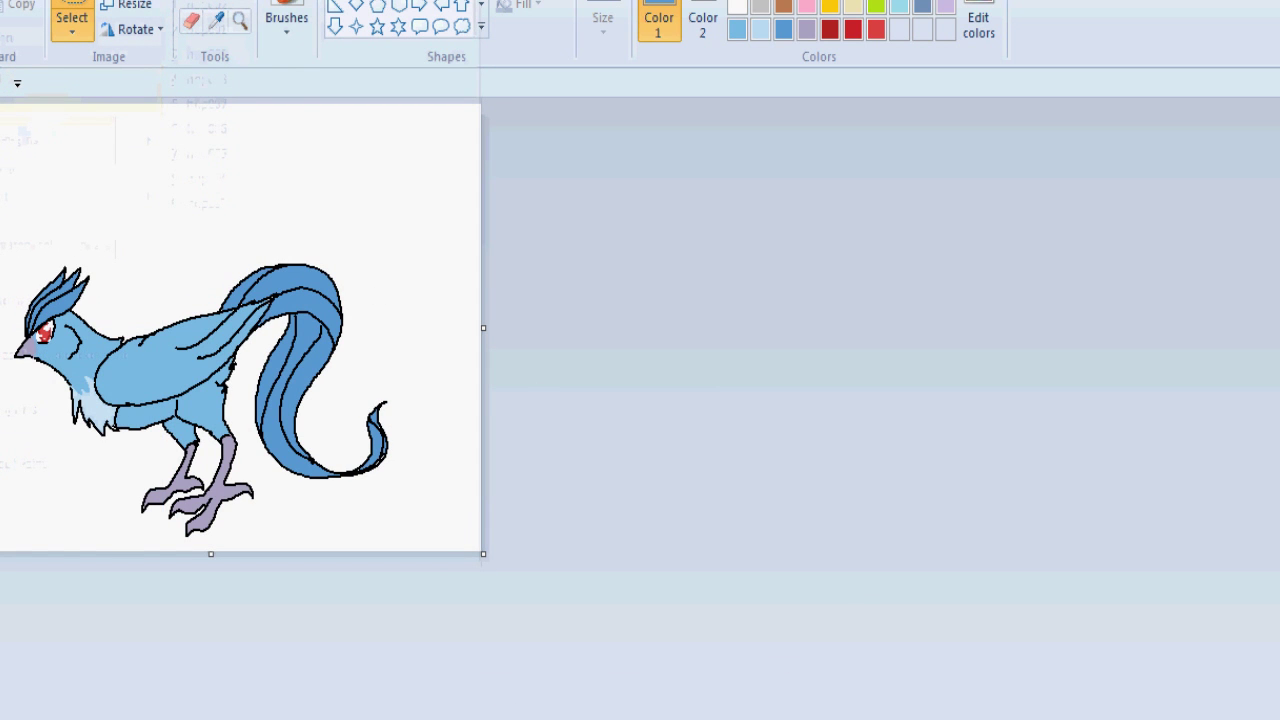
{"action": "mouse_move", "coordinate": [483, 719]}
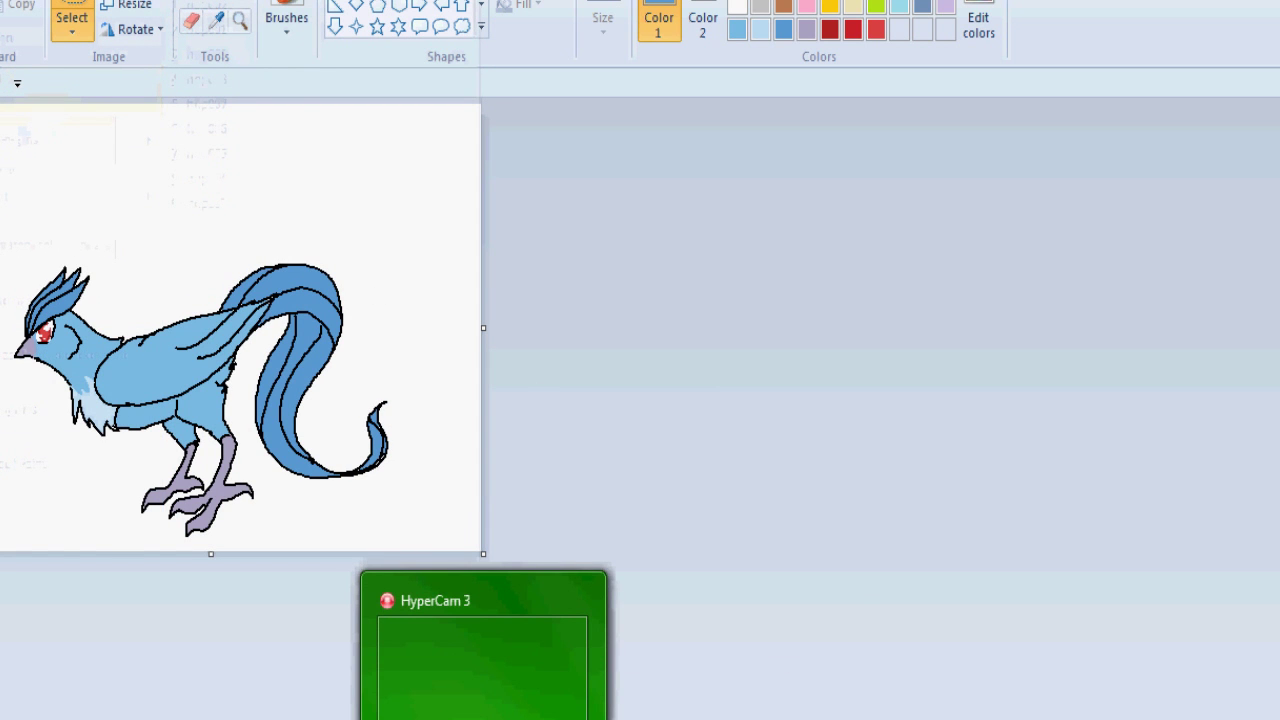
Touch up the edge between the chest and belly with a color sampled from the drawing
{"action": "left_click", "coordinate": [240, 20]}
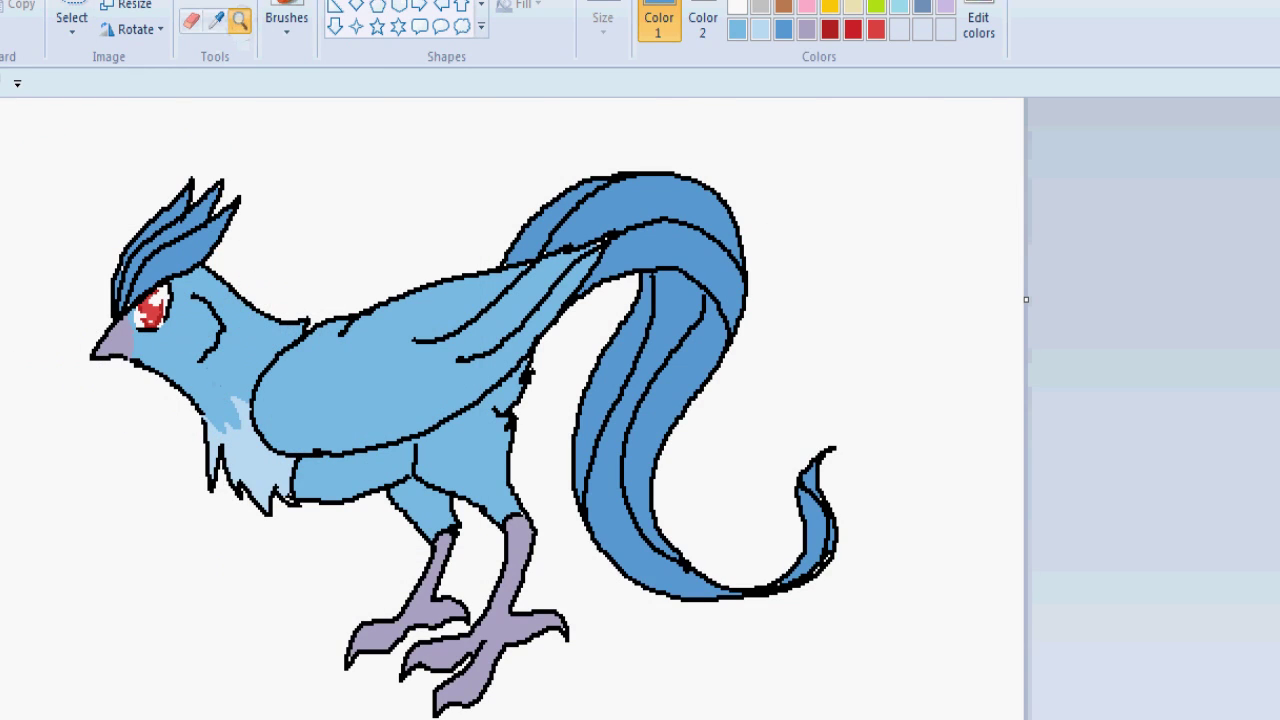
{"action": "left_click", "coordinate": [195, 4]}
{"action": "left_click", "coordinate": [216, 20]}
{"action": "left_click", "coordinate": [290, 480]}
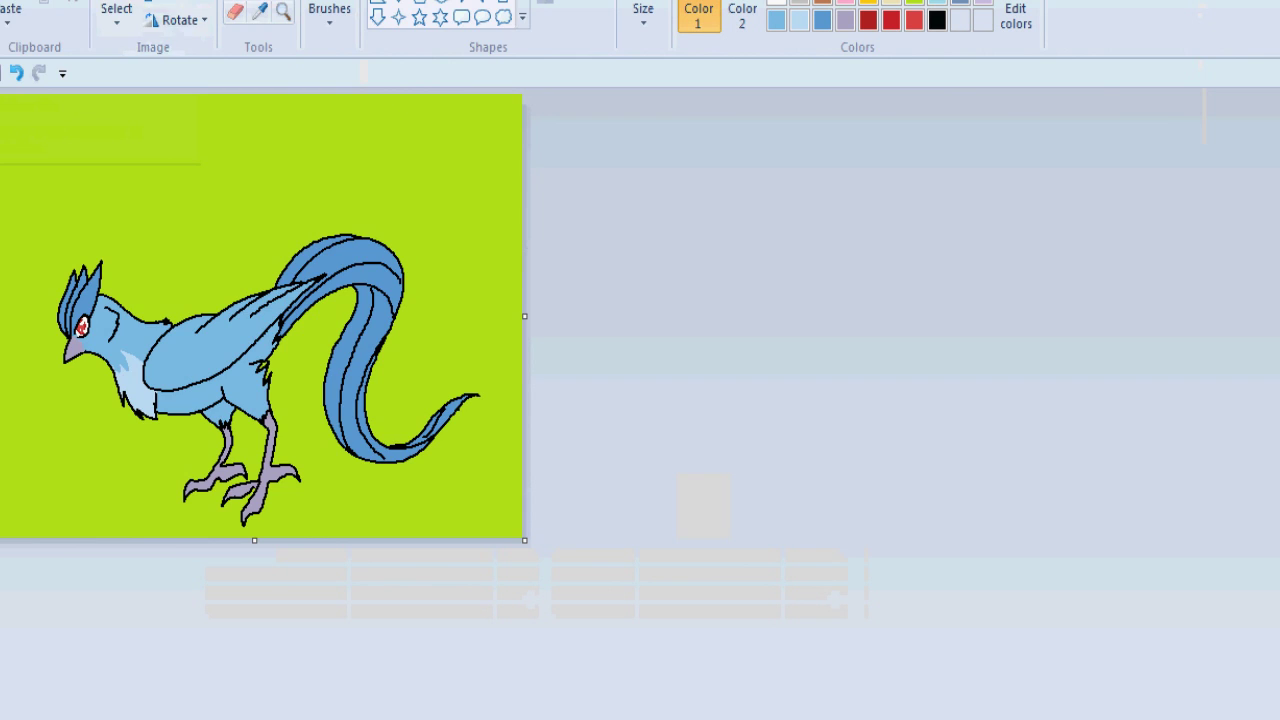
{"action": "key", "text": "alt+f"}
{"action": "left_click", "coordinate": [838, 457]}
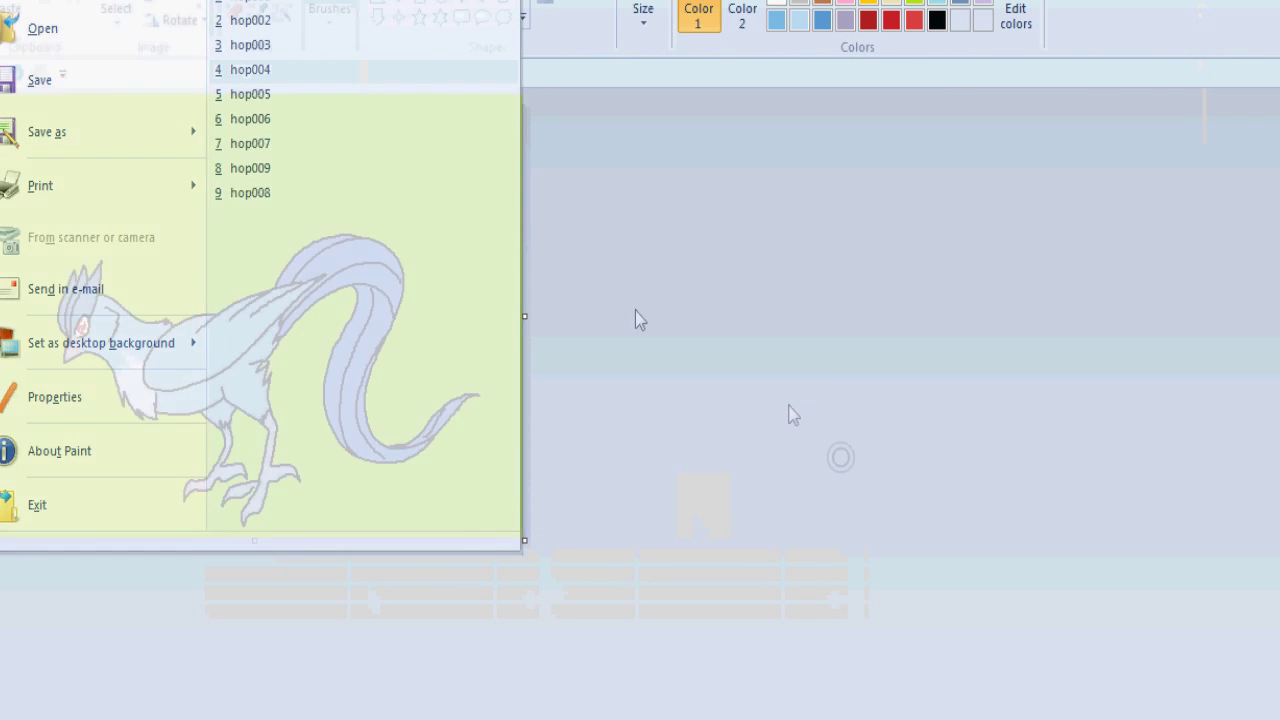
Open the colored frames hop005 and hop007 one after the other to review them
{"action": "left_click", "coordinate": [12, 2]}
{"action": "left_click", "coordinate": [266, 94]}
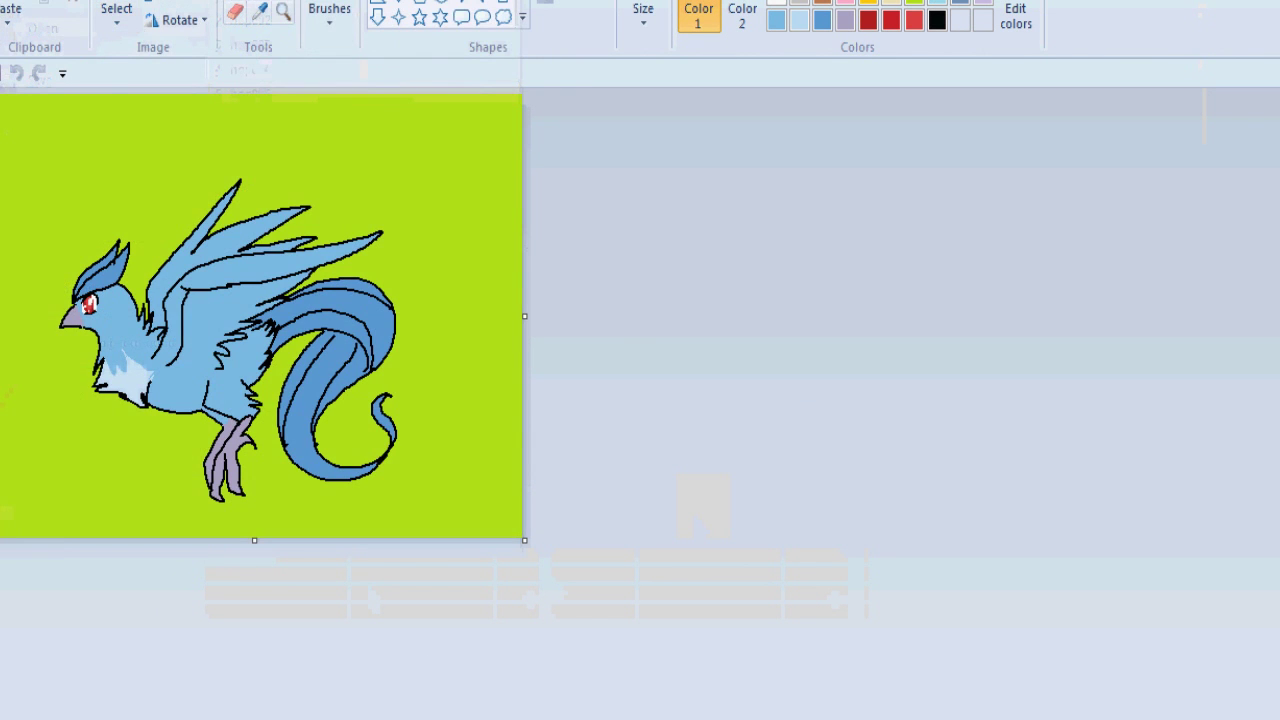
{"action": "key", "text": "alt+f"}
{"action": "left_click", "coordinate": [236, 118]}
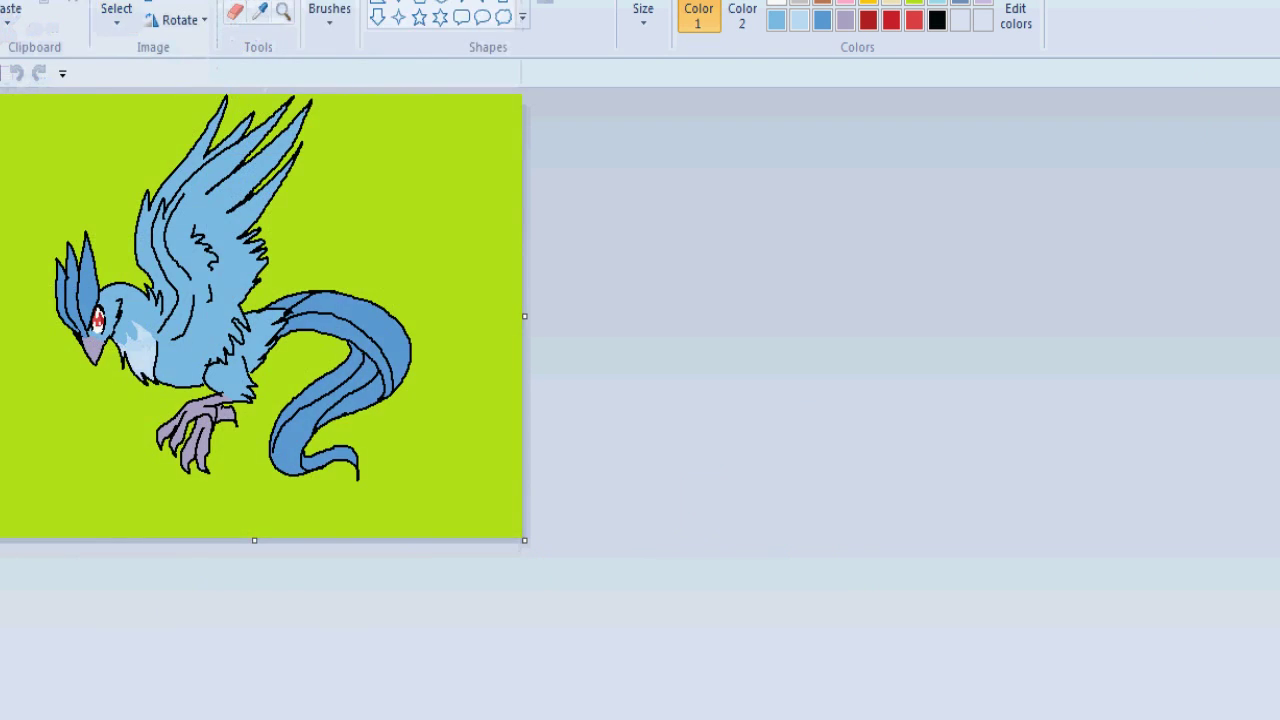
{"action": "key", "text": "alt+f"}
{"action": "left_click", "coordinate": [272, 8]}
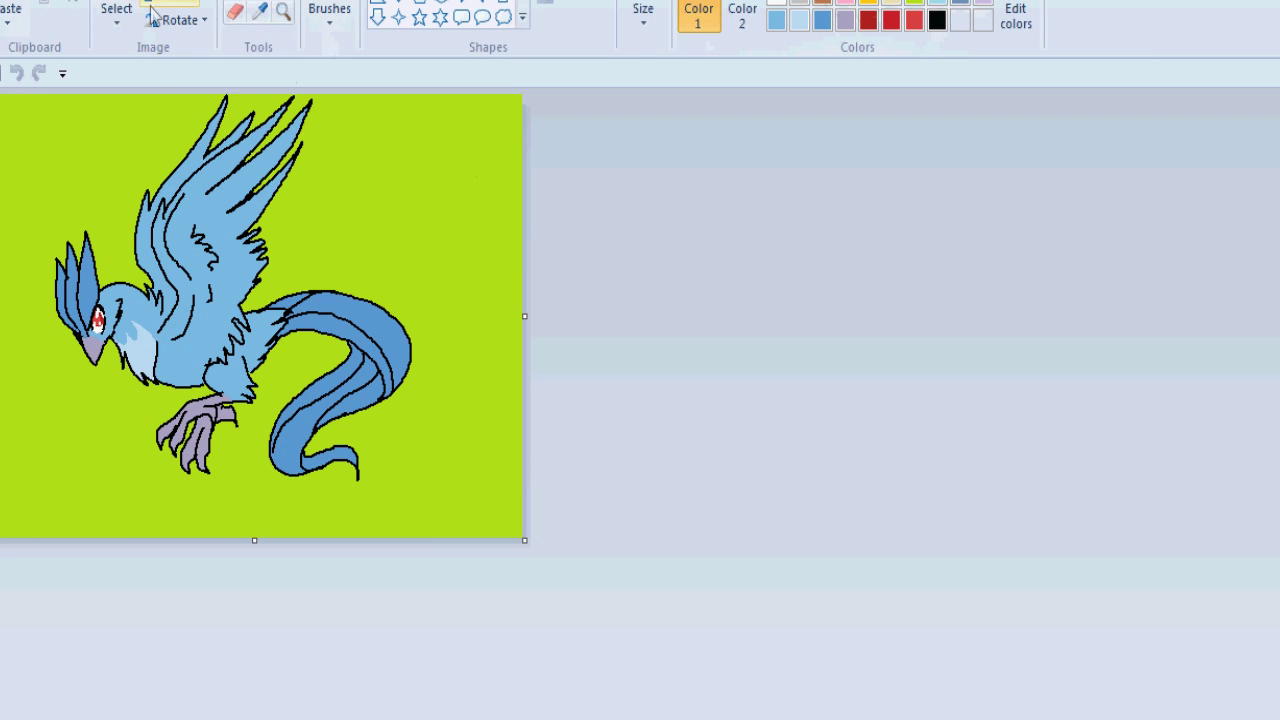
Create a new blank canvas the same size as the hop007 frame, using a temporary pasted copy of the frame to match it
{"action": "left_click", "coordinate": [116, 14]}
{"action": "left_click", "coordinate": [60, 152]}
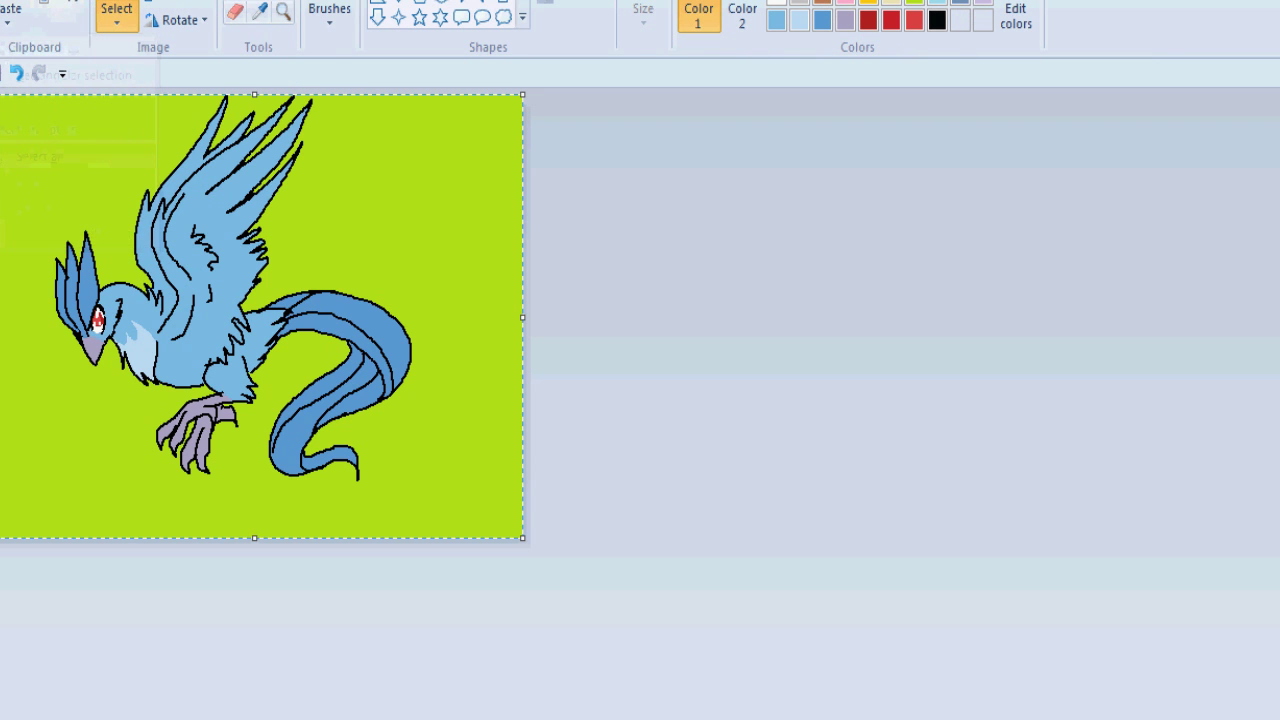
{"action": "left_click", "coordinate": [10, 2]}
{"action": "left_click", "coordinate": [108, 3]}
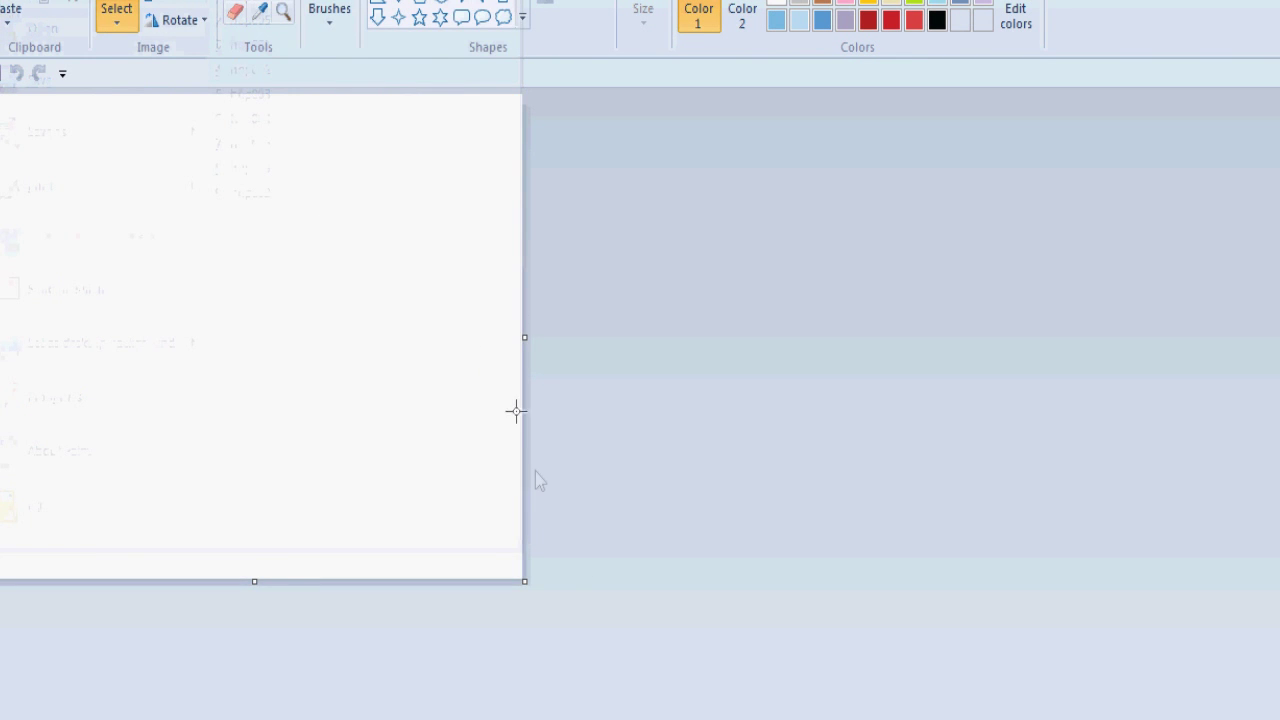
{"action": "left_click_drag", "start_coordinate": [532, 581], "coordinate": [380, 383]}
{"action": "left_click", "coordinate": [12, 8]}
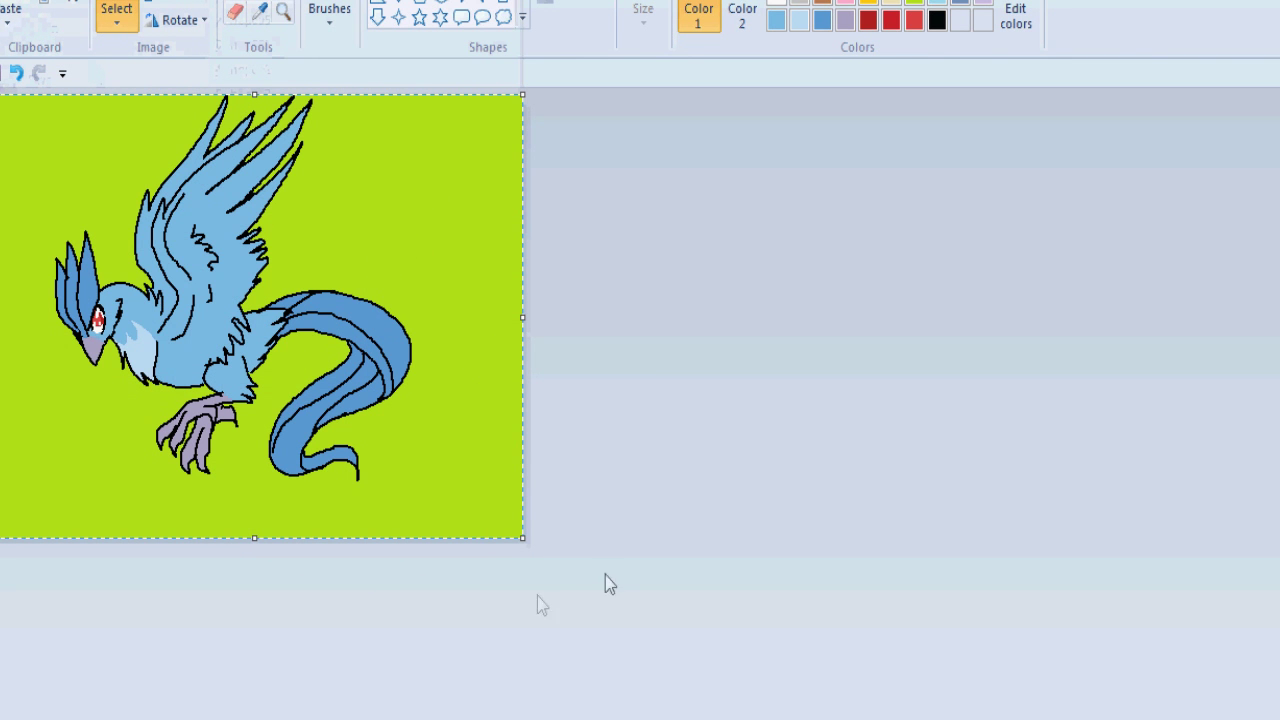
{"action": "left_click", "coordinate": [86, 3]}
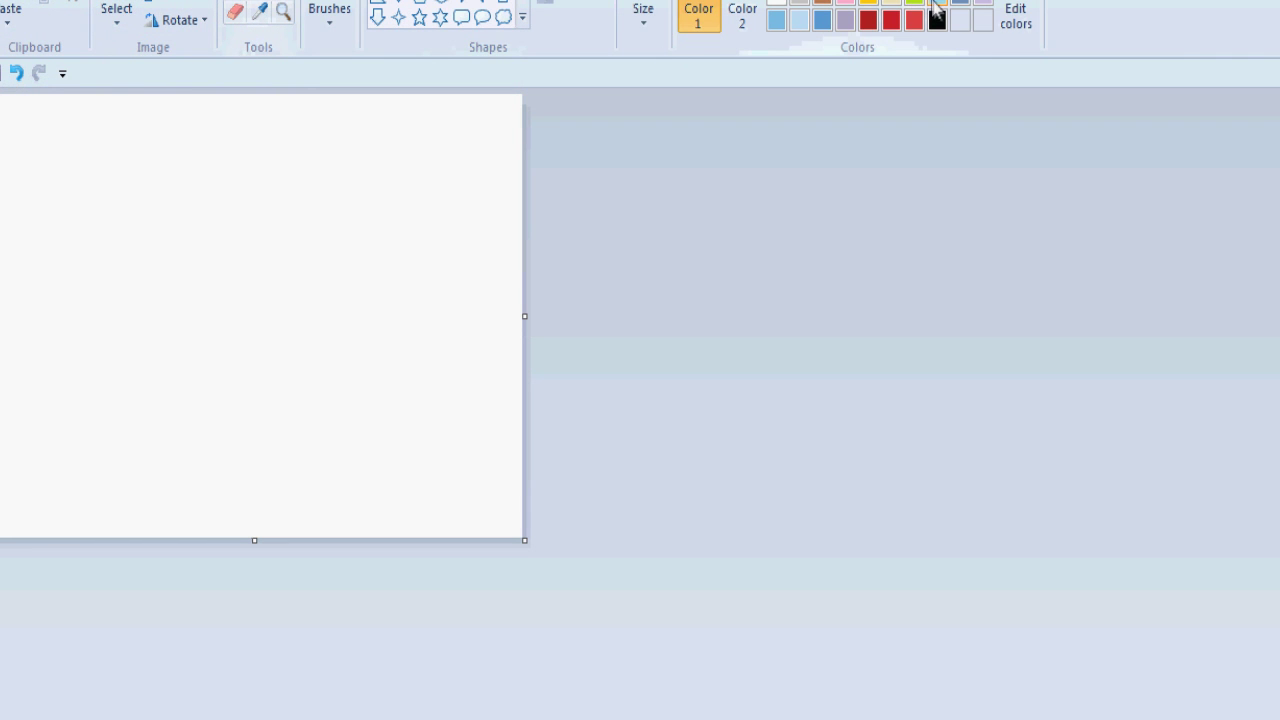
Mix a light lavender custom color and fill the whole blank canvas with it
{"action": "left_click", "coordinate": [1012, 16]}
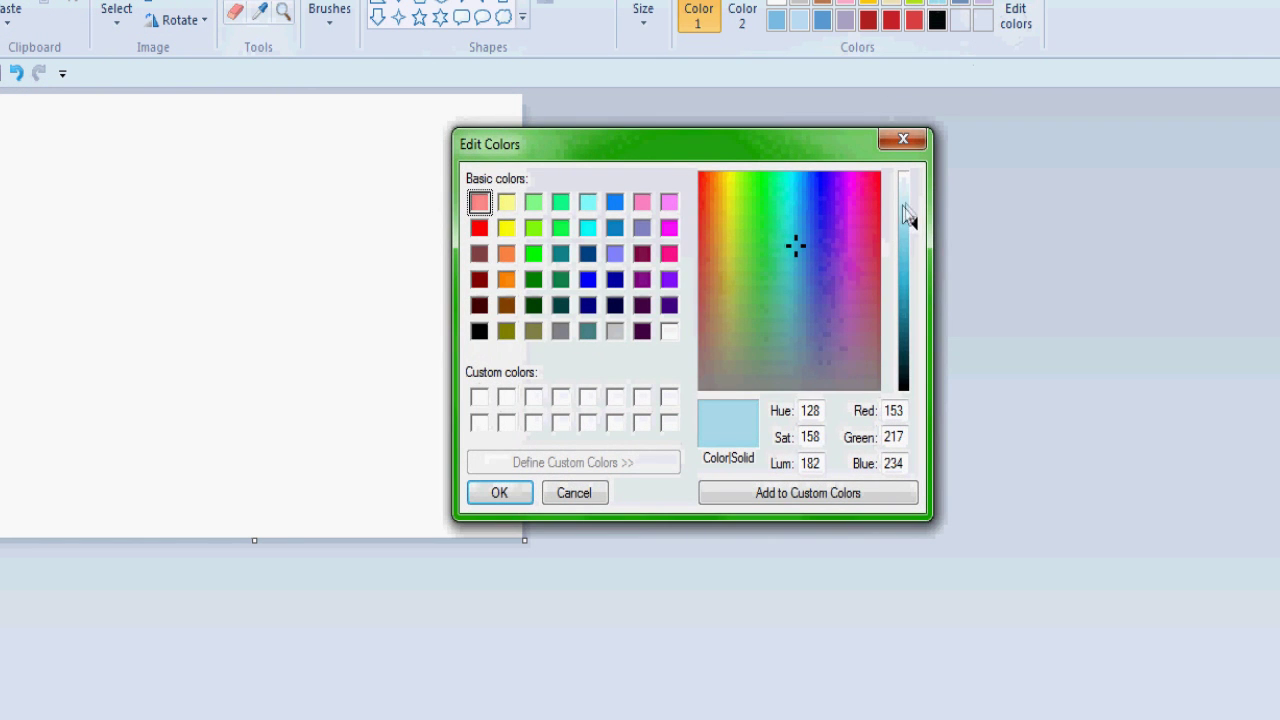
{"action": "left_click", "coordinate": [906, 203]}
{"action": "left_click", "coordinate": [572, 492]}
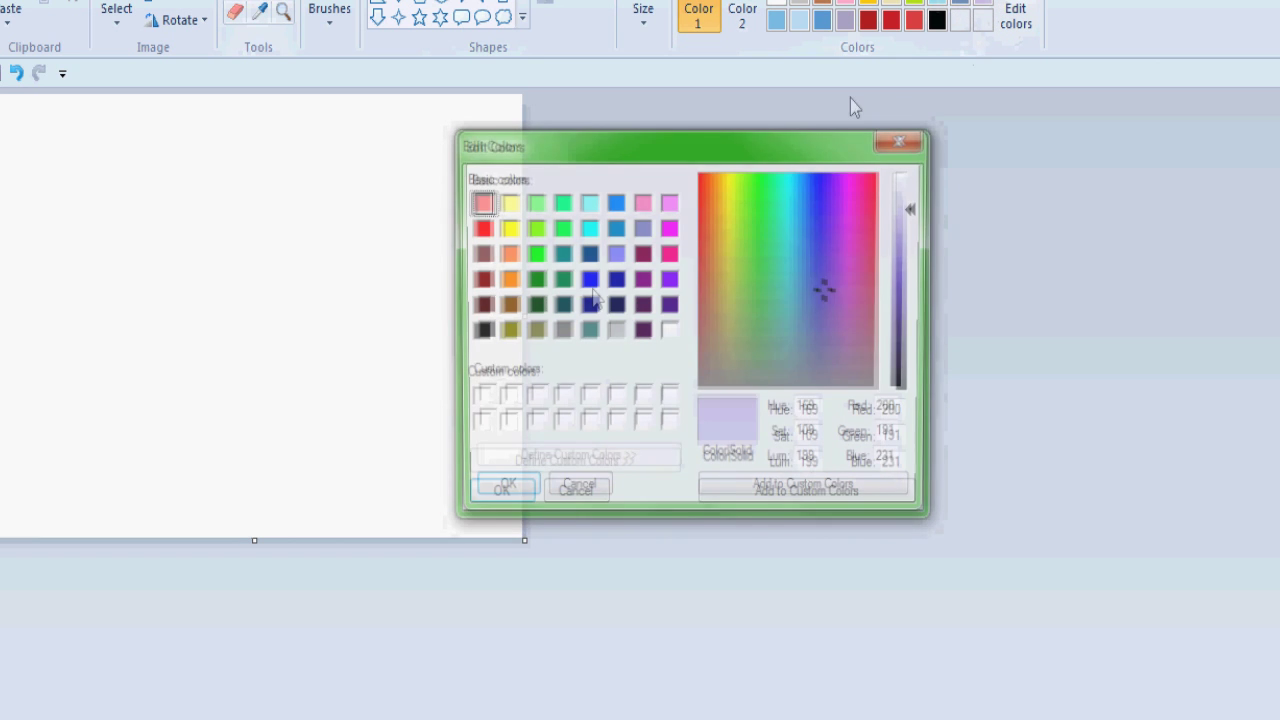
{"action": "left_click", "coordinate": [500, 490]}
{"action": "left_click", "coordinate": [300, 186]}
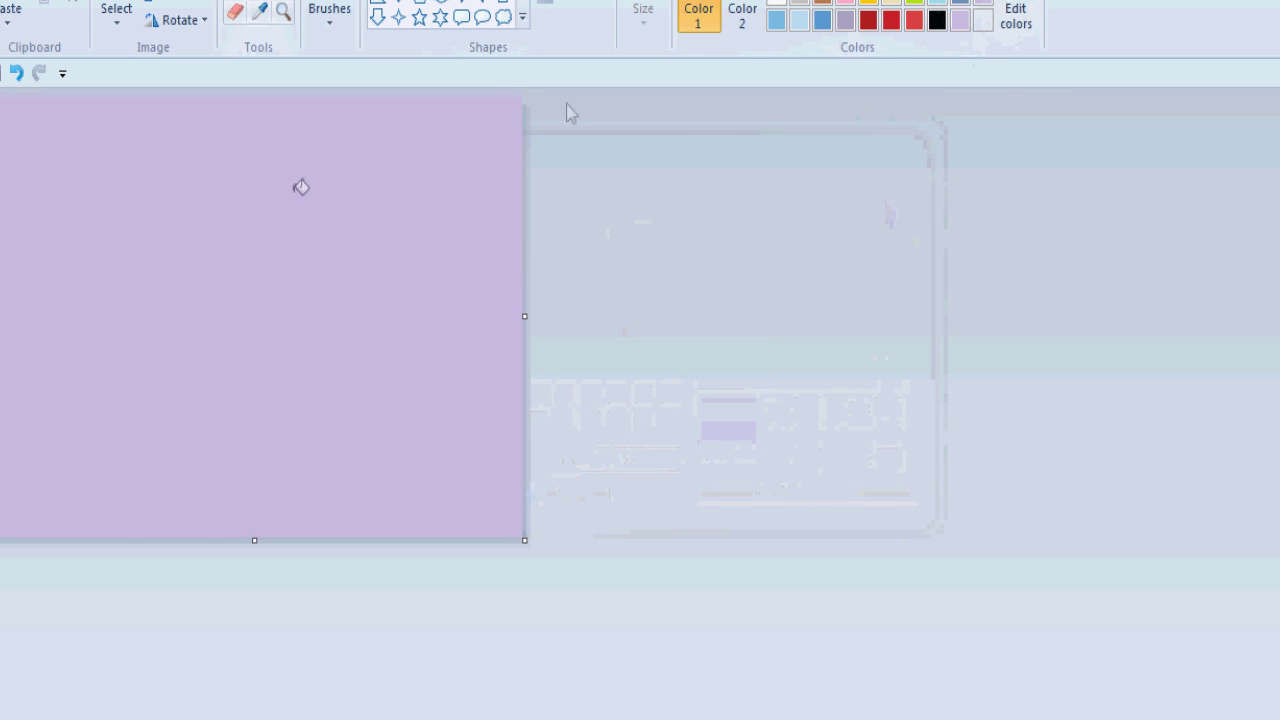
Mix a pinker lavender with hue 181, saturation 113 and luminance 199, and paint a wavy cloud band across the lower sky
{"action": "left_click", "coordinate": [1015, 20]}
{"action": "left_click", "coordinate": [832, 290]}
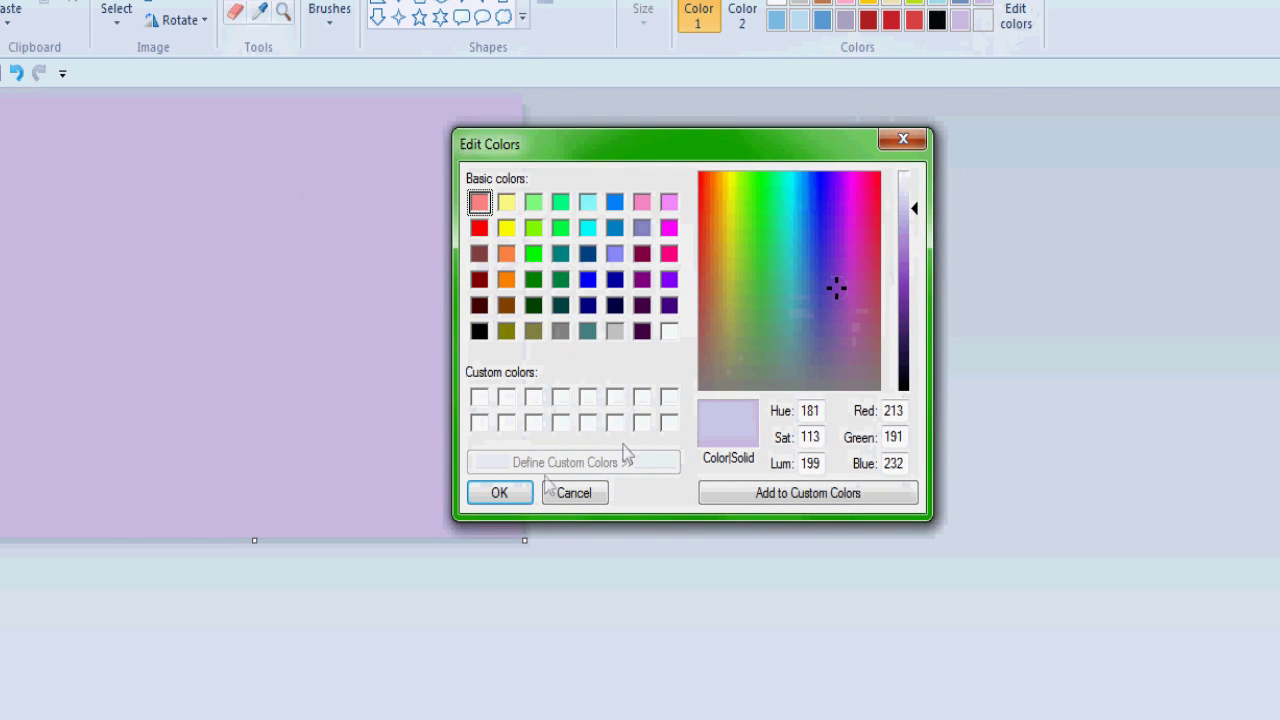
{"action": "left_click", "coordinate": [502, 490]}
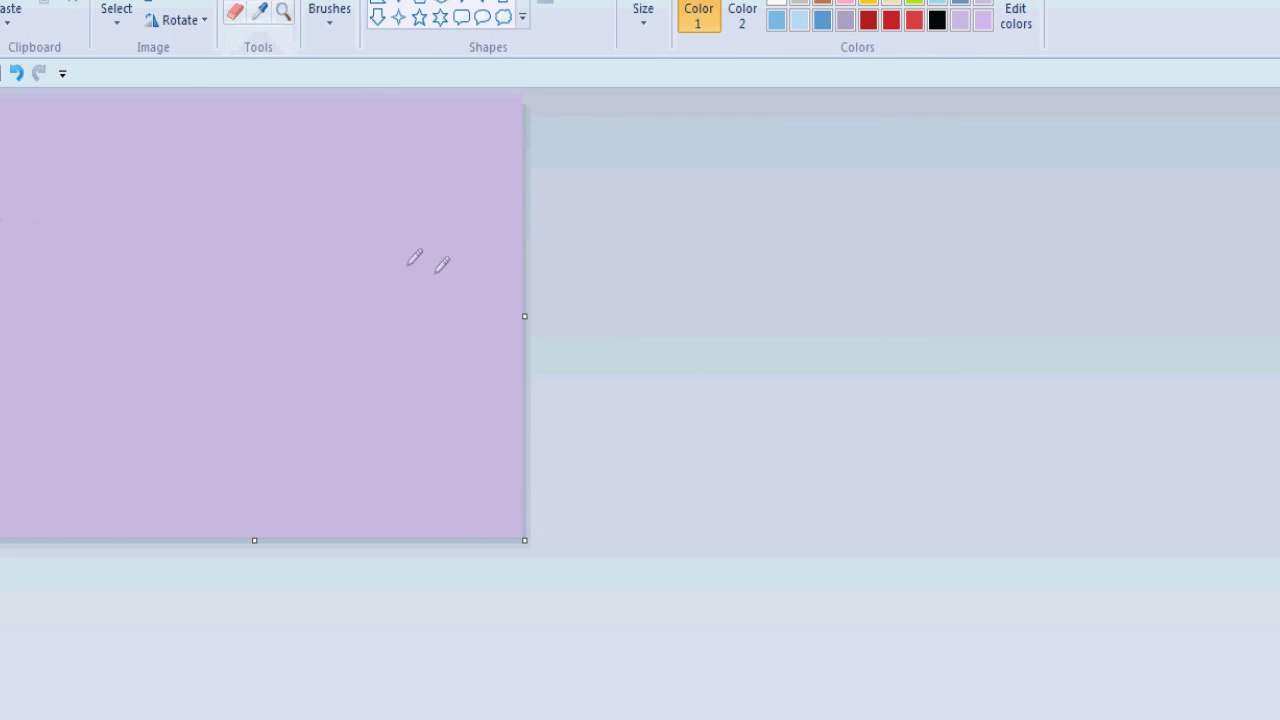
{"action": "left_click", "coordinate": [259, 1]}
Mix a pale aqua with hue 122, saturation 140 and luminance 220, draw a wavy horizon, and fill the ground below it
{"action": "left_click", "coordinate": [1008, 30]}
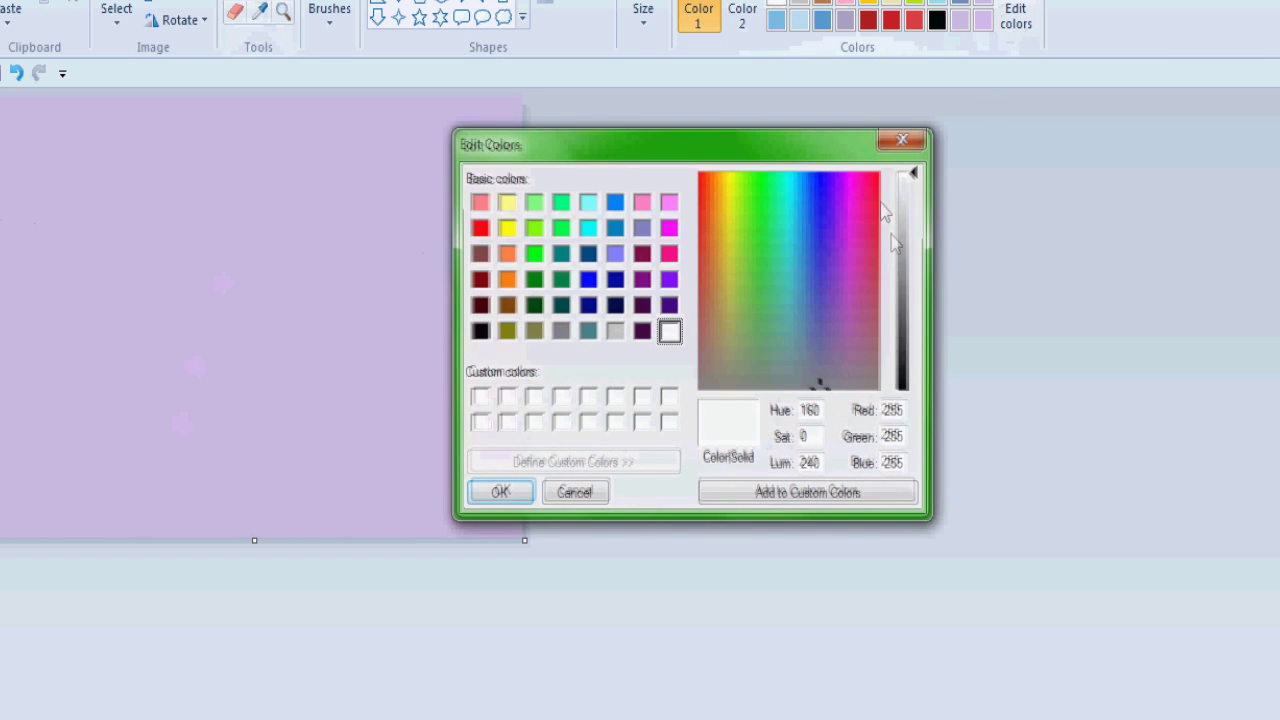
{"action": "left_click", "coordinate": [791, 264]}
{"action": "left_click", "coordinate": [912, 194]}
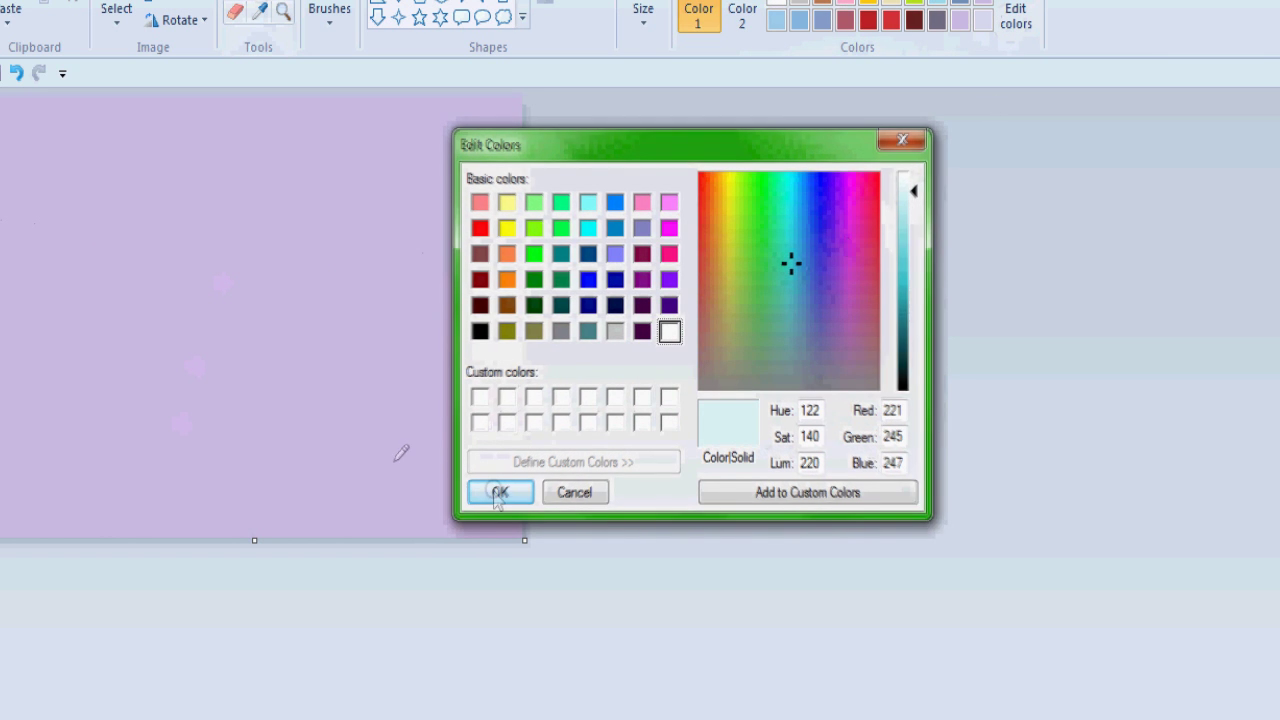
{"action": "left_click", "coordinate": [497, 491]}
{"action": "left_click_drag", "start_coordinate": [3, 355], "coordinate": [680, 343]}
{"action": "left_click", "coordinate": [214, 414]}
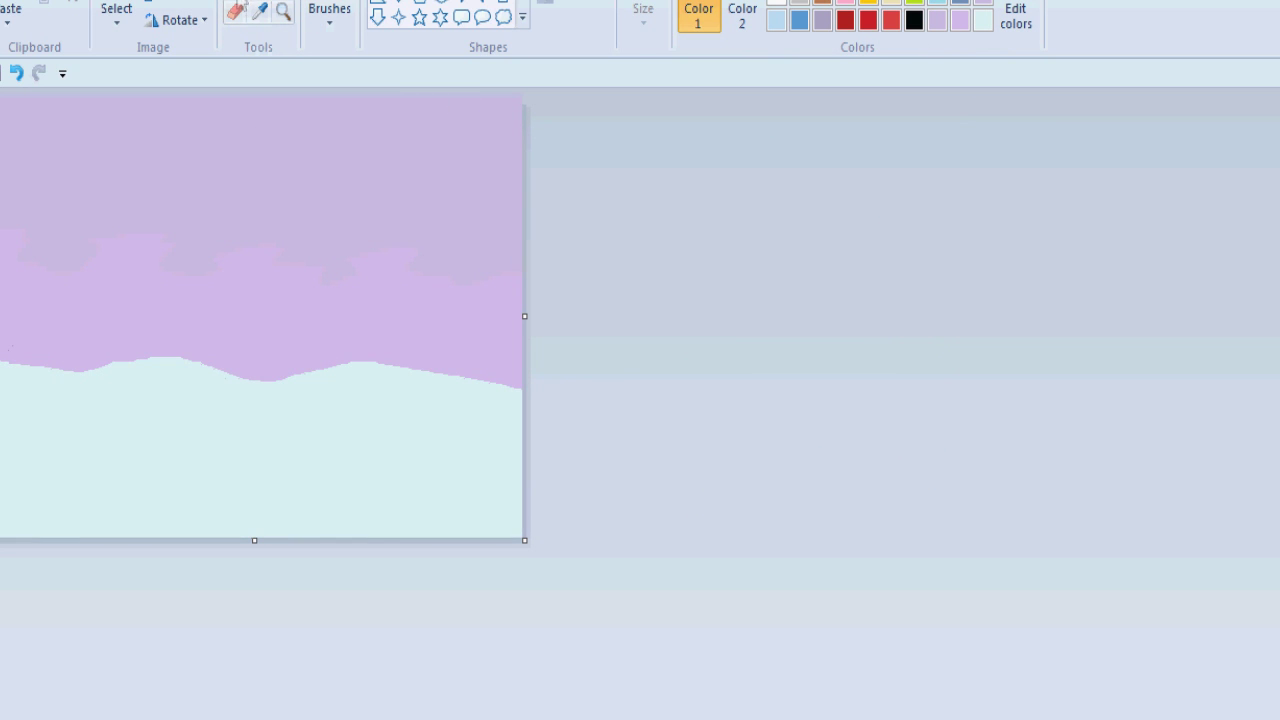
Paint white snow along the horizon and in curved patches and small swirls over the pale aqua ground
{"action": "left_click", "coordinate": [783, 19]}
{"action": "left_click", "coordinate": [94, 514]}
{"action": "left_click_drag", "start_coordinate": [220, 505], "coordinate": [213, 505]}
{"action": "left_click", "coordinate": [269, 500]}
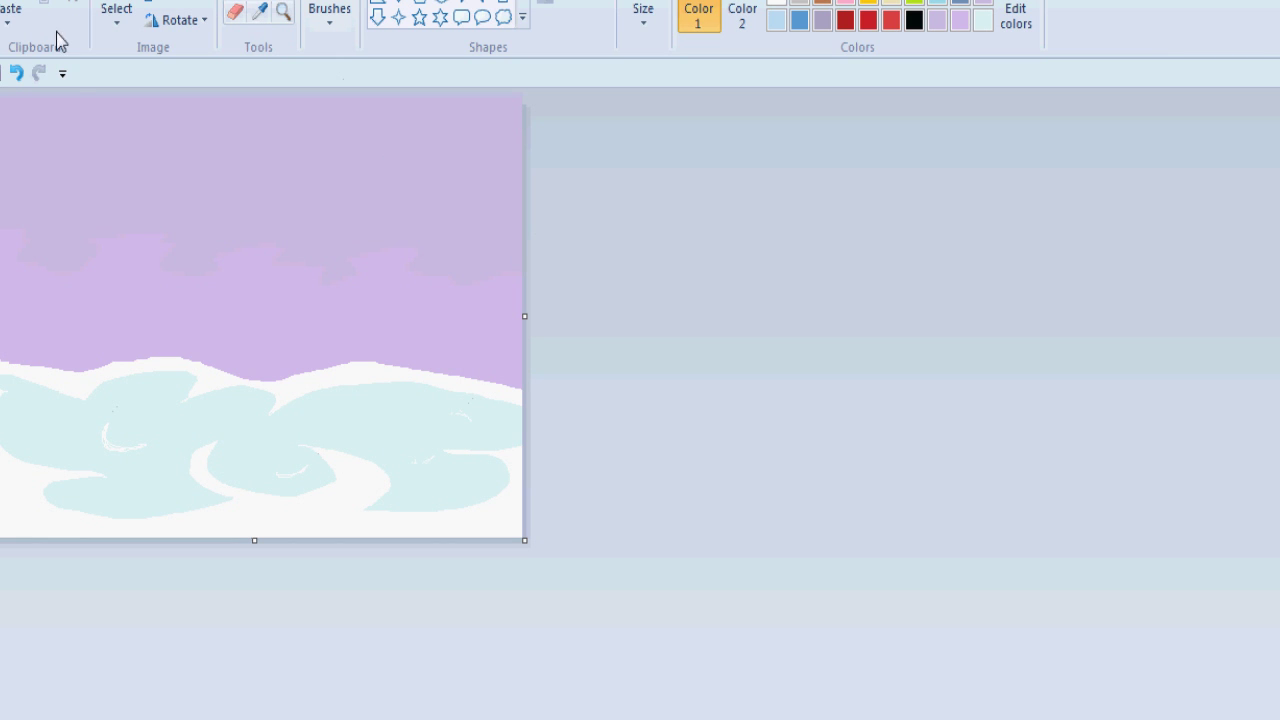
Save the background picture as bg1 in PNG format in the folder with the hop frames
{"action": "key", "text": "alt+f"}
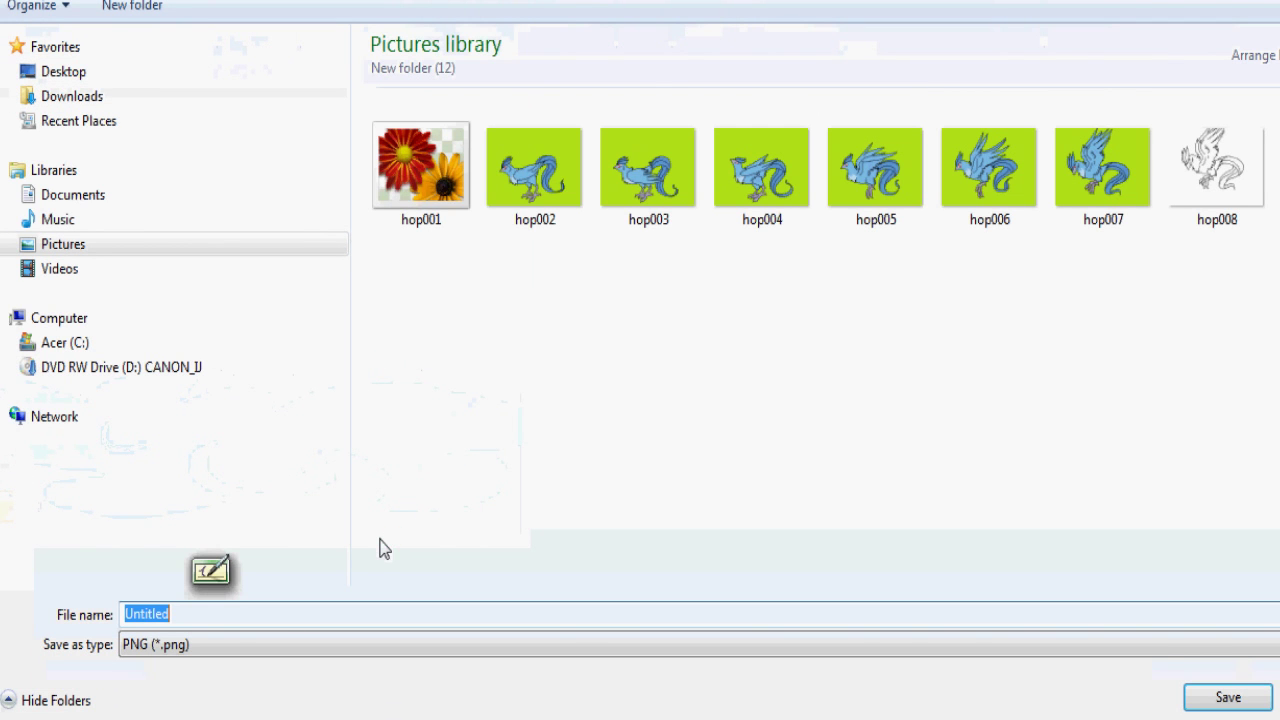
{"action": "type", "text": "bg1"}
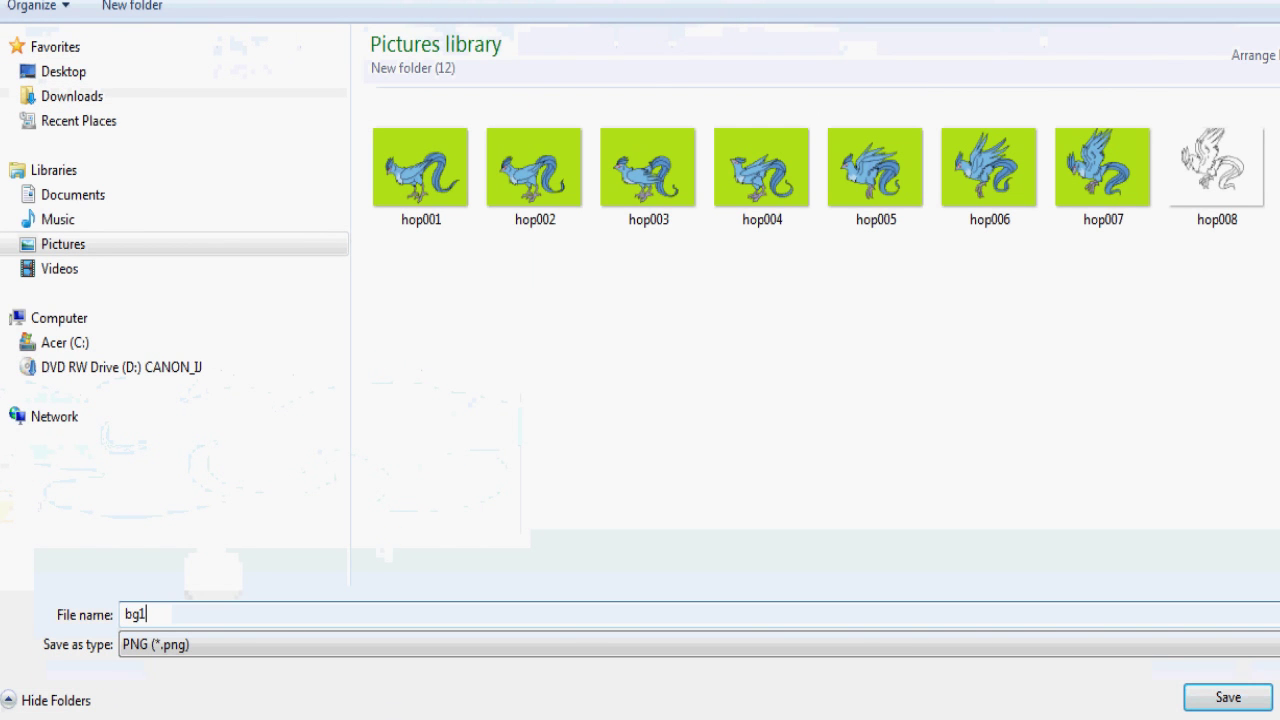
{"action": "left_click", "coordinate": [1192, 698]}
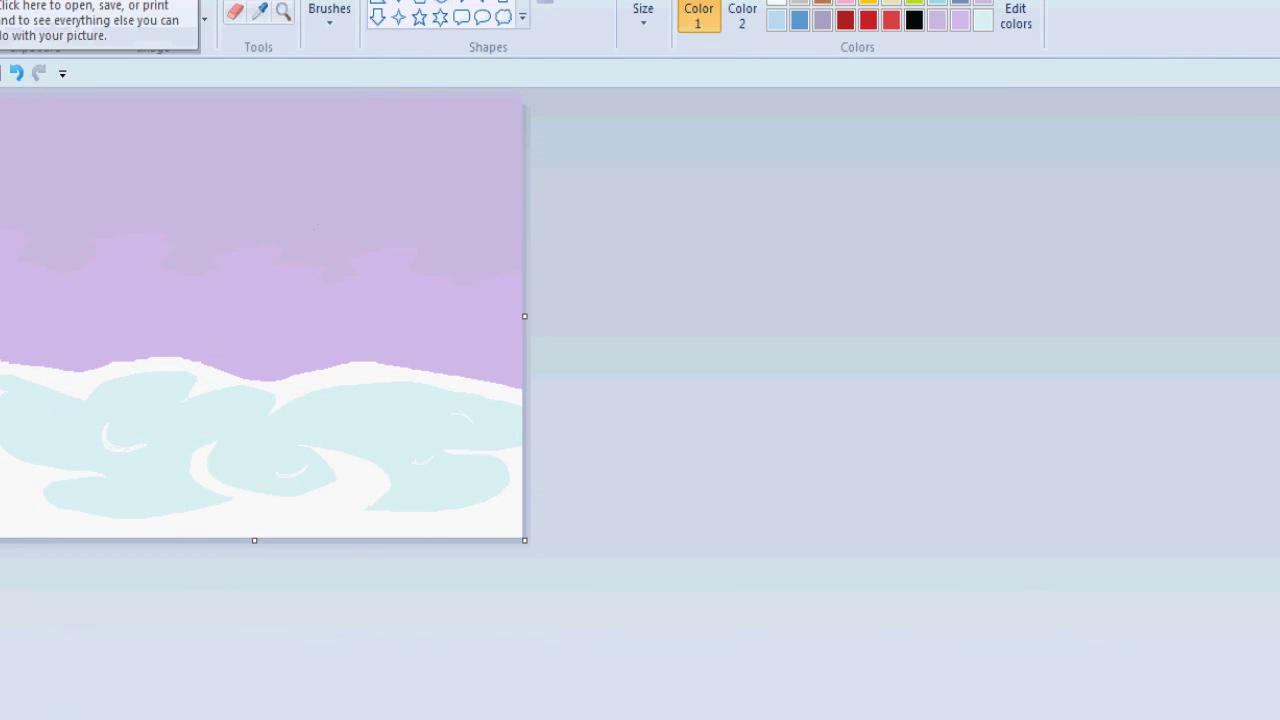
Paste the hop001 frame from its file over the bg1 background
{"action": "left_click", "coordinate": [4, 2]}
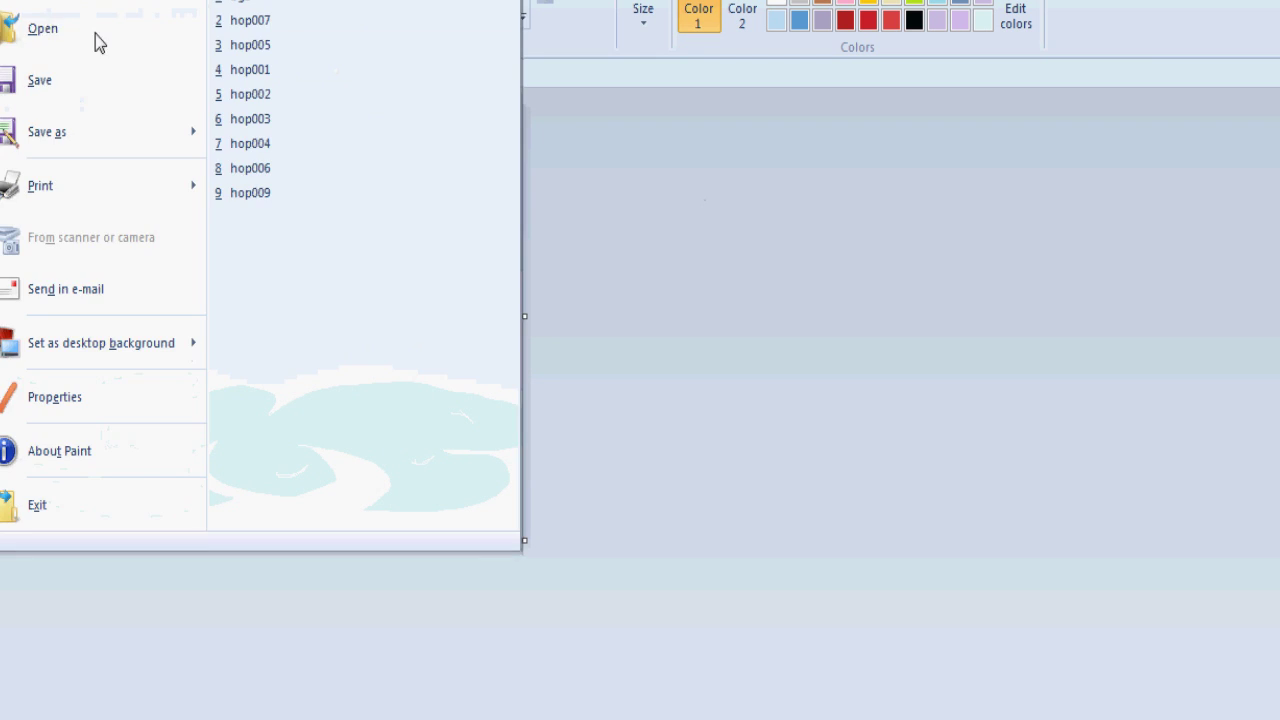
{"action": "key", "text": "Escape"}
{"action": "left_click", "coordinate": [12, 16]}
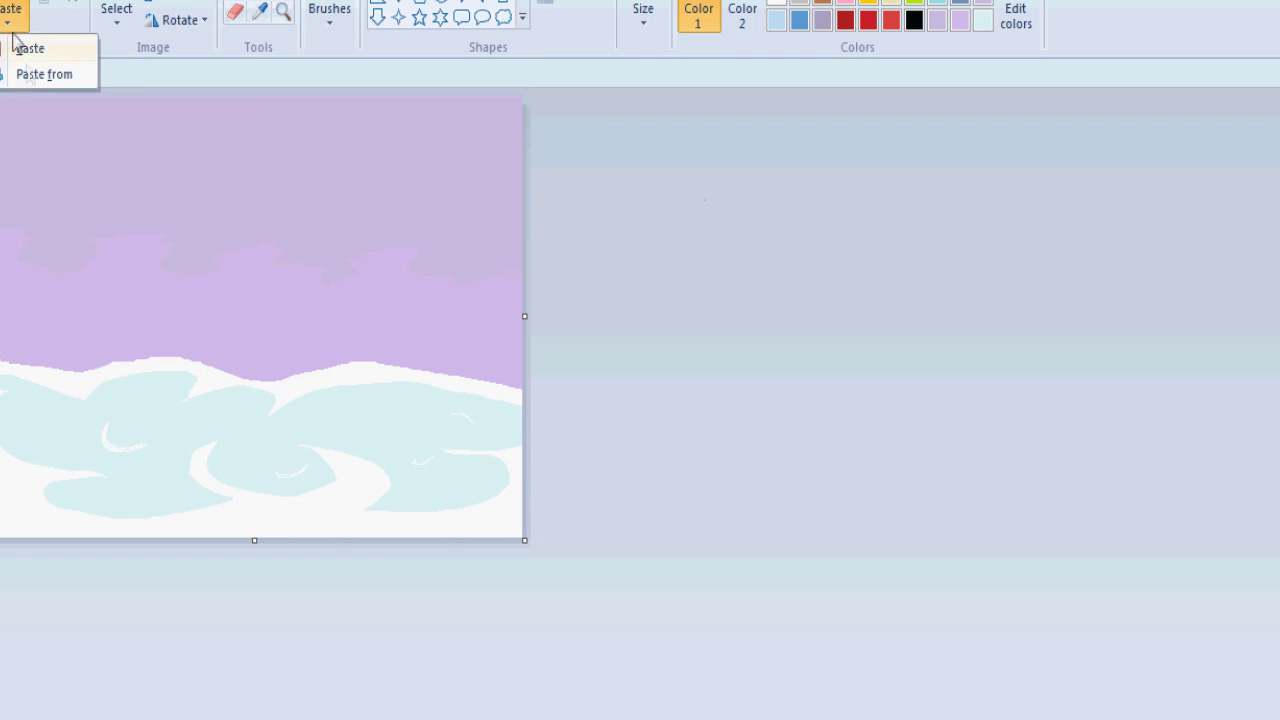
{"action": "left_click", "coordinate": [37, 82]}
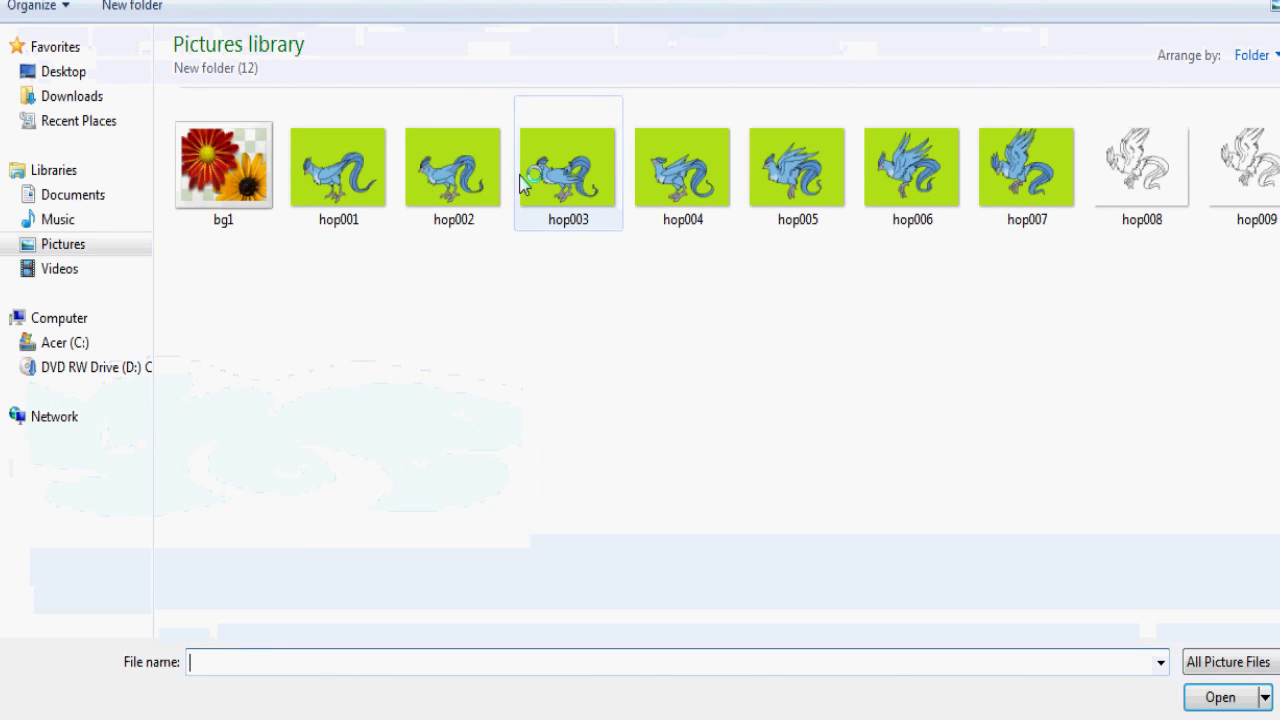
{"action": "left_click", "coordinate": [338, 183]}
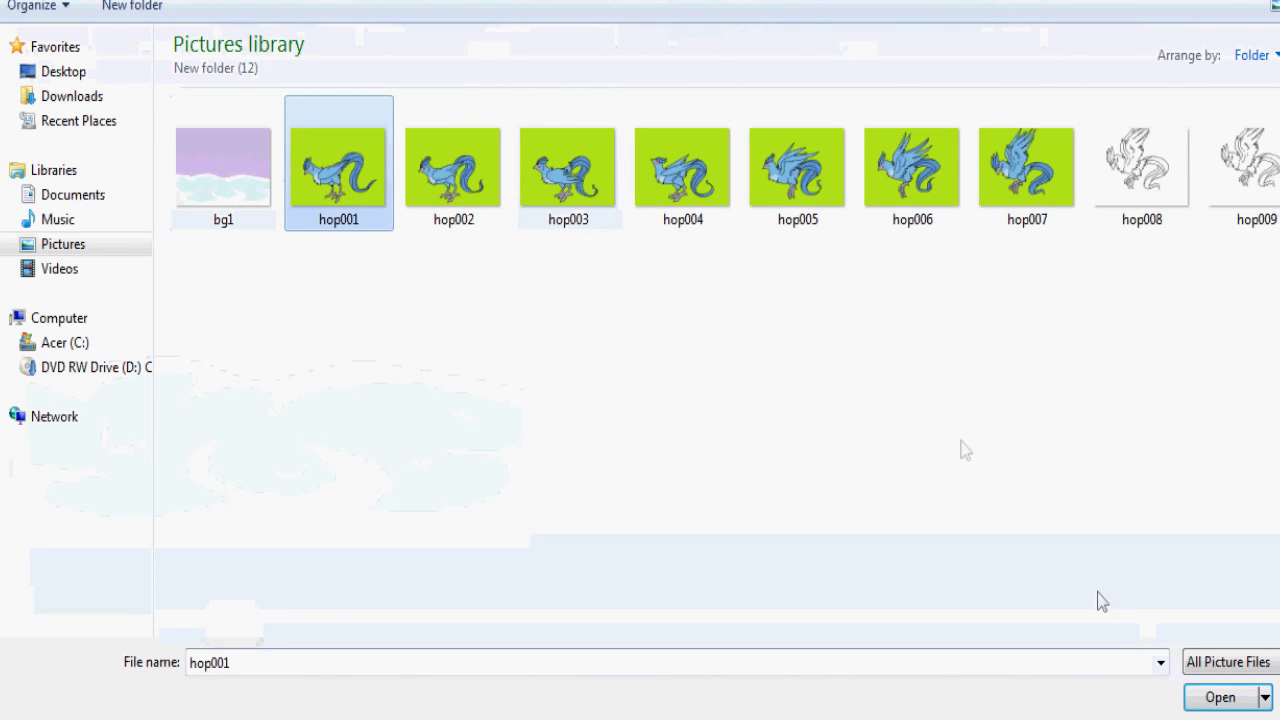
{"action": "left_click", "coordinate": [1215, 697]}
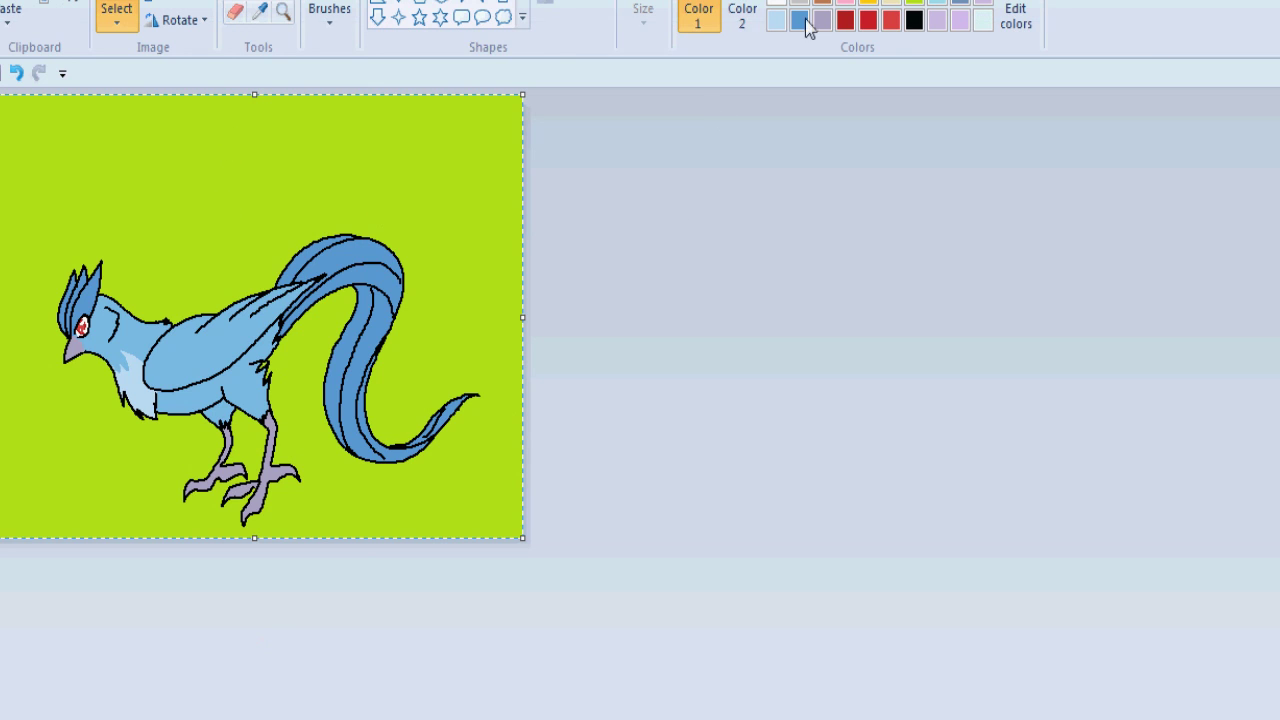
Set Color 2 to the frame's lime-green backdrop color for transparent selection, and undo the pasted frame
{"action": "left_click", "coordinate": [742, 16]}
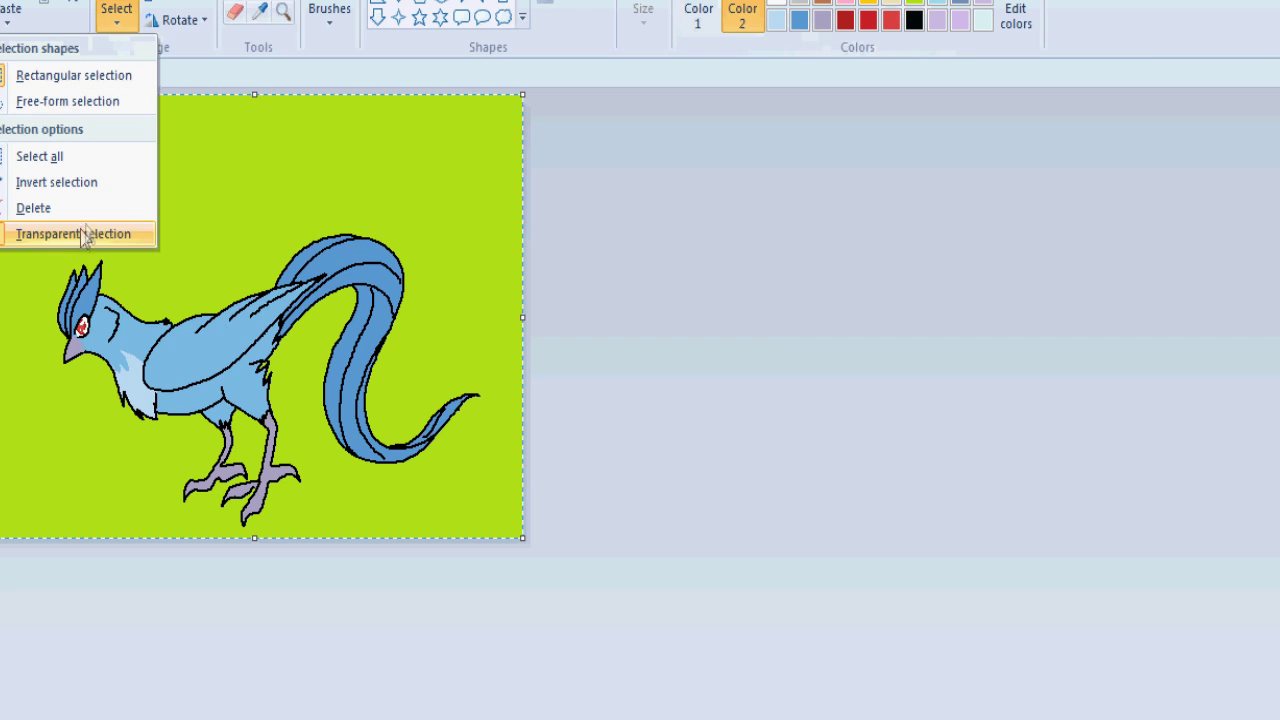
{"action": "left_click", "coordinate": [869, 279]}
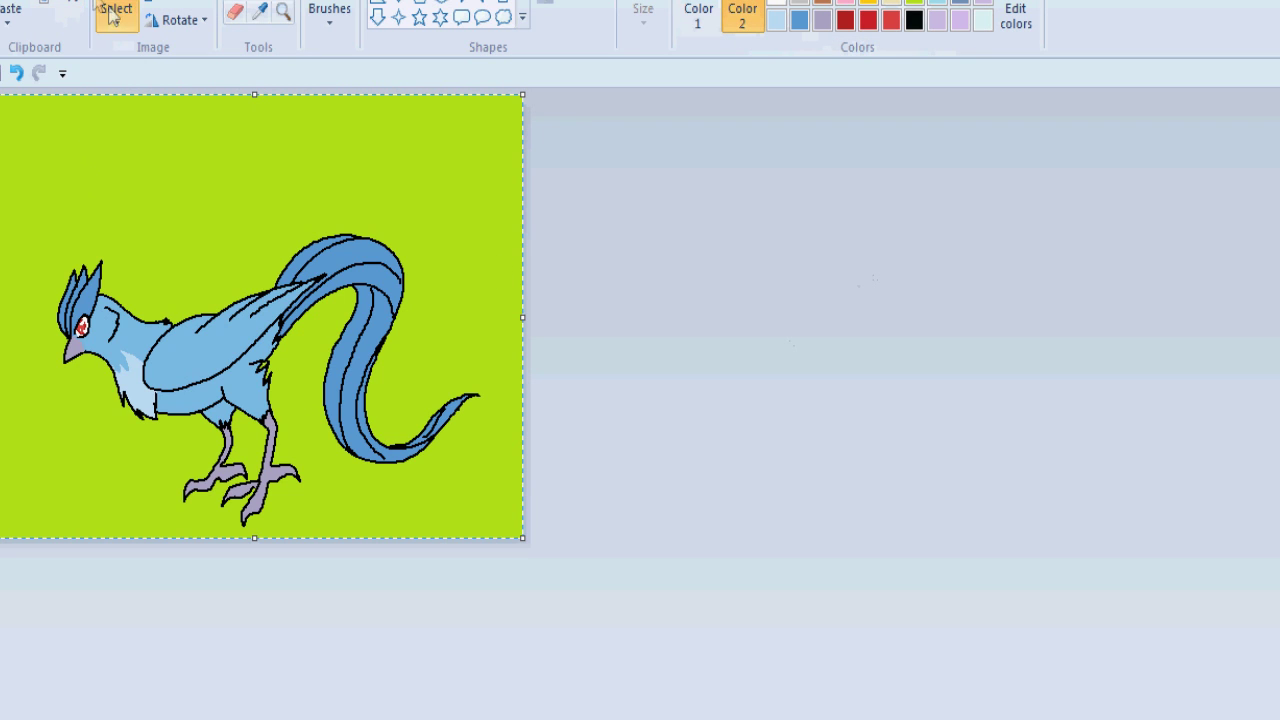
{"action": "key", "text": "ctrl+z"}
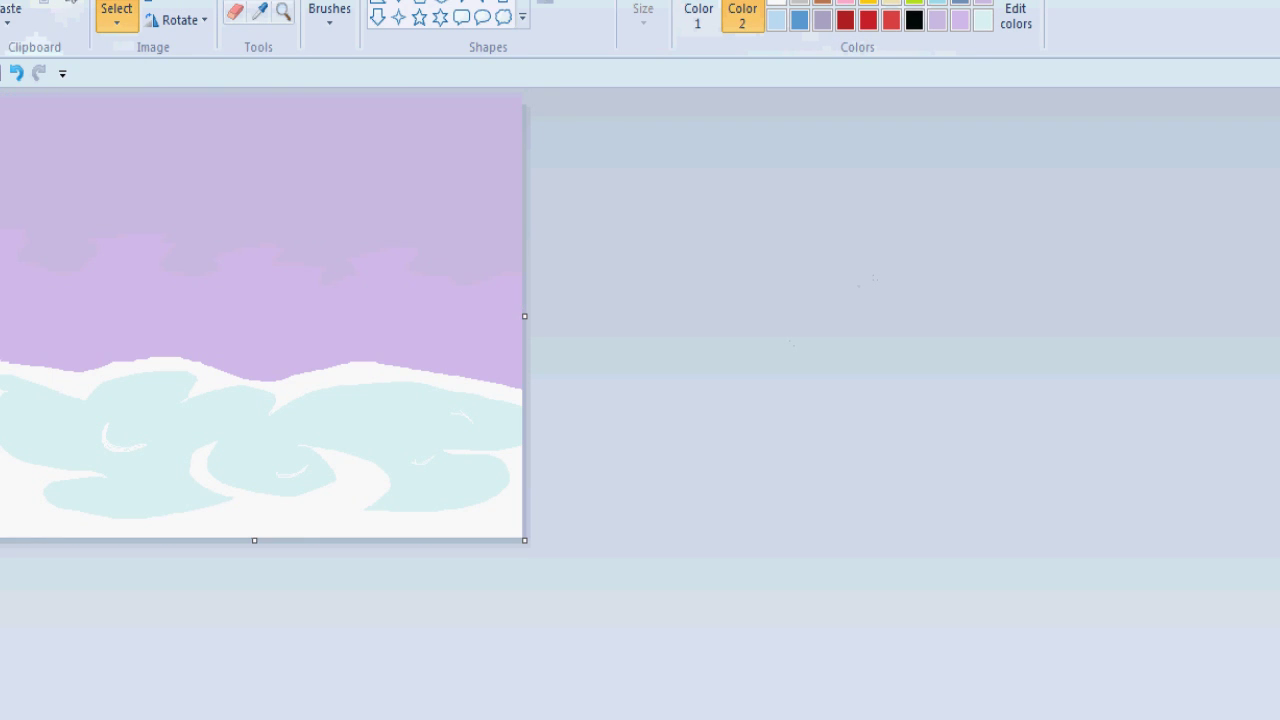
Try pasting the hop001 frame again with rectangular selection and selecting the entire image, and undo the paste
{"action": "left_click", "coordinate": [116, 32]}
{"action": "left_click", "coordinate": [60, 75]}
{"action": "left_click", "coordinate": [8, 8]}
{"action": "left_click", "coordinate": [116, 32]}
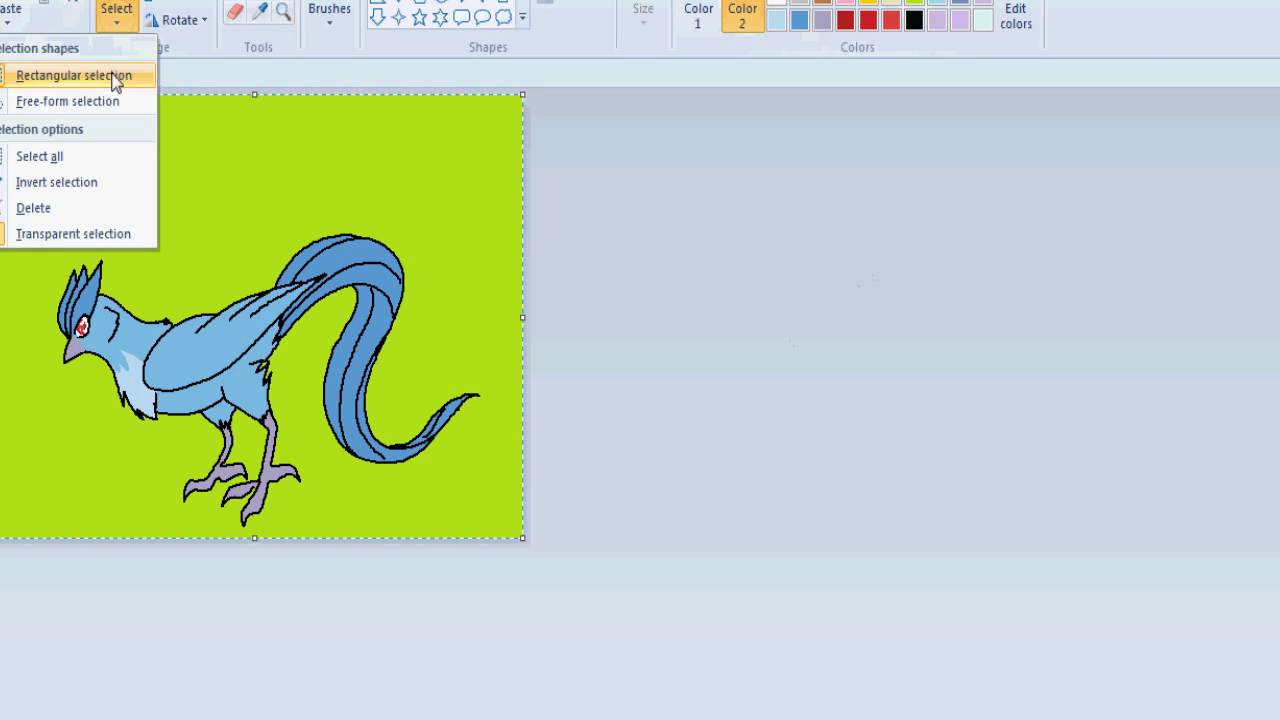
{"action": "left_click", "coordinate": [97, 150]}
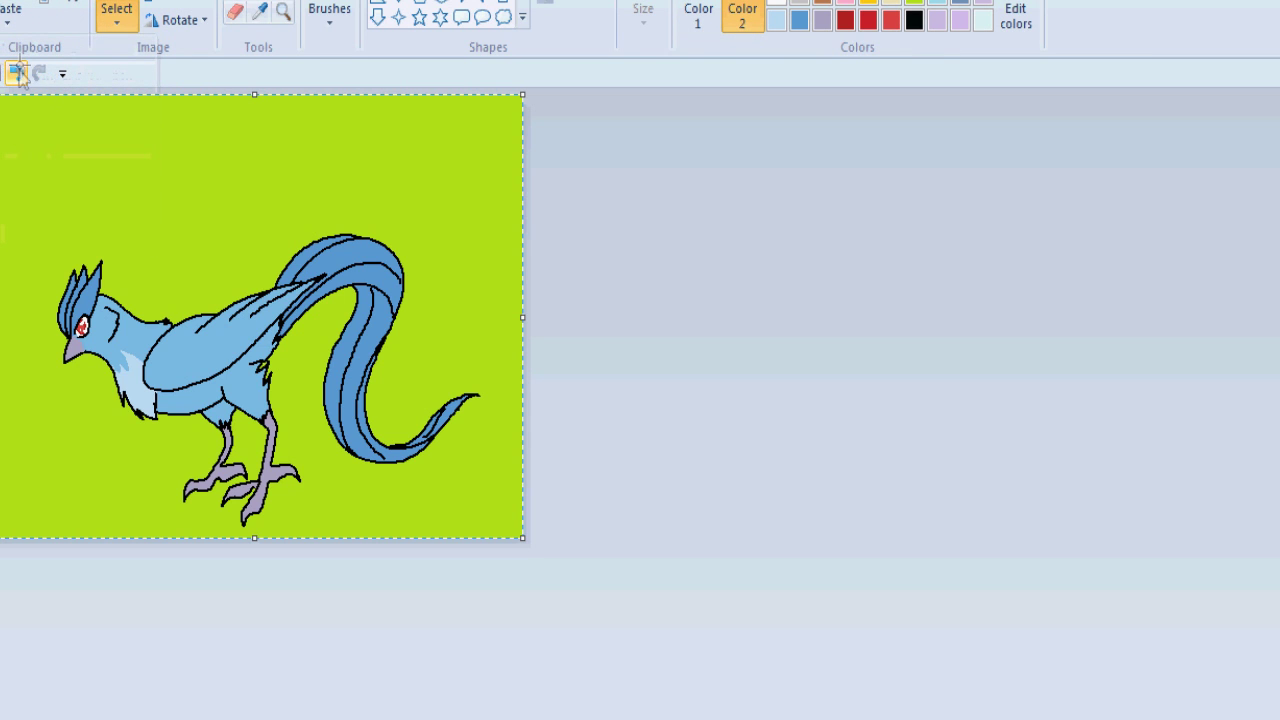
{"action": "left_click", "coordinate": [17, 71]}
Paste the hop001 frame from its file over the background, shifted slightly to the left
{"action": "left_click", "coordinate": [10, 22]}
{"action": "left_click", "coordinate": [29, 88]}
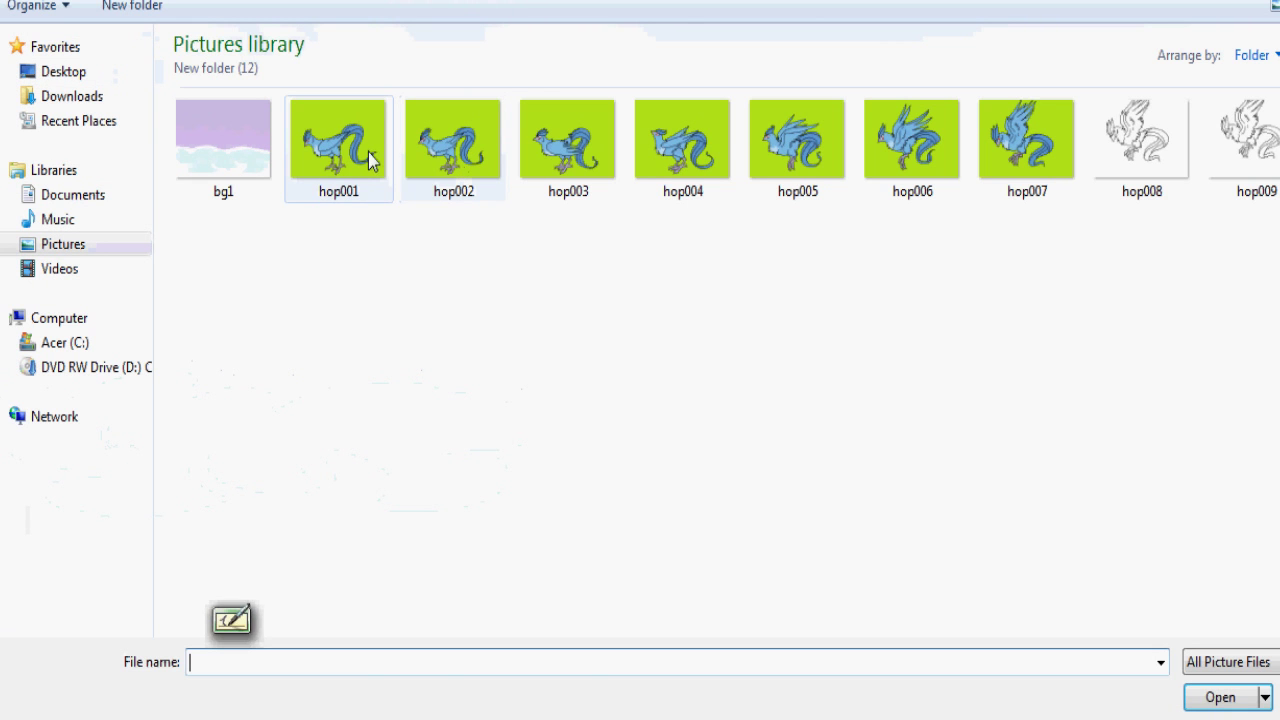
{"action": "left_click", "coordinate": [368, 152]}
{"action": "left_click", "coordinate": [1200, 695]}
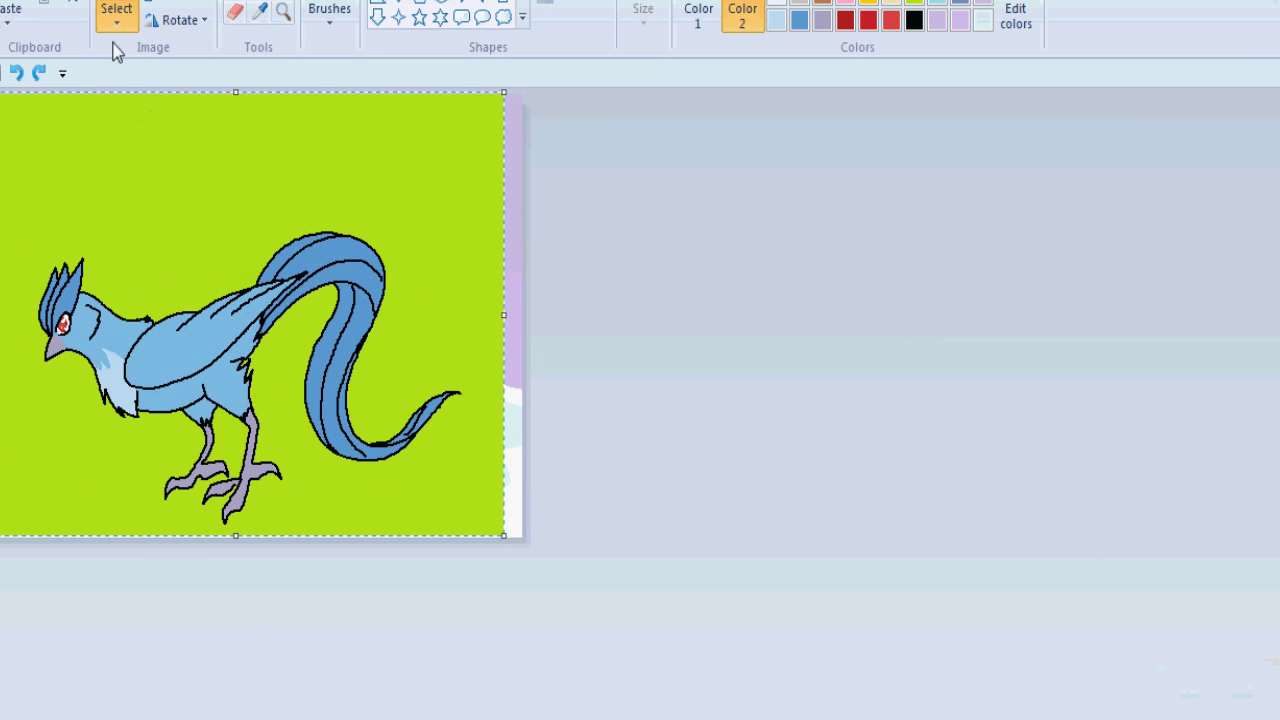
Make the pasted bird's lime-green backdrop transparent by selecting the whole image, undoing and redoing the paste, and deselect it
{"action": "left_click", "coordinate": [116, 24]}
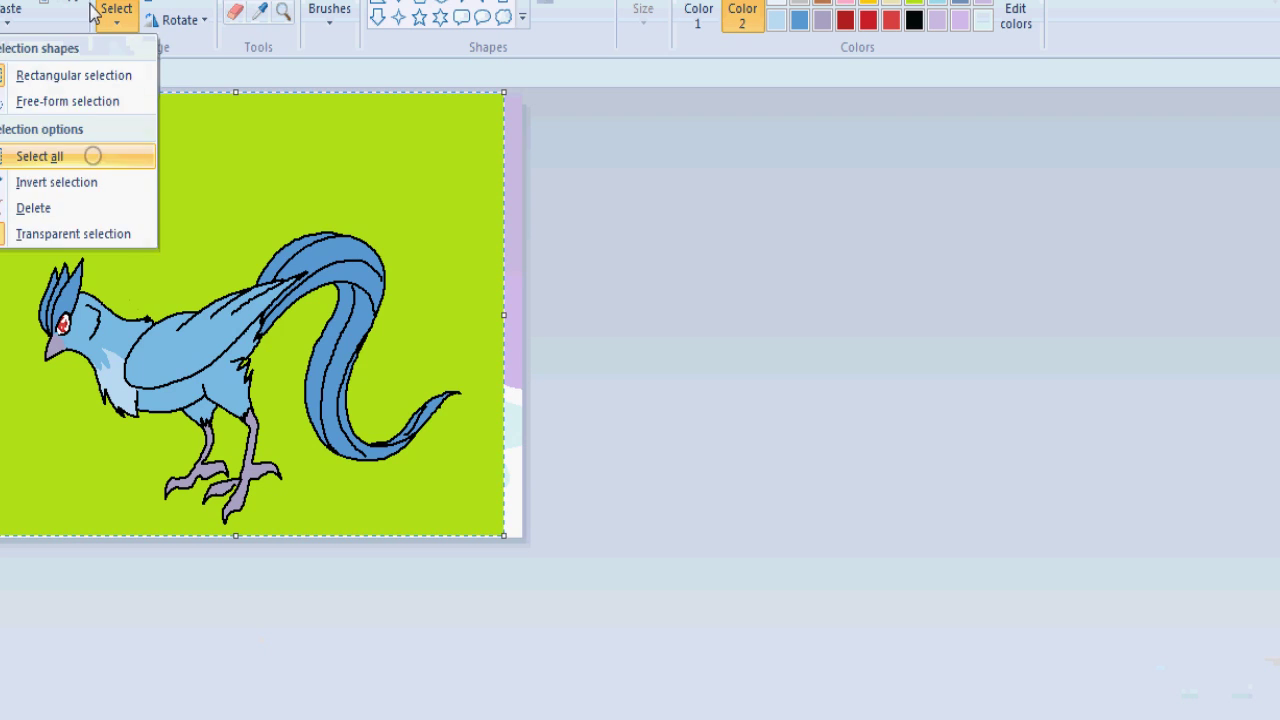
{"action": "left_click", "coordinate": [94, 156]}
{"action": "key", "text": "Delete"}
{"action": "left_click", "coordinate": [16, 76]}
{"action": "left_click", "coordinate": [16, 76]}
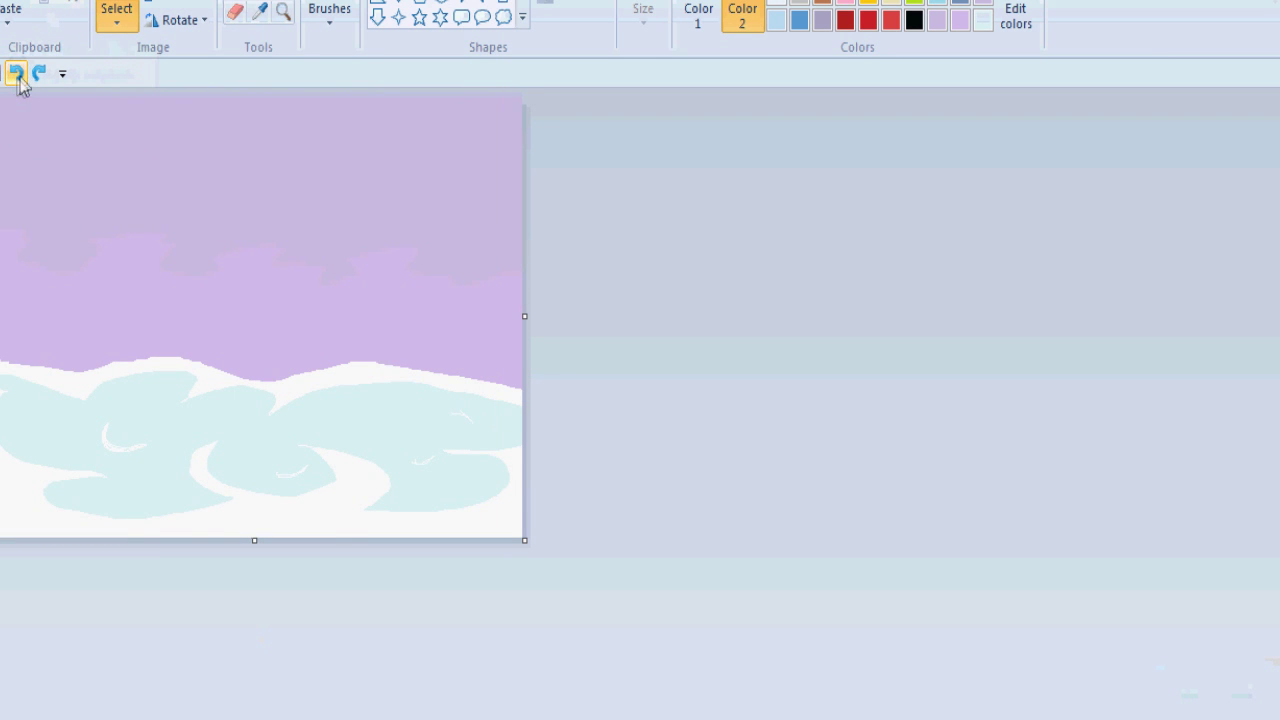
{"action": "left_click", "coordinate": [38, 73]}
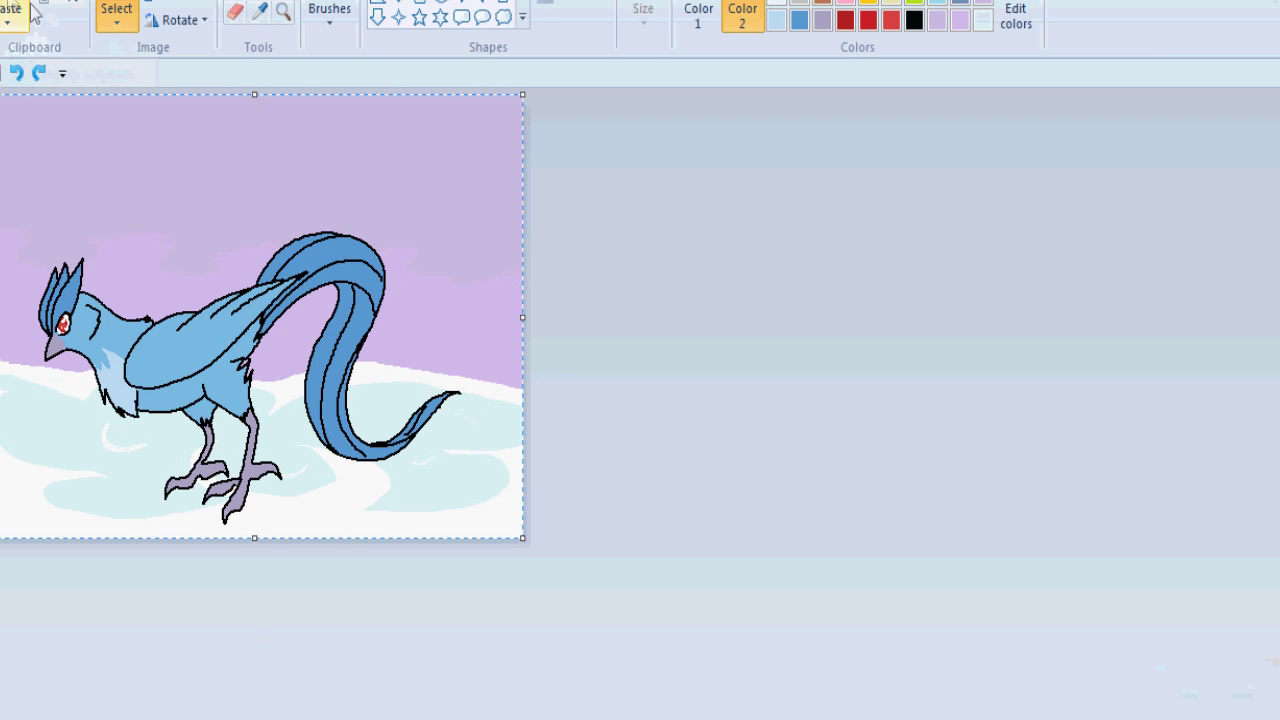
{"action": "left_click", "coordinate": [726, 380]}
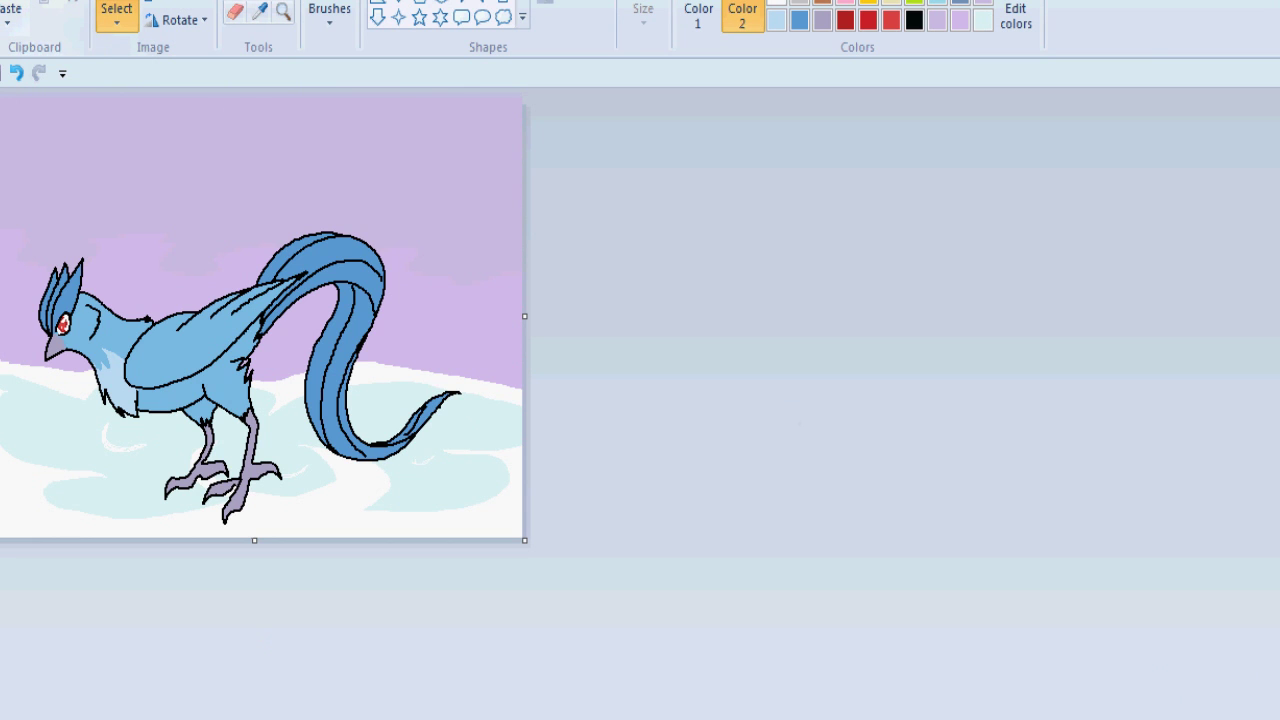
Save the composited first frame as a PNG named hop001, replacing the existing file
{"action": "left_click", "coordinate": [15, 8]}
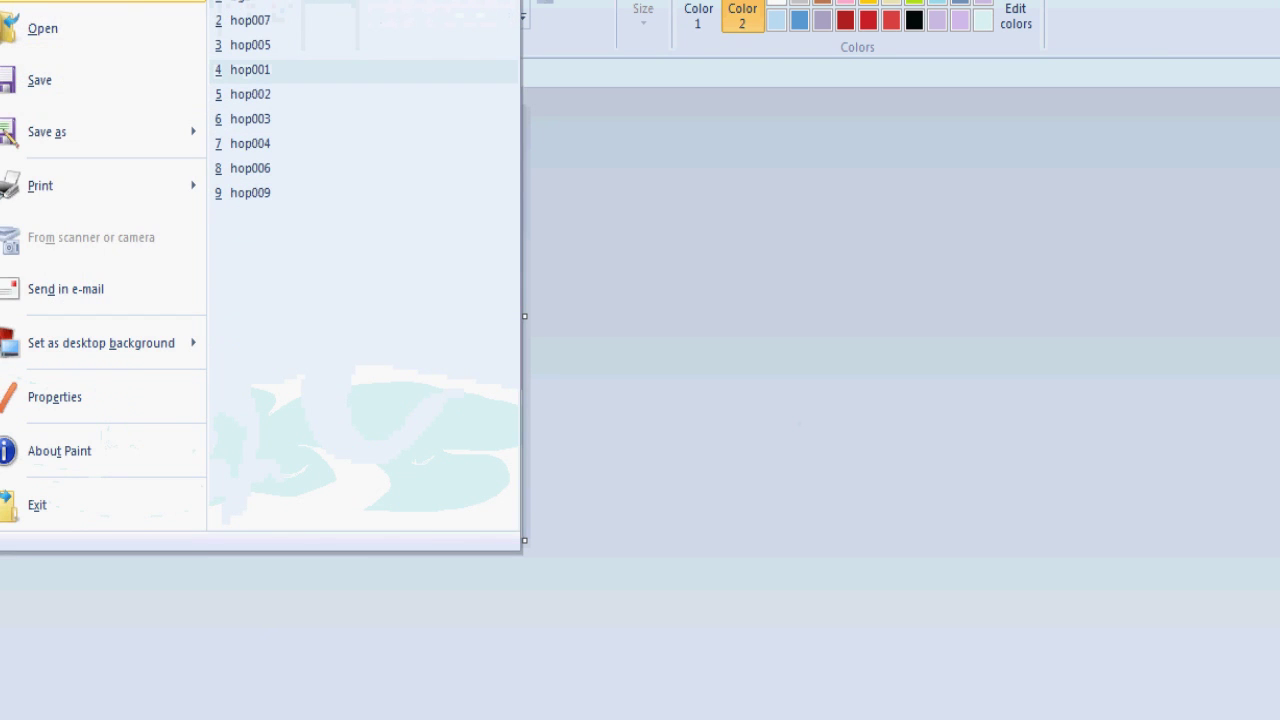
{"action": "left_click", "coordinate": [57, 131]}
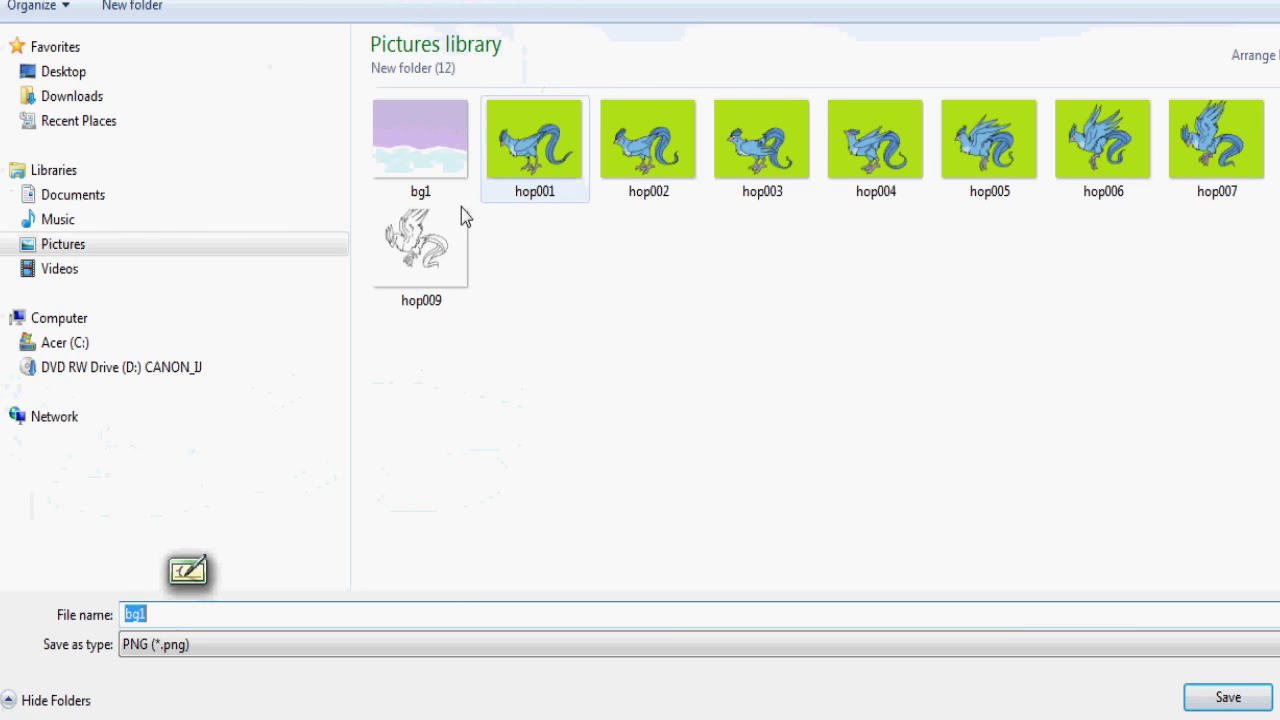
{"action": "type", "text": "hop"}
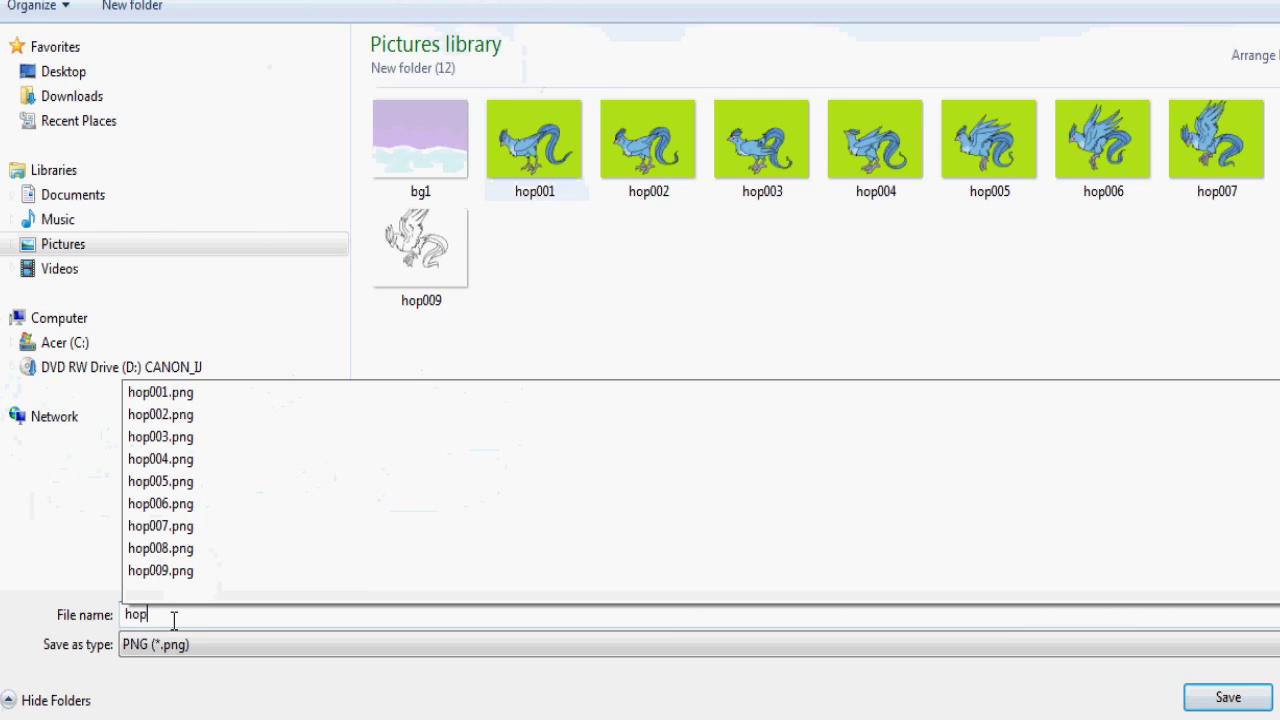
{"action": "type", "text": "001"}
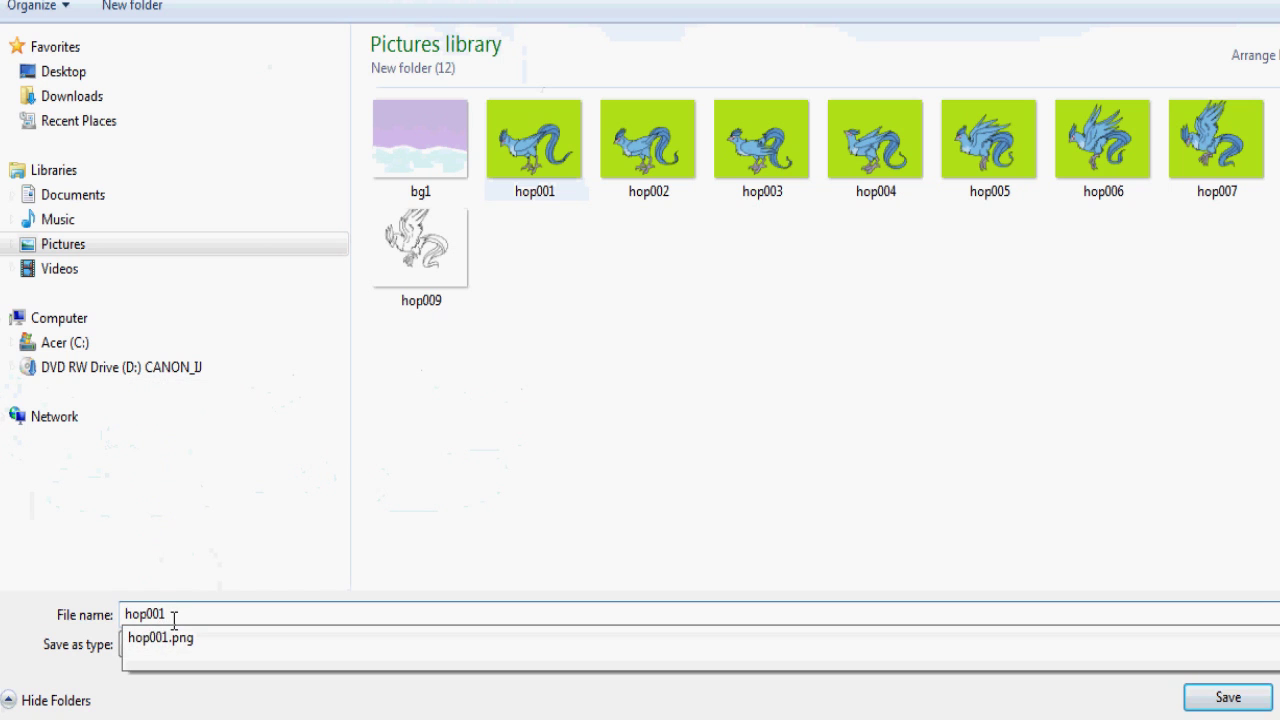
{"action": "left_click", "coordinate": [1205, 698]}
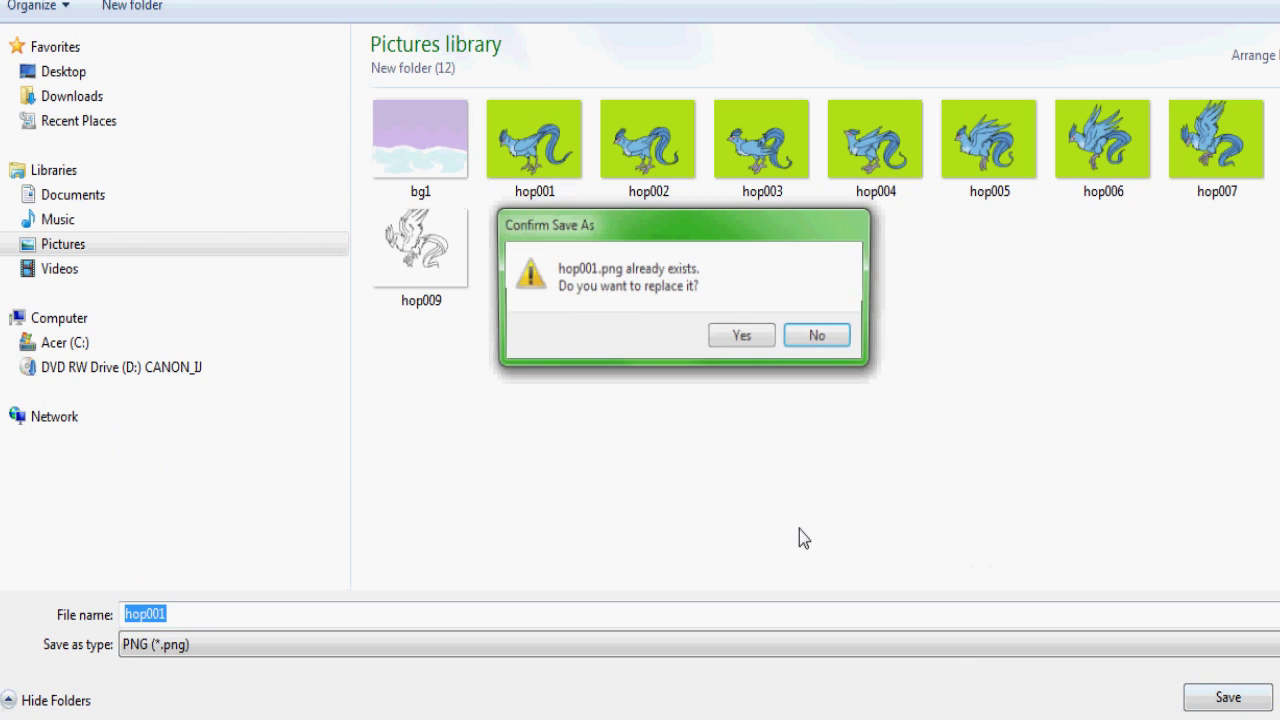
{"action": "left_click", "coordinate": [741, 337]}
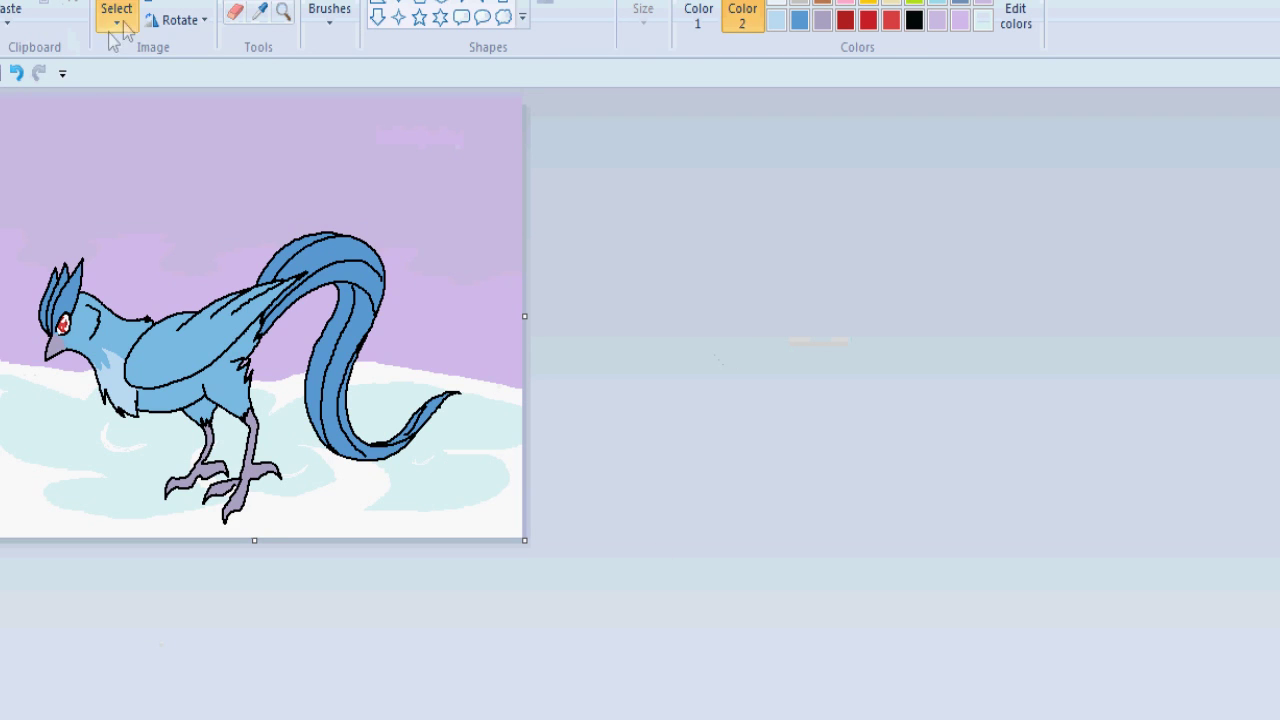
Undo the pasted hop001 bird, select the whole background, and paste the hop002 frame from its file with a transparent backdrop
{"action": "left_click", "coordinate": [16, 72]}
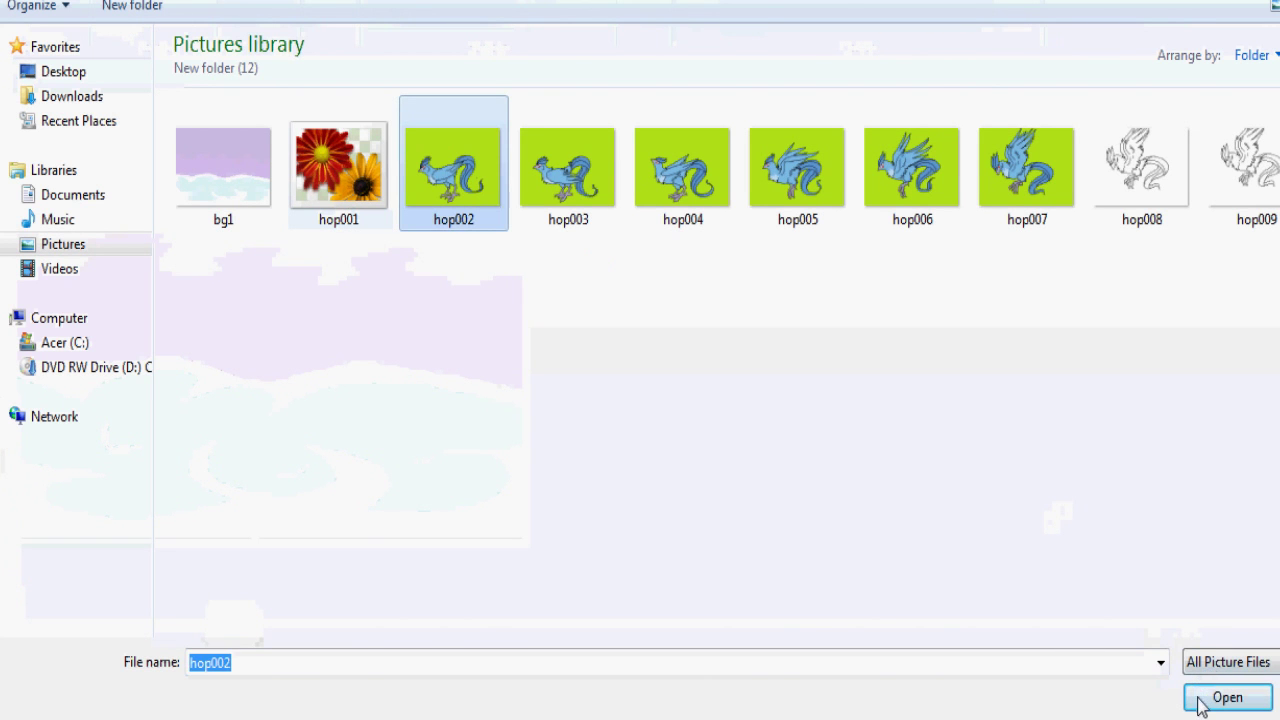
{"action": "left_click", "coordinate": [1202, 697]}
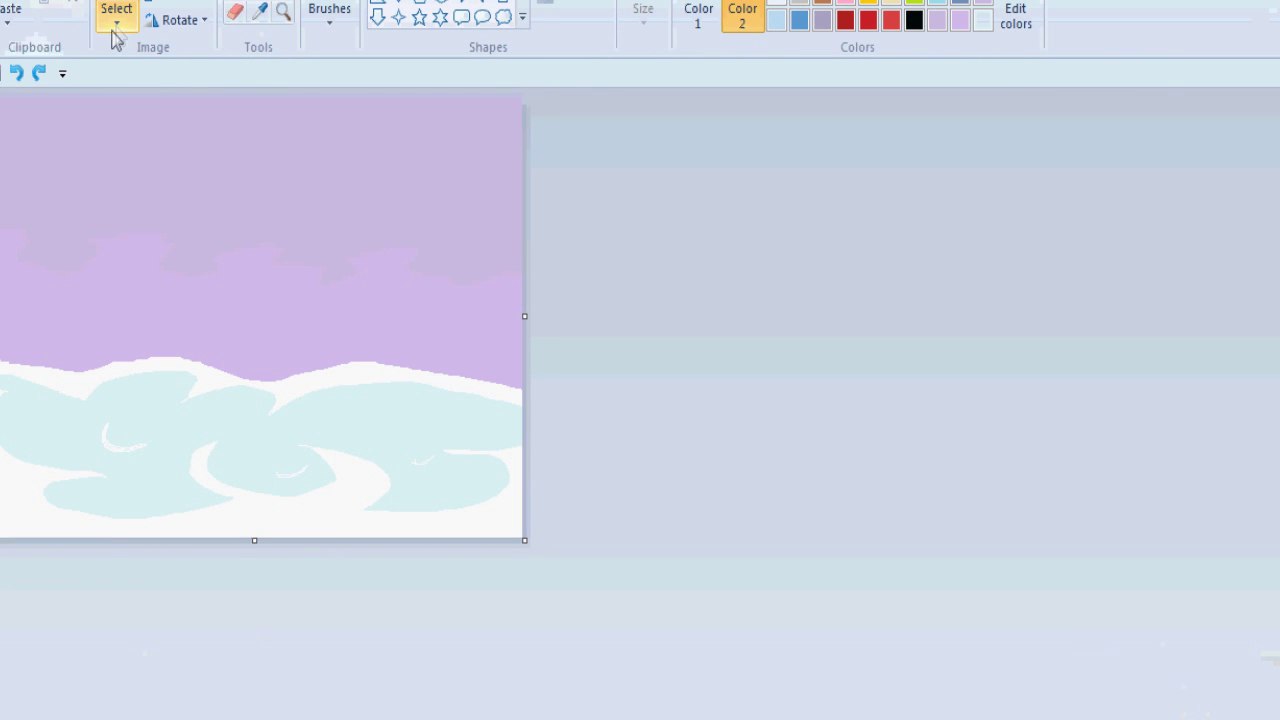
{"action": "left_click", "coordinate": [116, 20]}
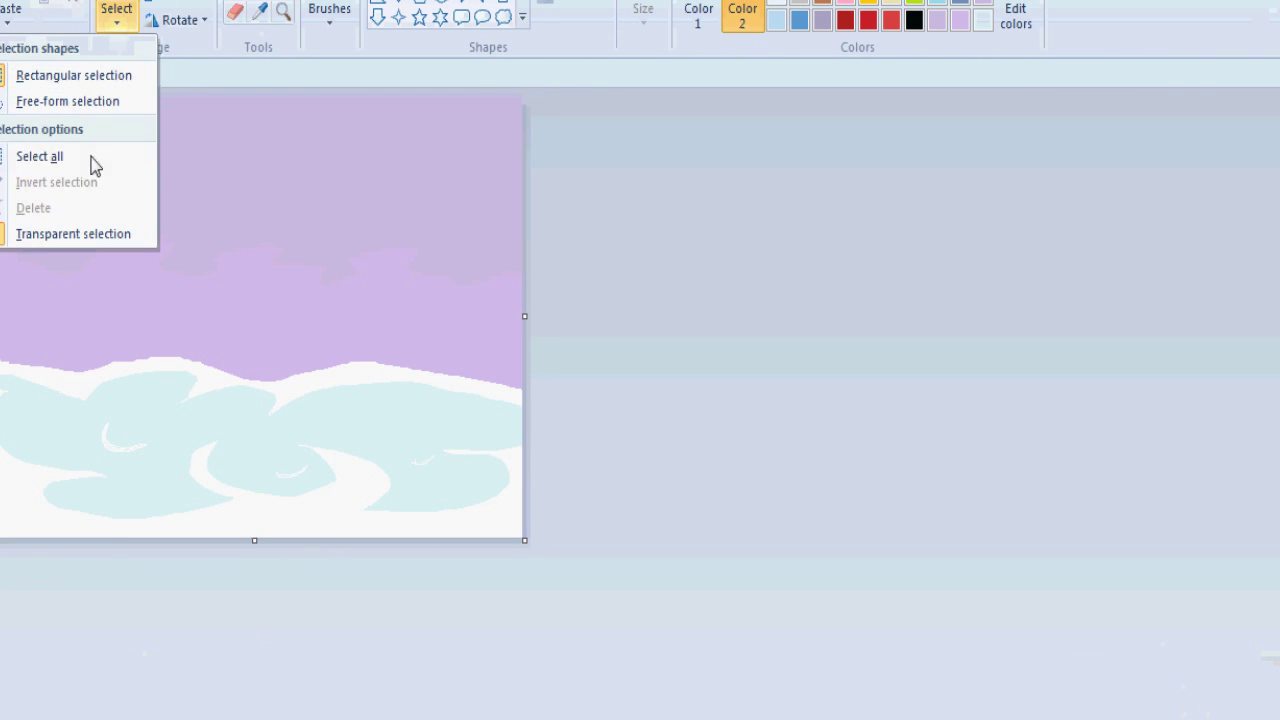
{"action": "left_click", "coordinate": [80, 165]}
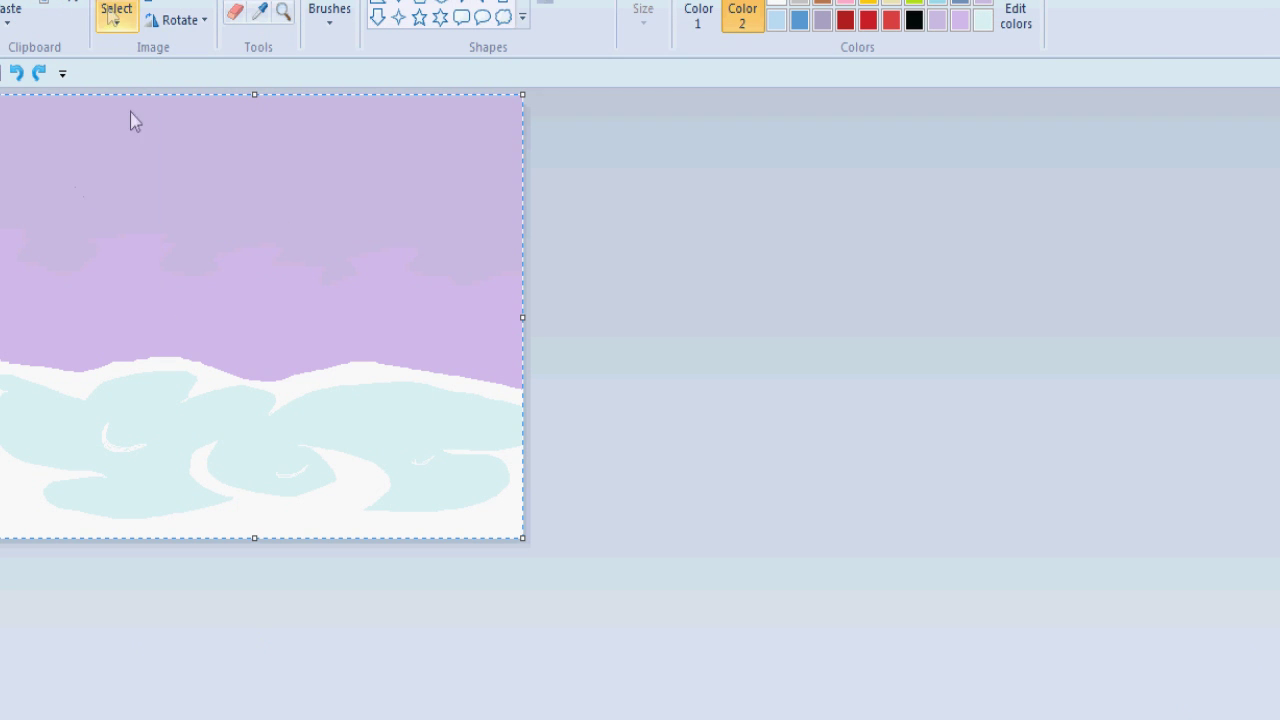
{"action": "left_click", "coordinate": [10, 12]}
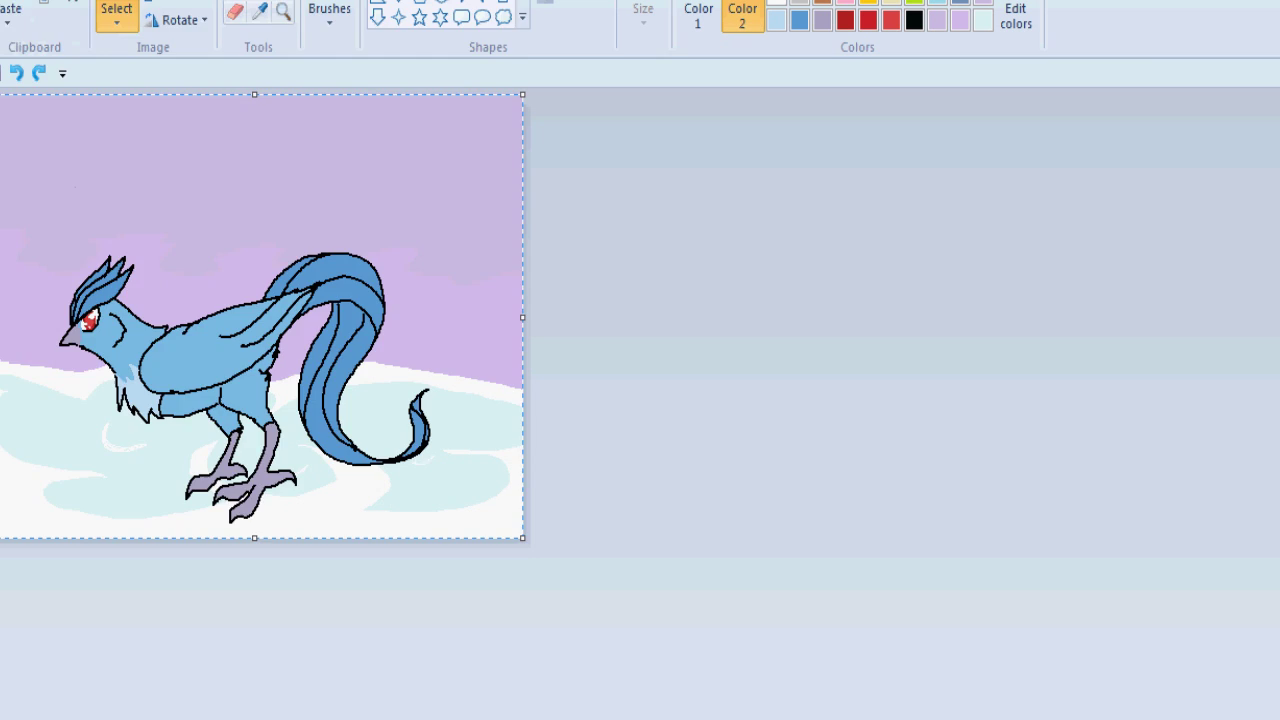
Save the composited second frame as a PNG named hop002, replacing the existing file
{"action": "left_click", "coordinate": [12, 5]}
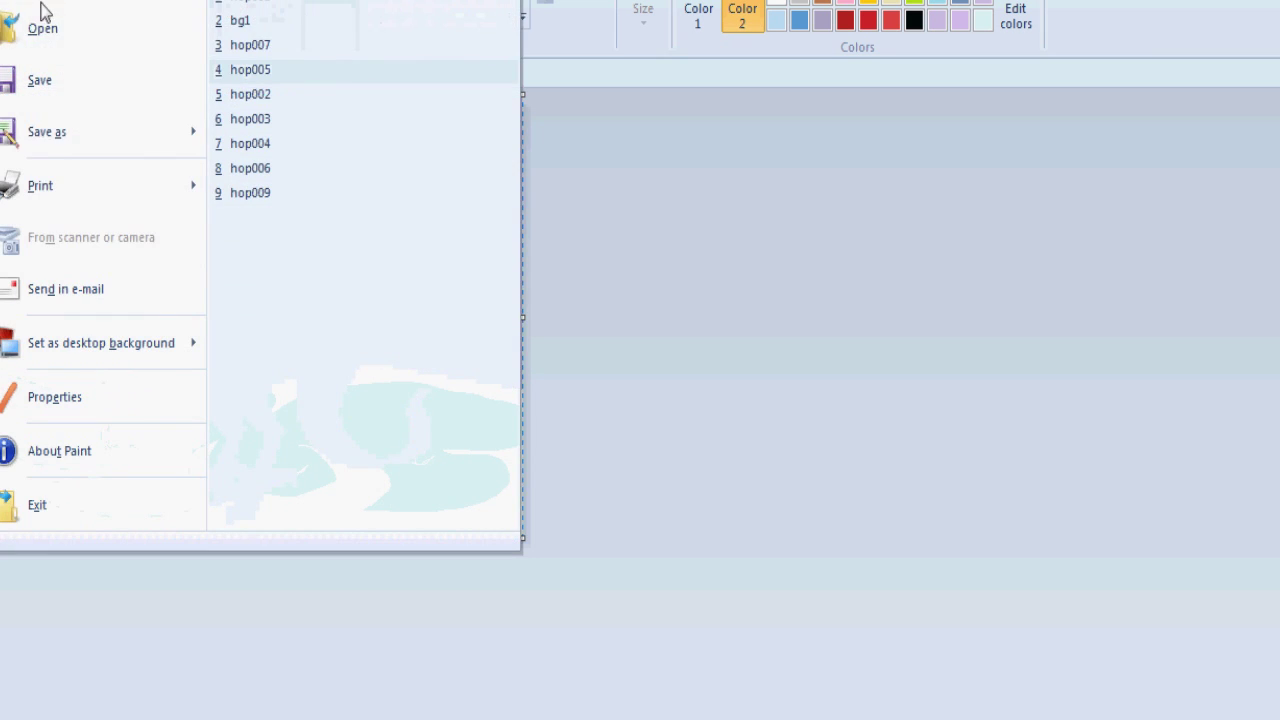
{"action": "left_click", "coordinate": [62, 145]}
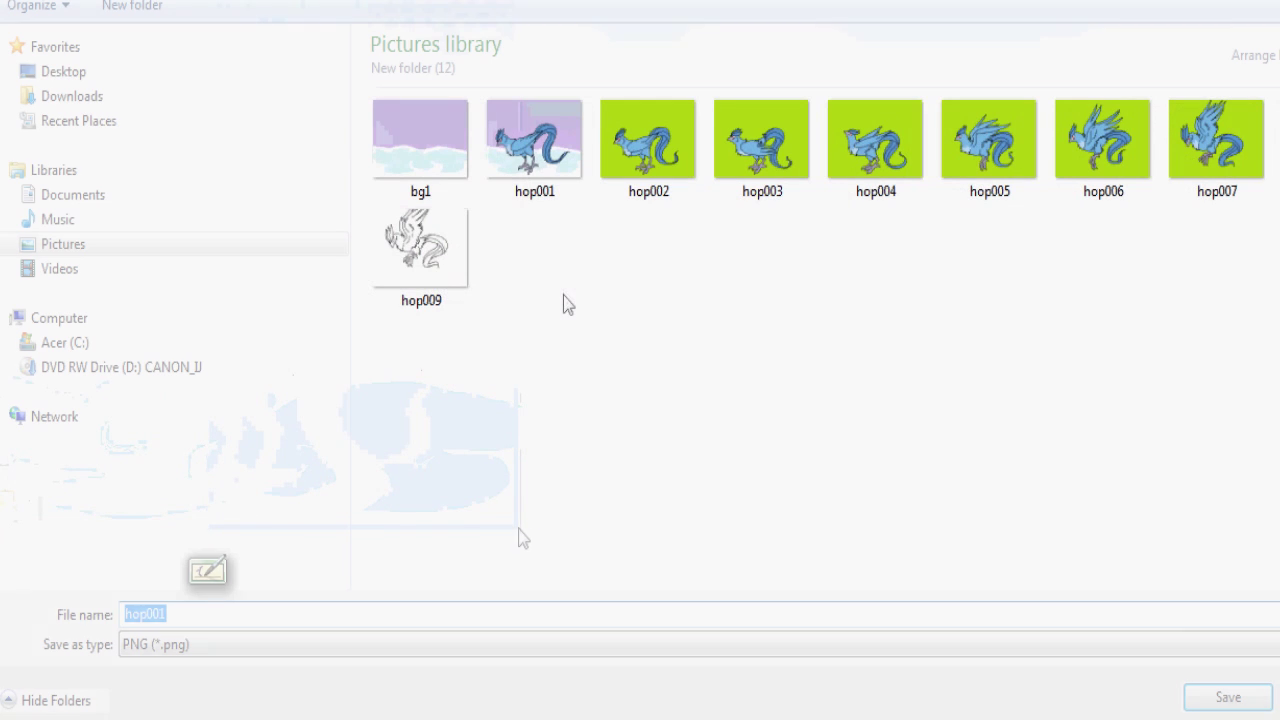
{"action": "left_click", "coordinate": [229, 615]}
{"action": "key", "text": "BackSpace"}
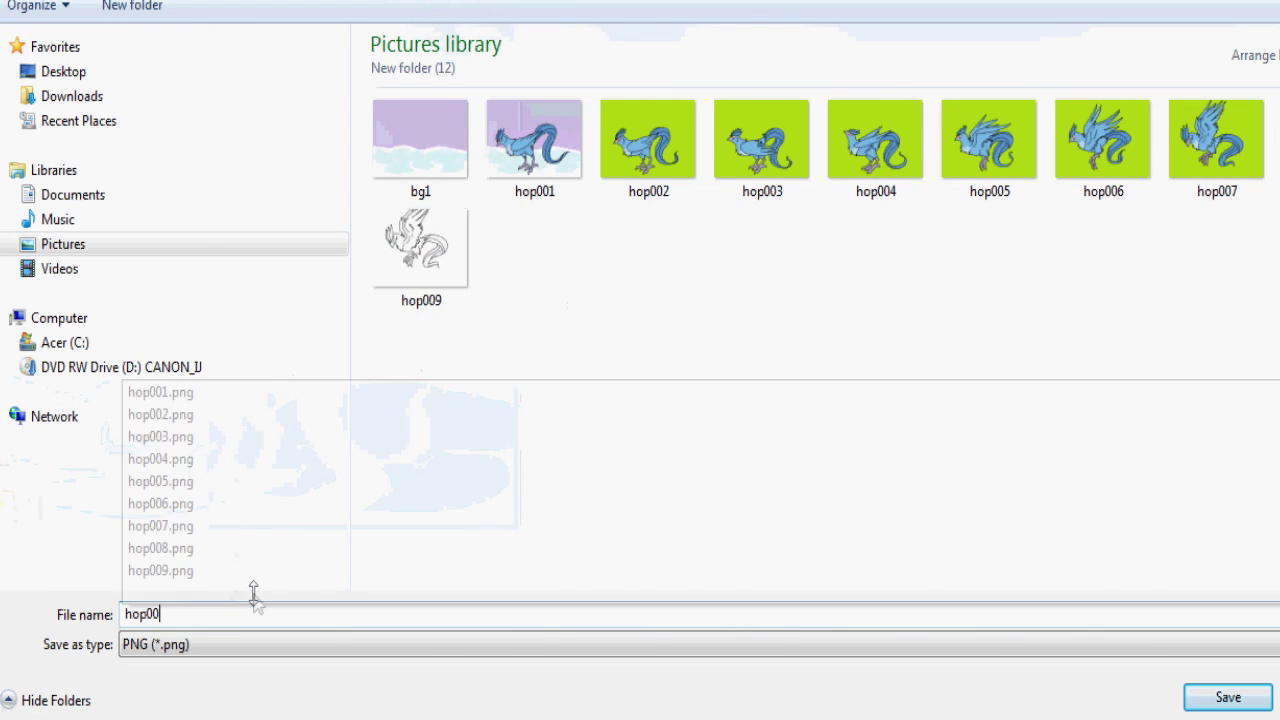
{"action": "type", "text": "2"}
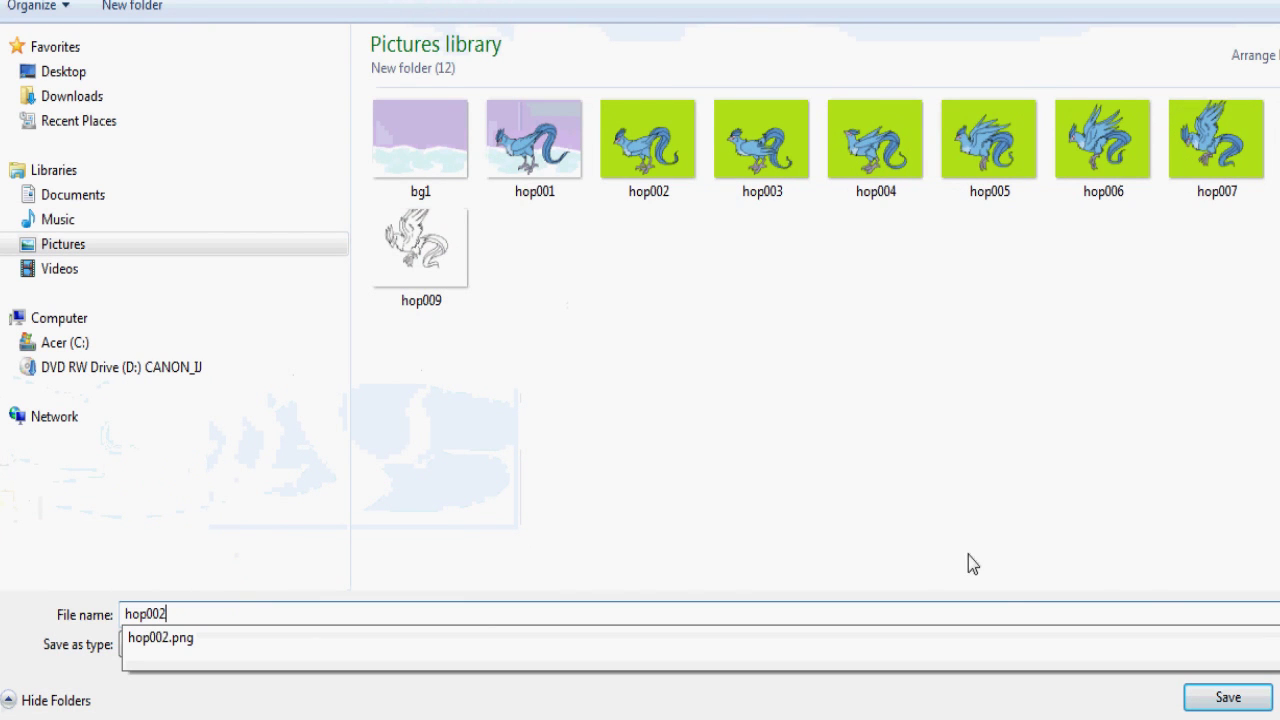
{"action": "left_click", "coordinate": [1208, 704]}
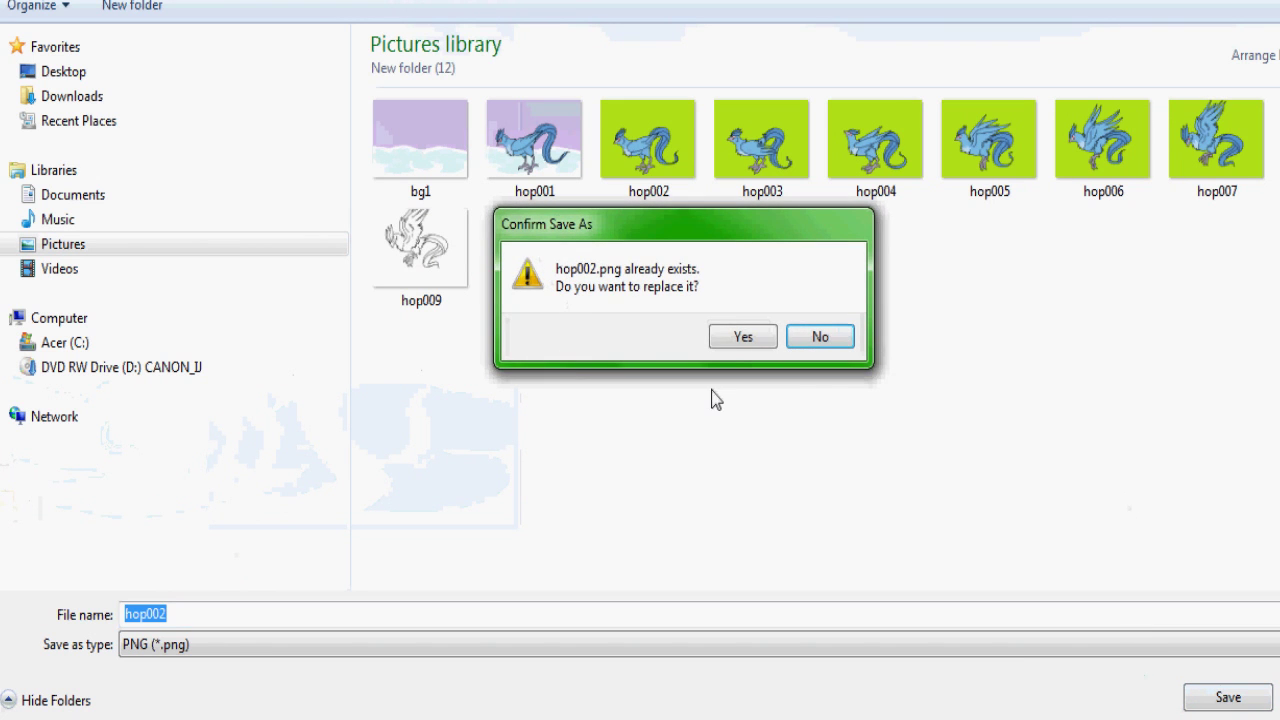
{"action": "left_click", "coordinate": [741, 338]}
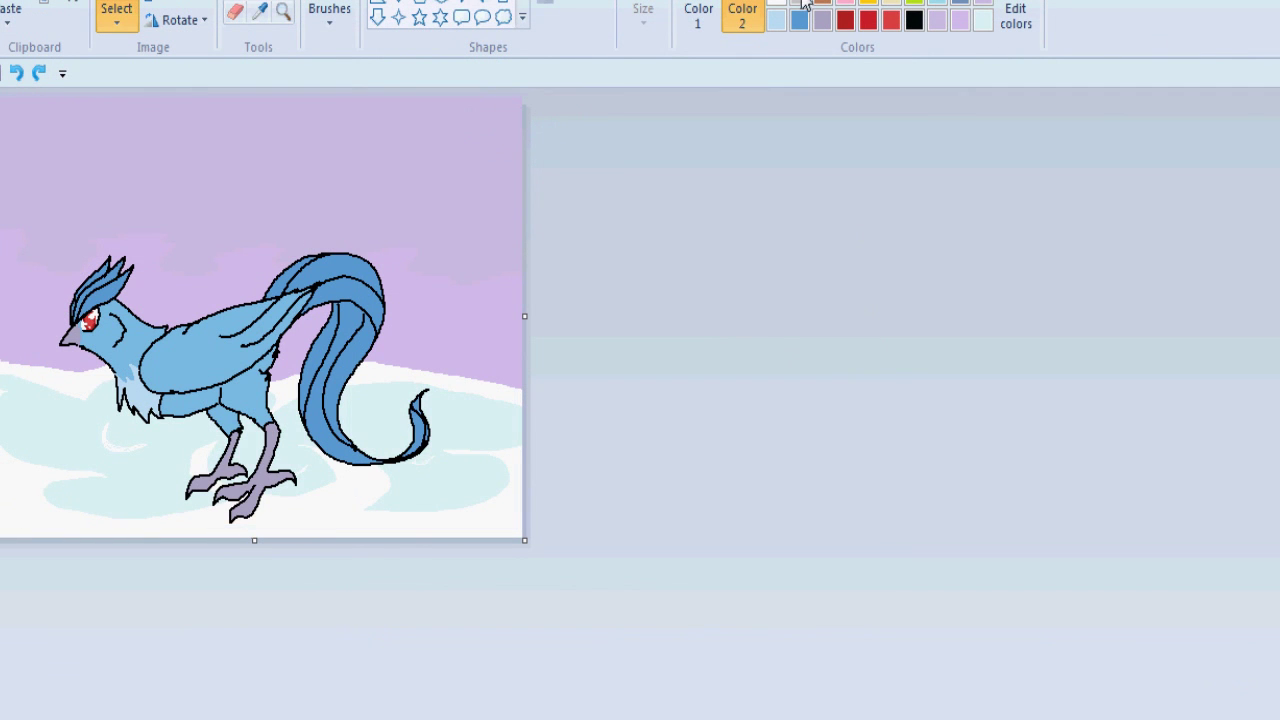
{"action": "left_click", "coordinate": [116, 15]}
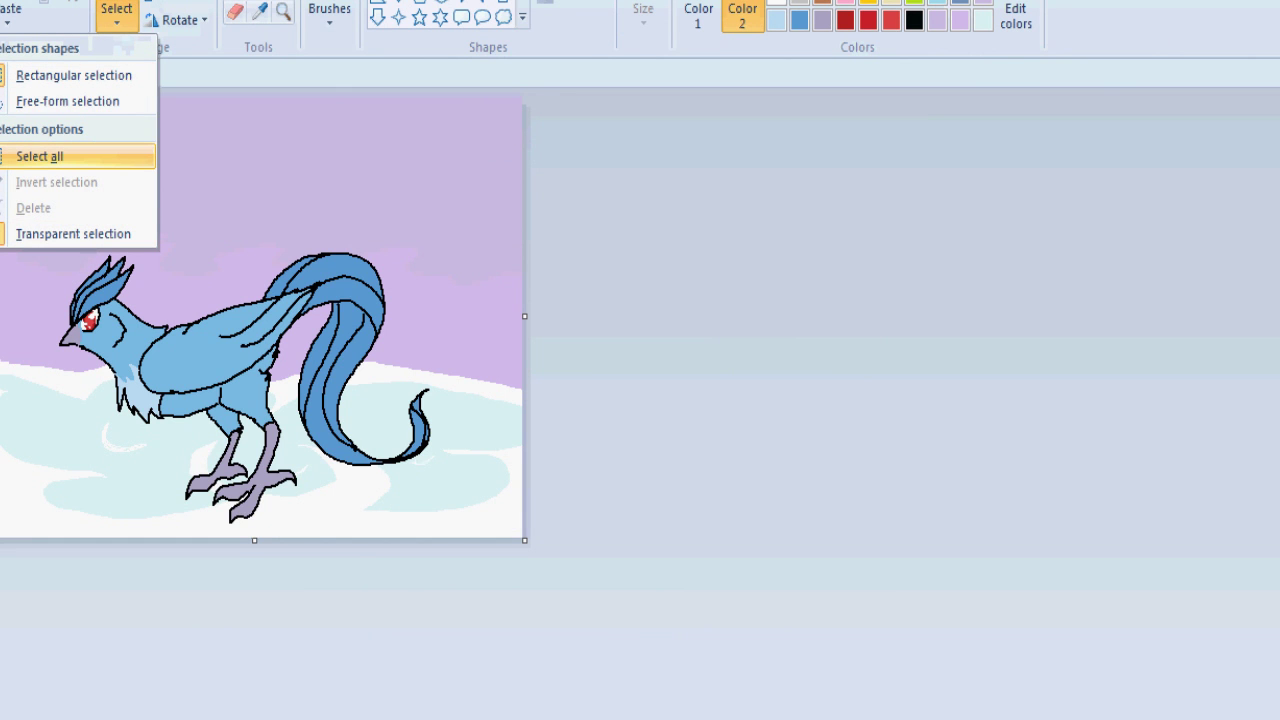
{"action": "left_click", "coordinate": [1097, 19]}
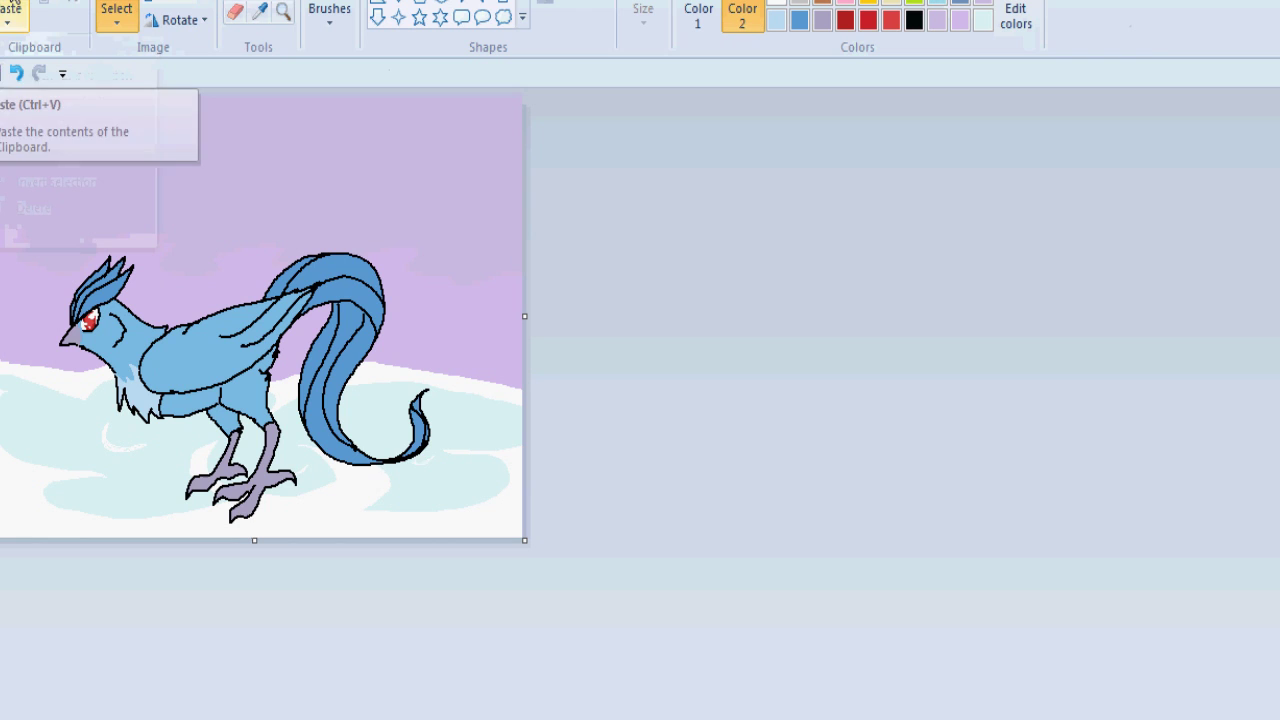
{"action": "key", "text": "alt+f"}
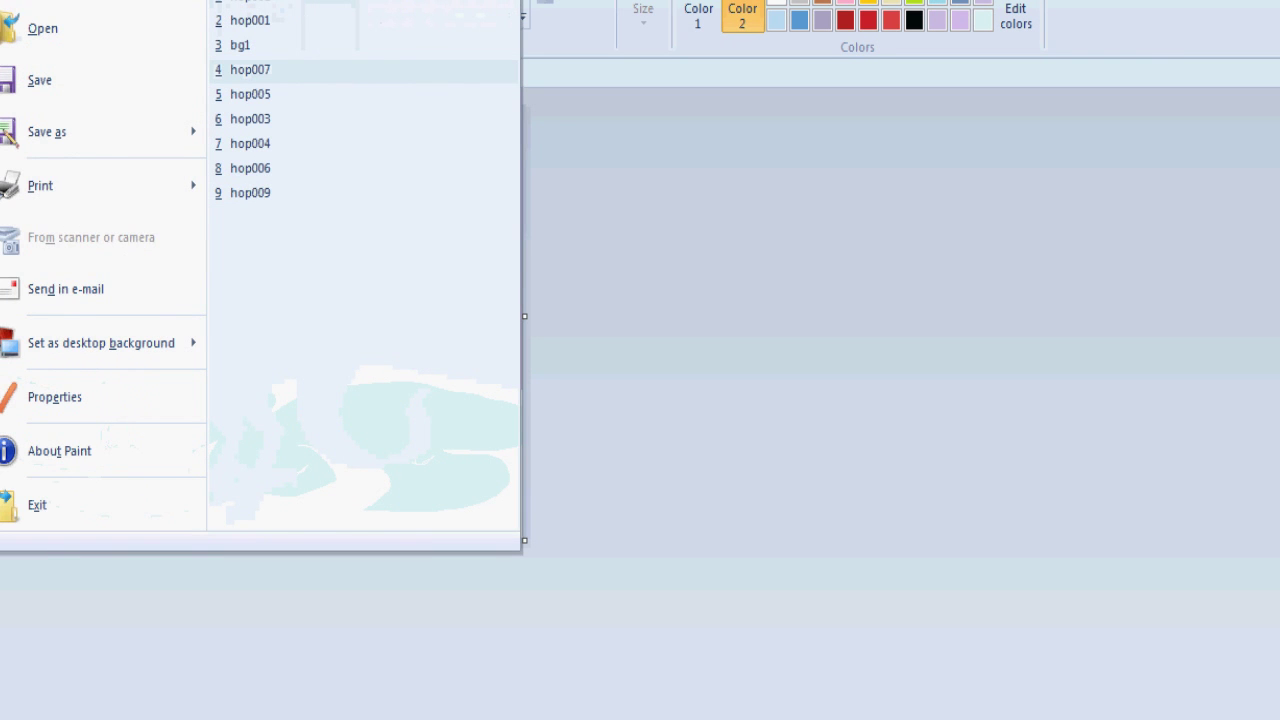
{"action": "left_click", "coordinate": [646, 203]}
Undo the pasted hop002 bird, select the whole background, and paste the hop003 frame from its file with a transparent backdrop
{"action": "left_click", "coordinate": [22, 68]}
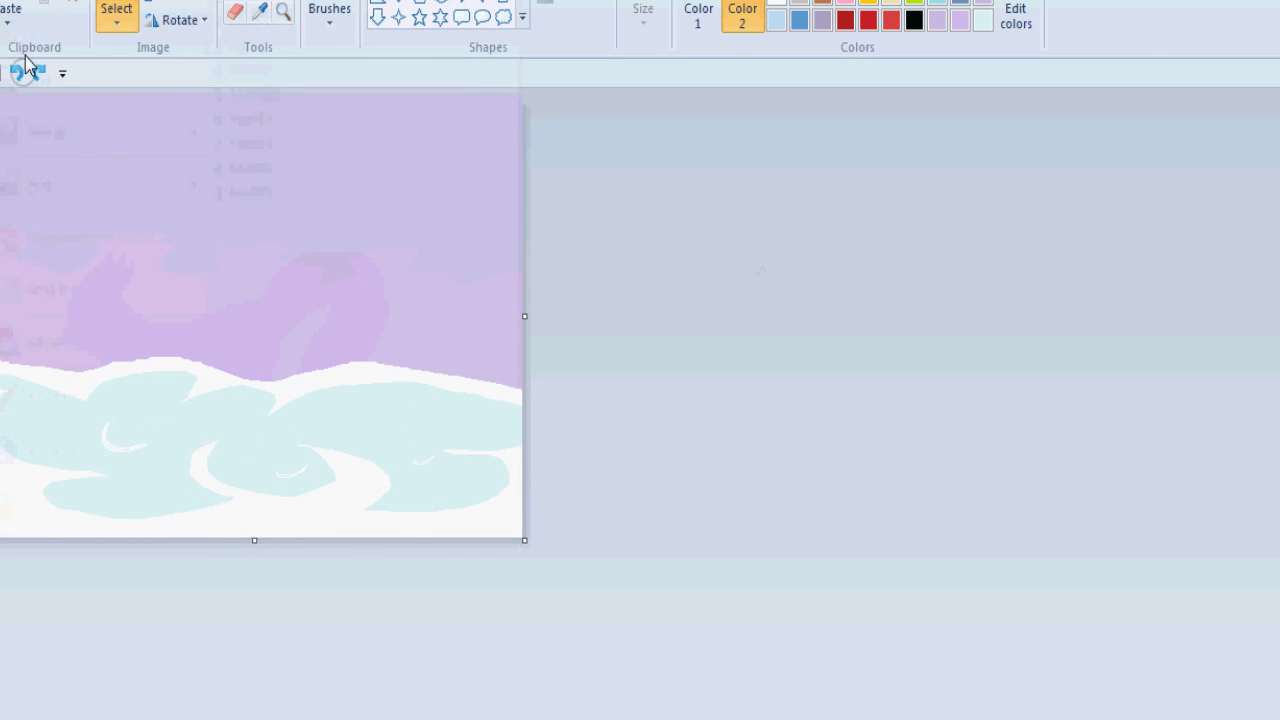
{"action": "left_click", "coordinate": [10, 25]}
{"action": "left_click", "coordinate": [49, 73]}
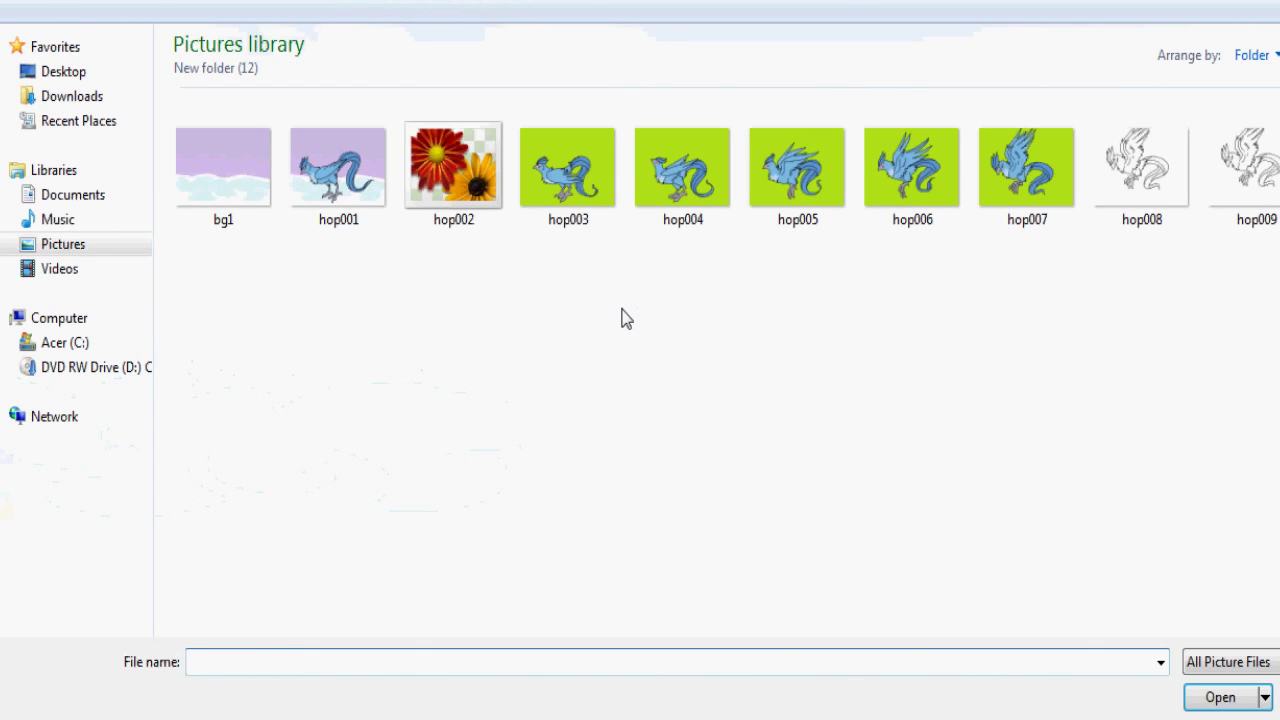
{"action": "left_click", "coordinate": [568, 168]}
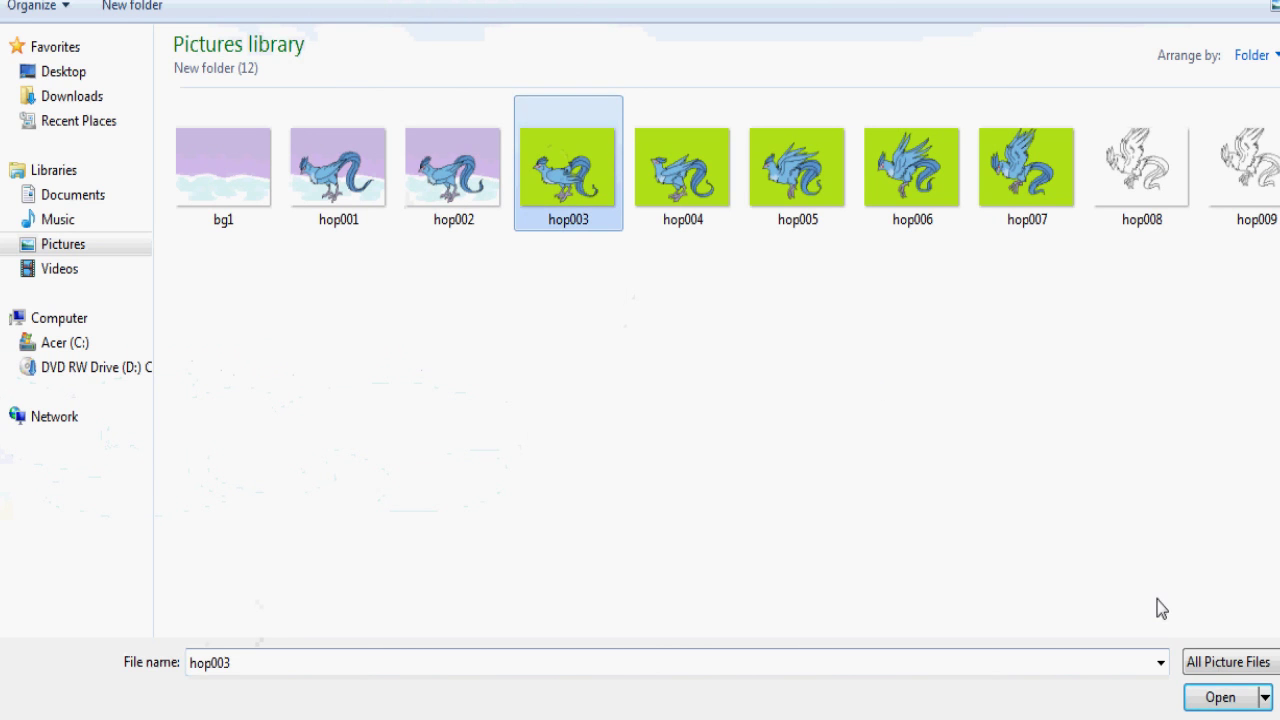
{"action": "left_click", "coordinate": [1215, 697]}
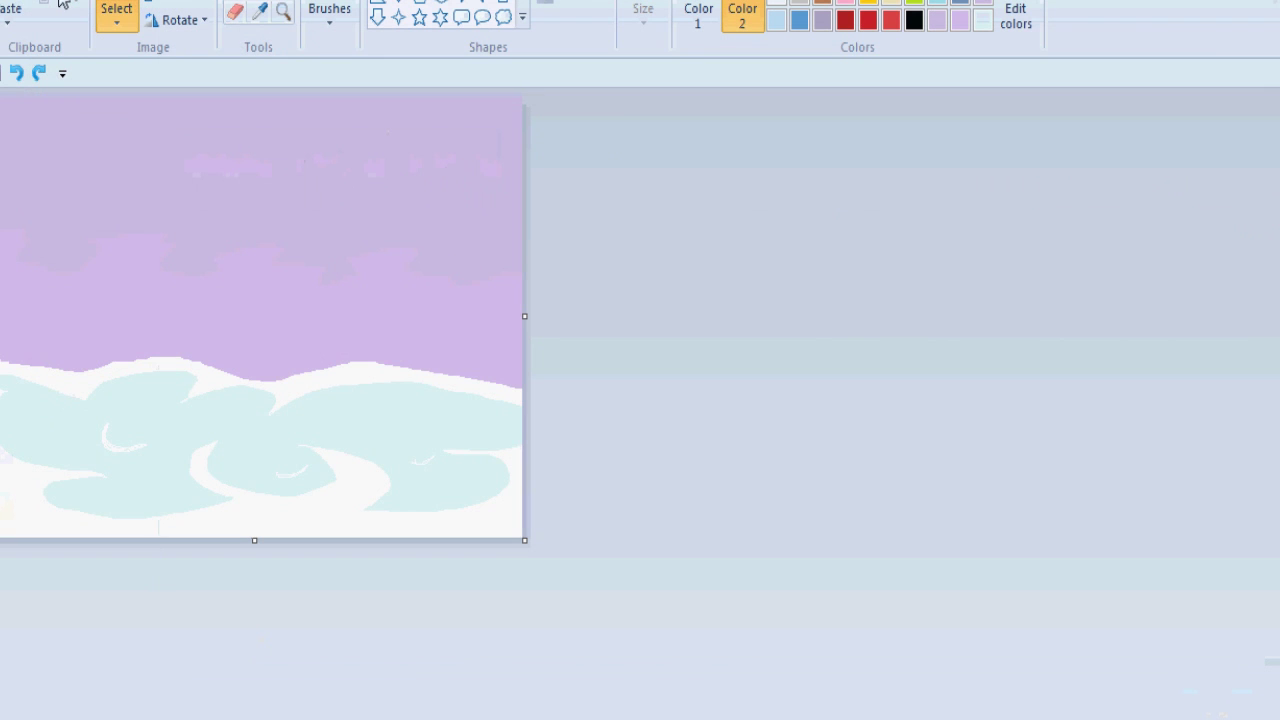
{"action": "left_click", "coordinate": [114, 17]}
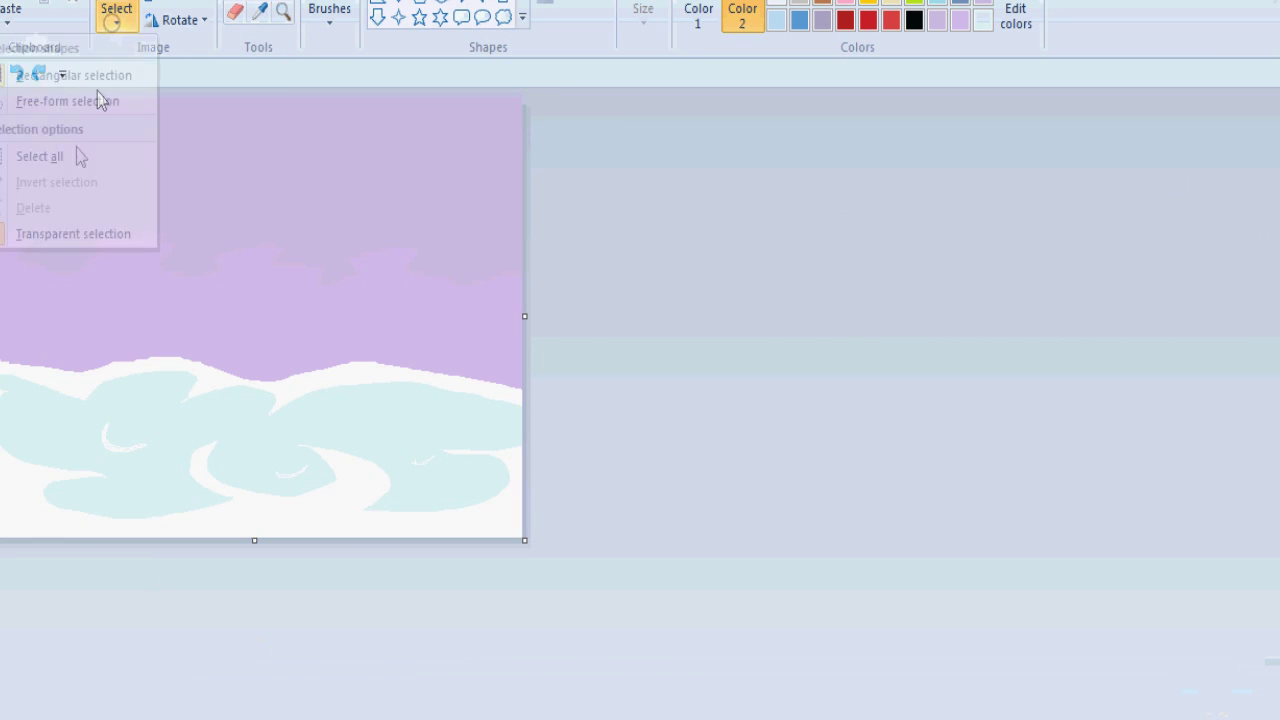
{"action": "left_click", "coordinate": [72, 155]}
{"action": "left_click", "coordinate": [18, 6]}
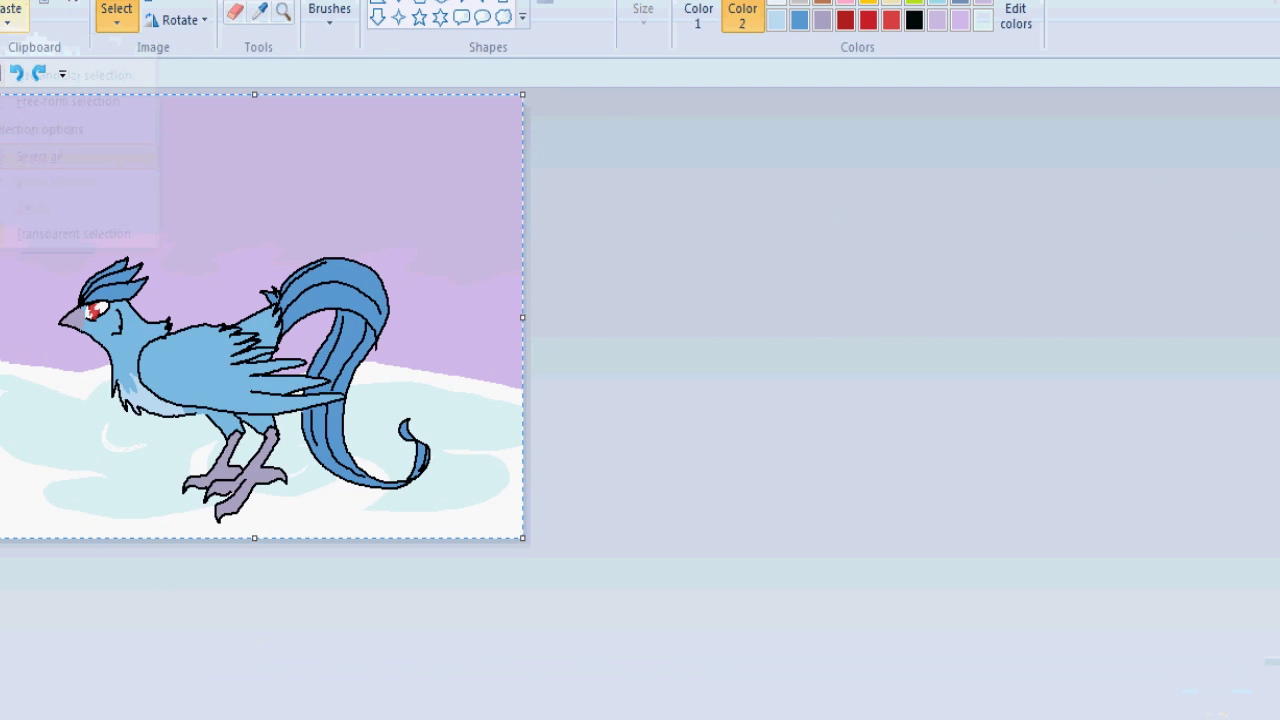
Save the composited third frame as a PNG named hop003, replacing the existing file
{"action": "left_click", "coordinate": [10, 2]}
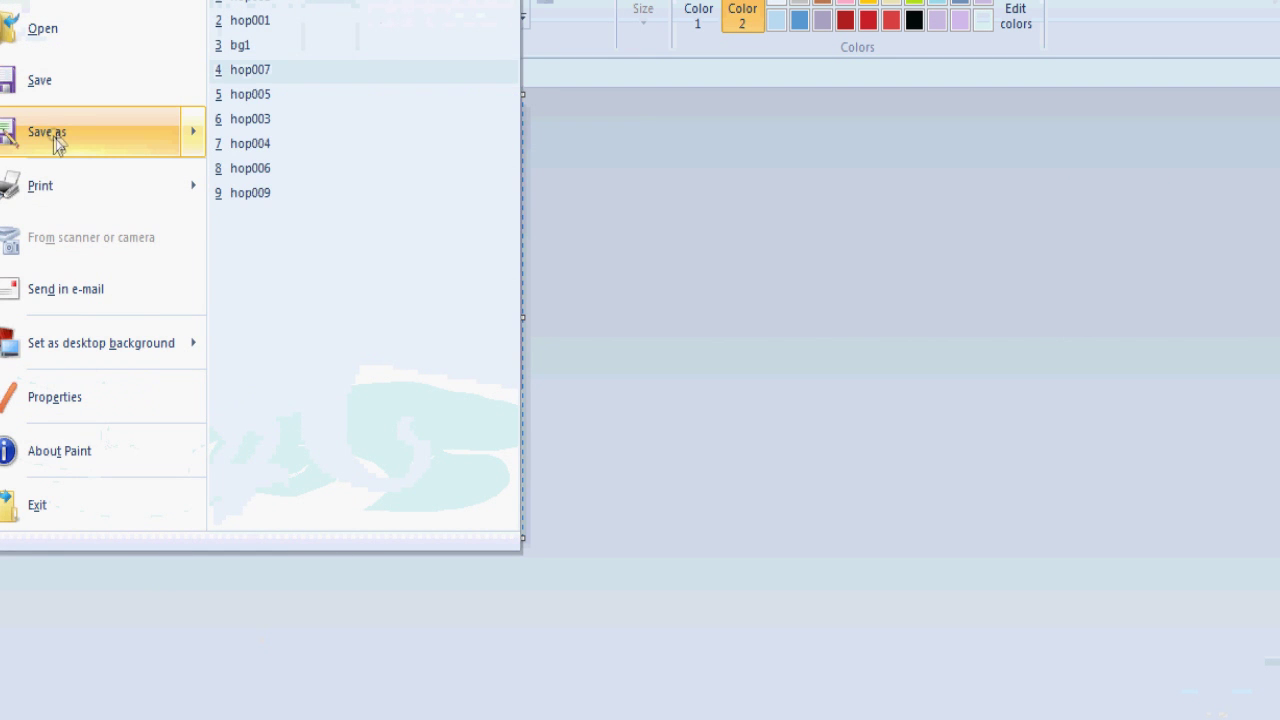
{"action": "left_click", "coordinate": [55, 135]}
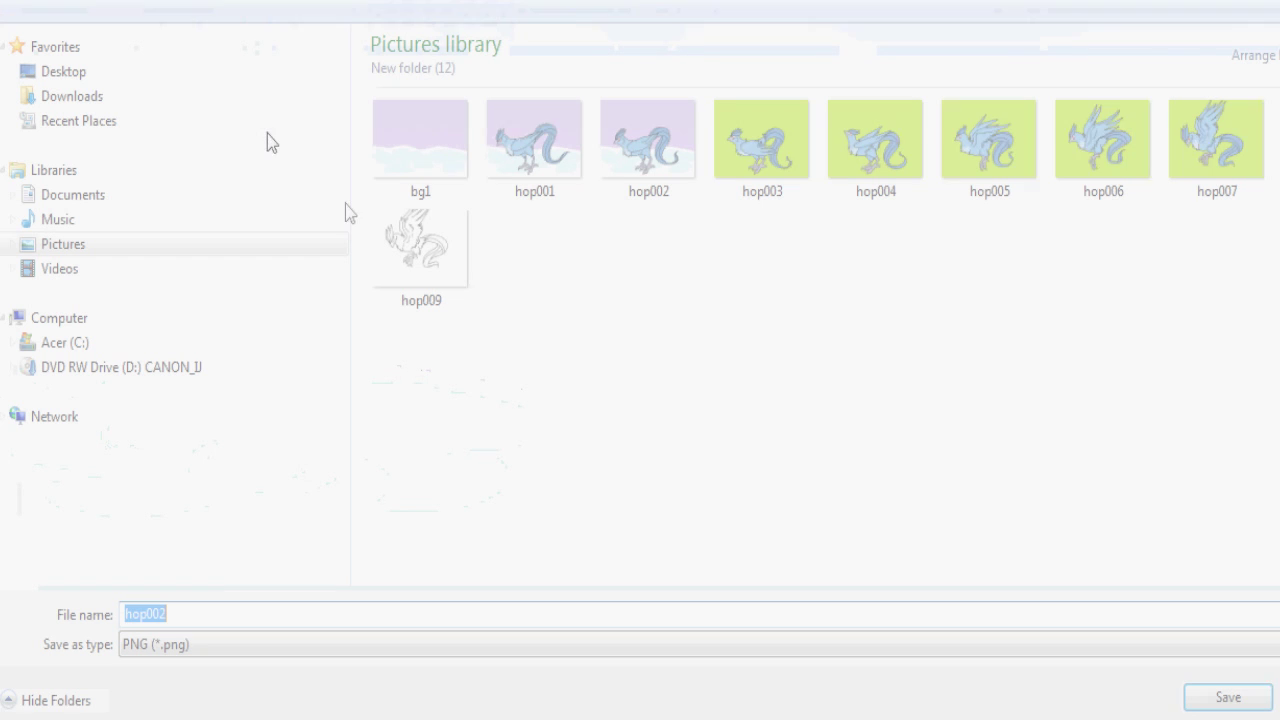
{"action": "left_click", "coordinate": [209, 607]}
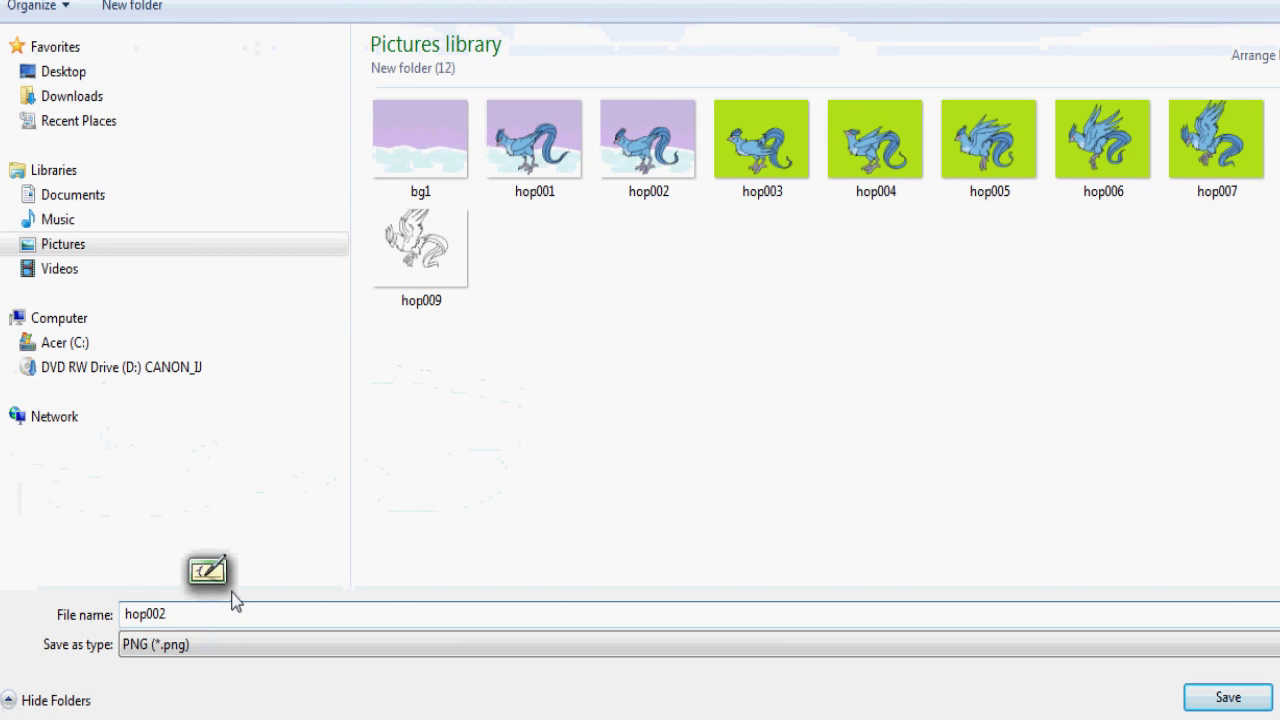
{"action": "key", "text": "BackSpace"}
{"action": "type", "text": "3"}
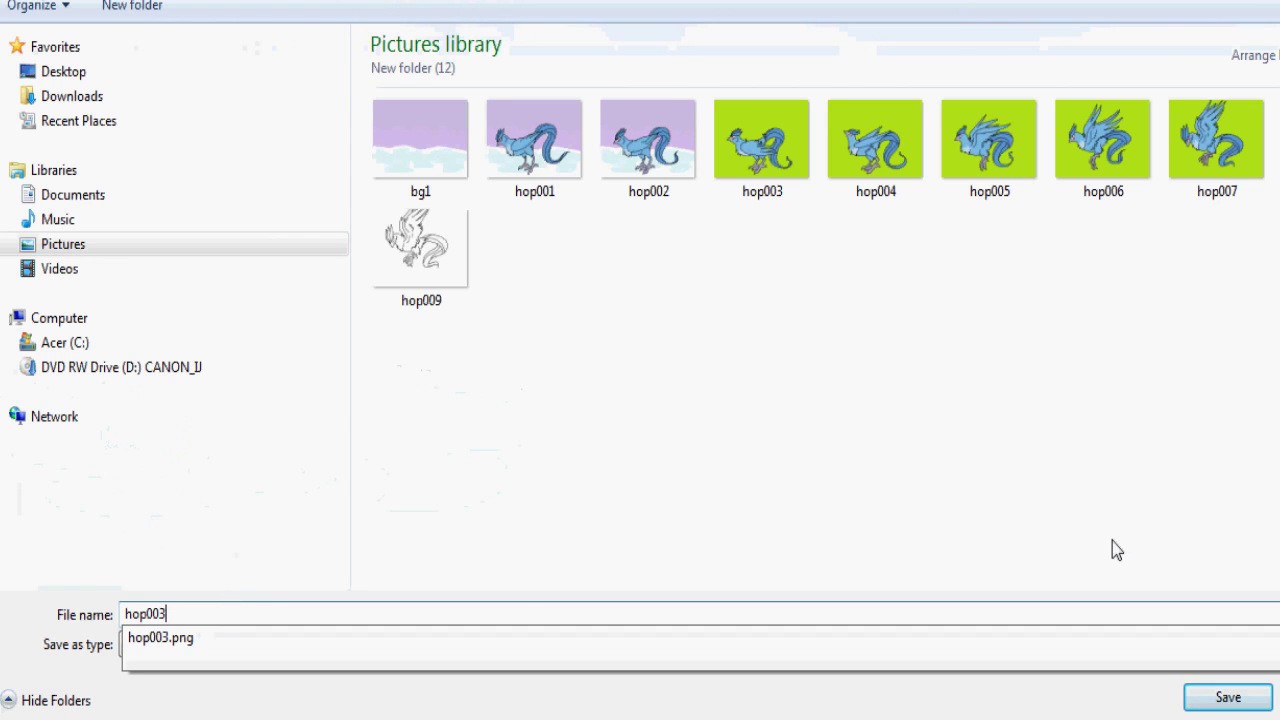
{"action": "left_click", "coordinate": [1140, 637]}
{"action": "key", "text": "Return"}
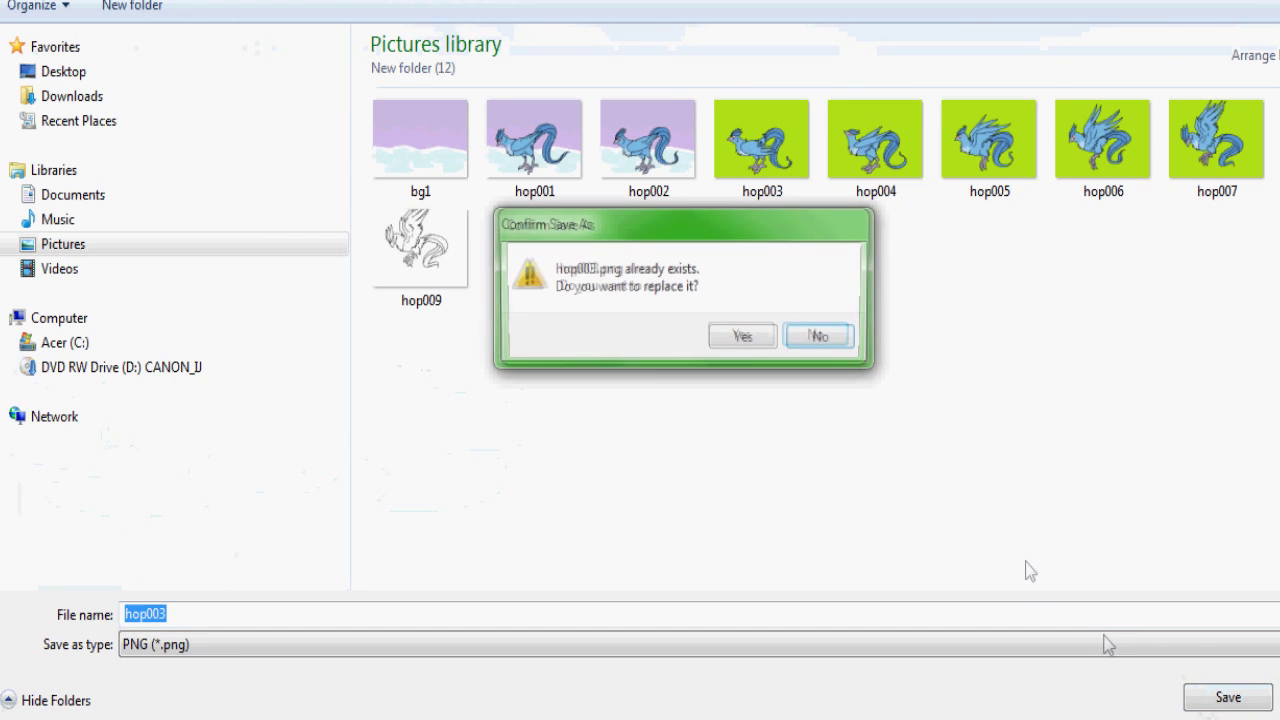
{"action": "left_click", "coordinate": [740, 335]}
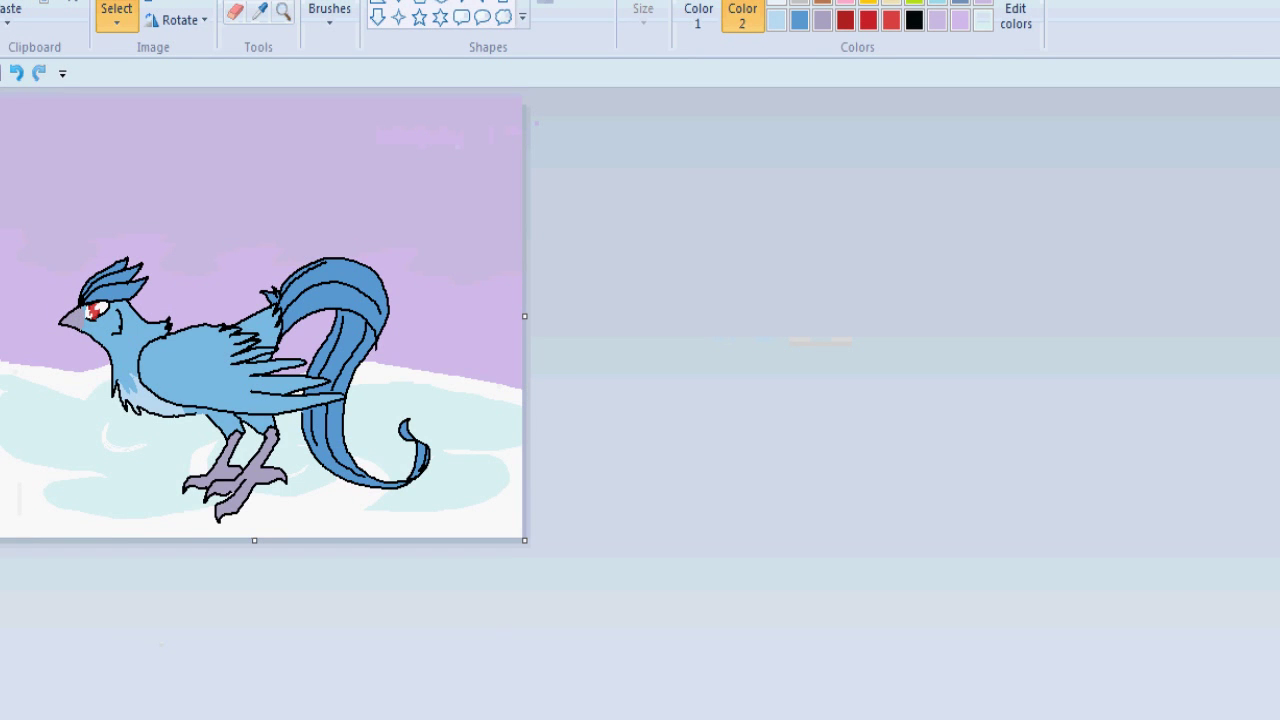
Switch to Windows Movie Maker and play the timeline of hop frames from the beginning
{"action": "mouse_move", "coordinate": [589, 719]}
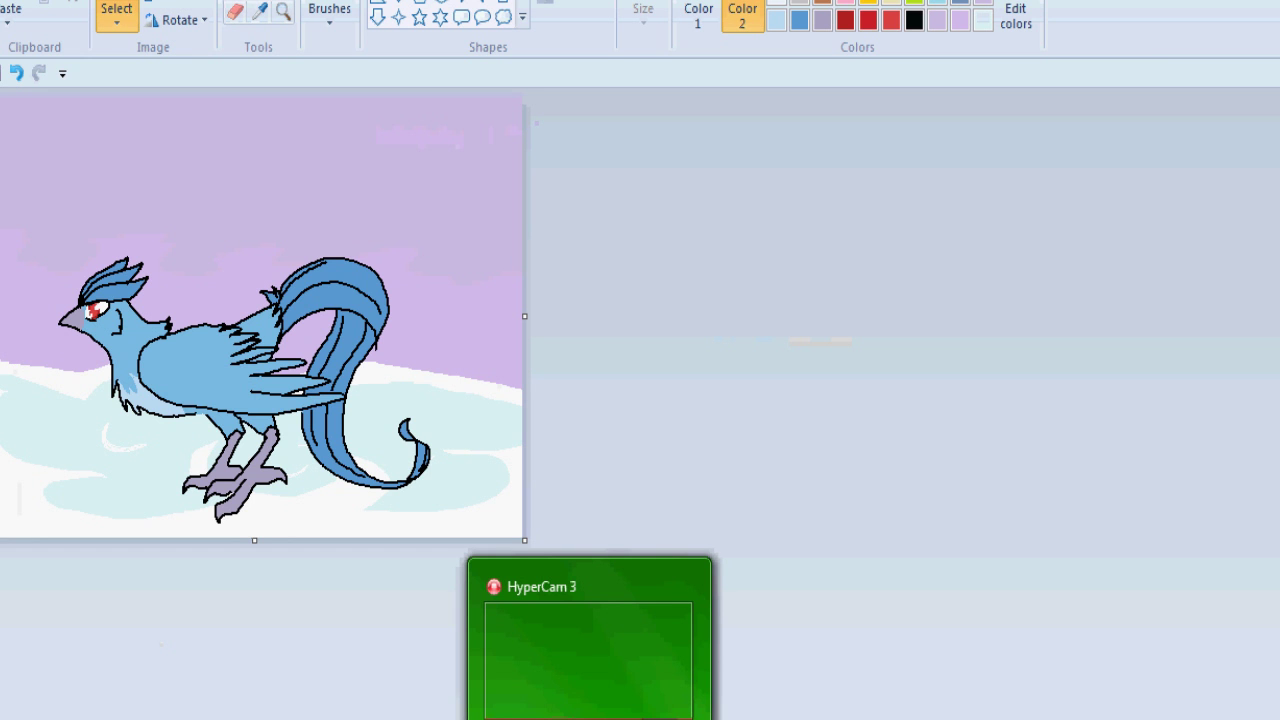
{"action": "left_click", "coordinate": [589, 719]}
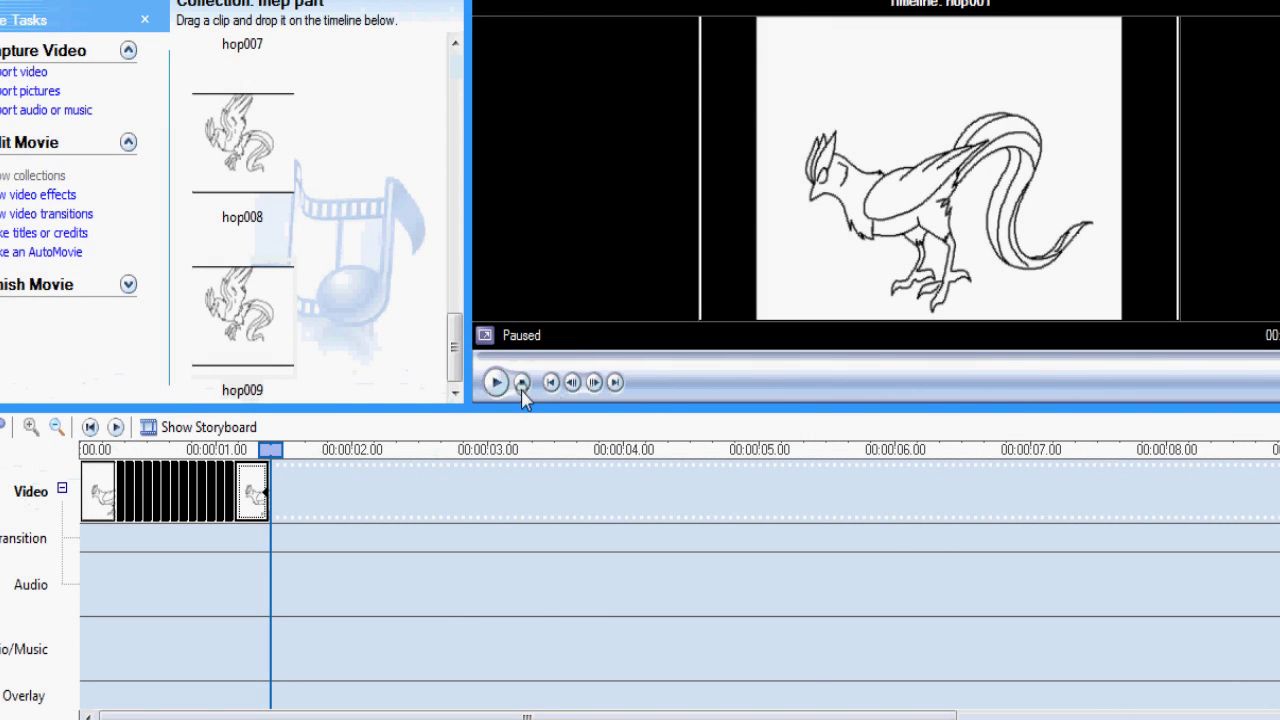
{"action": "left_click", "coordinate": [522, 390]}
{"action": "left_click", "coordinate": [497, 383]}
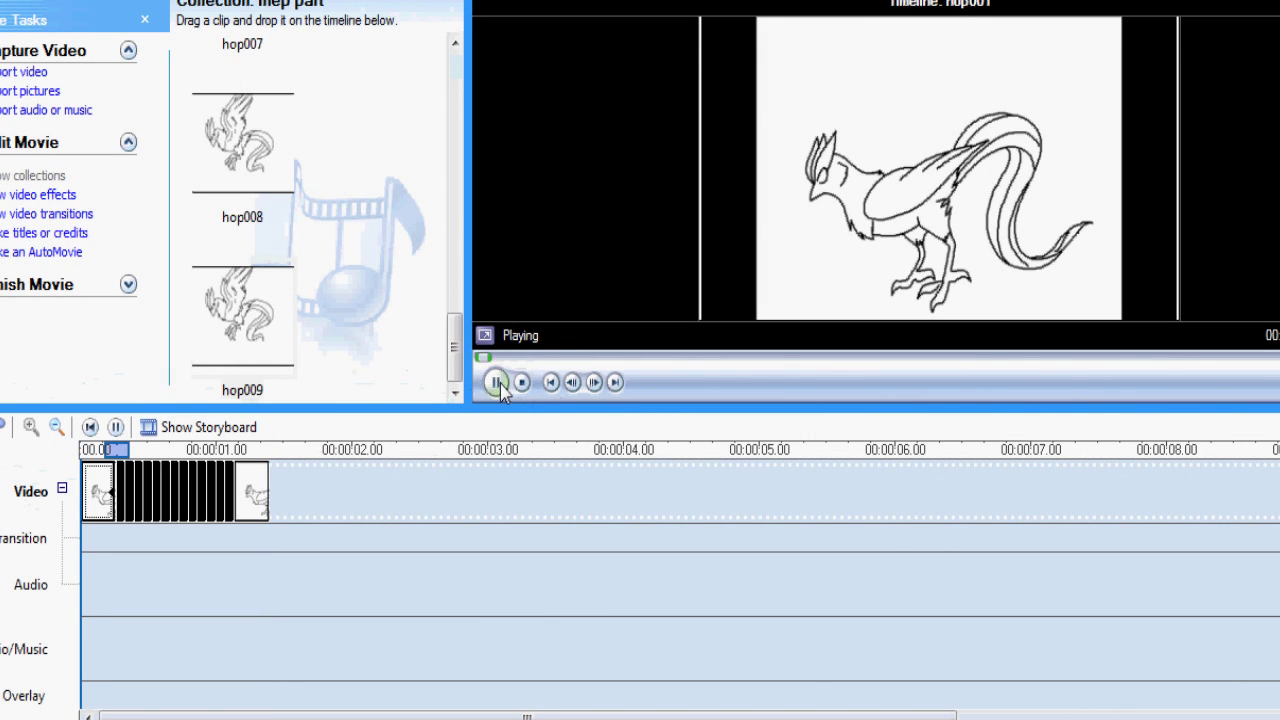
Stop the timeline playback and save the movie project
{"action": "left_click", "coordinate": [523, 384]}
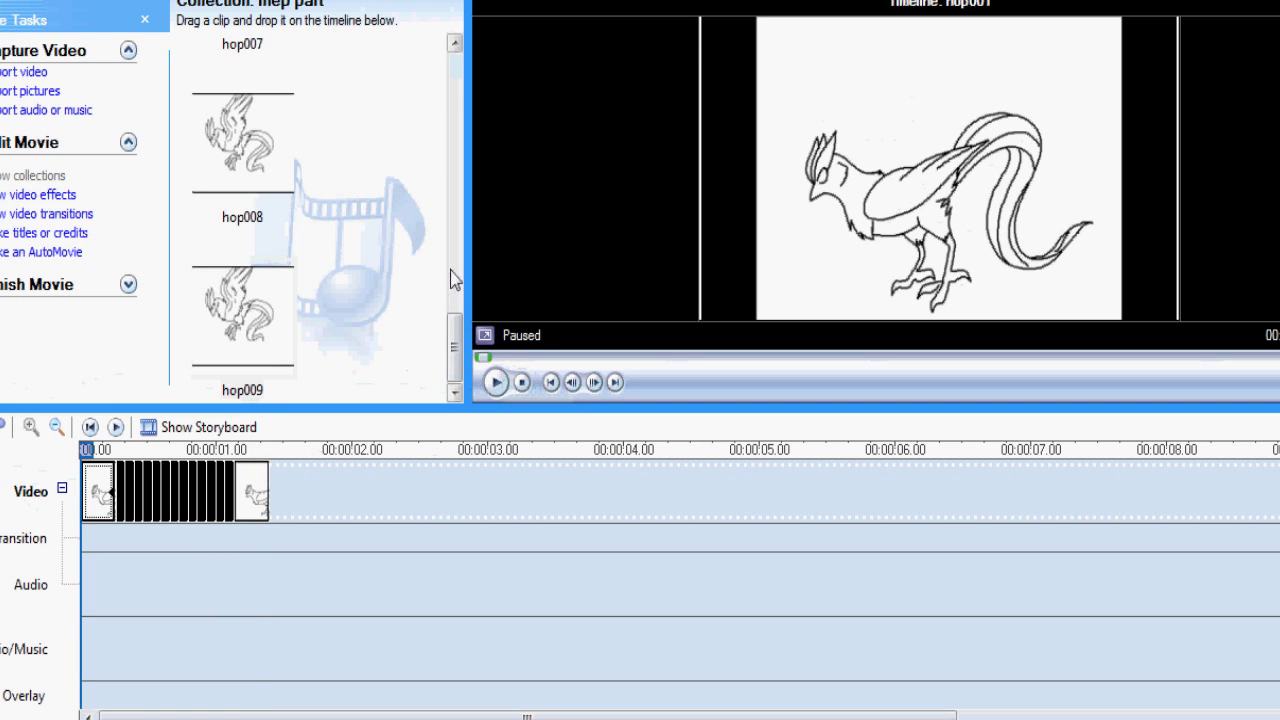
{"action": "left_click", "coordinate": [14, 1]}
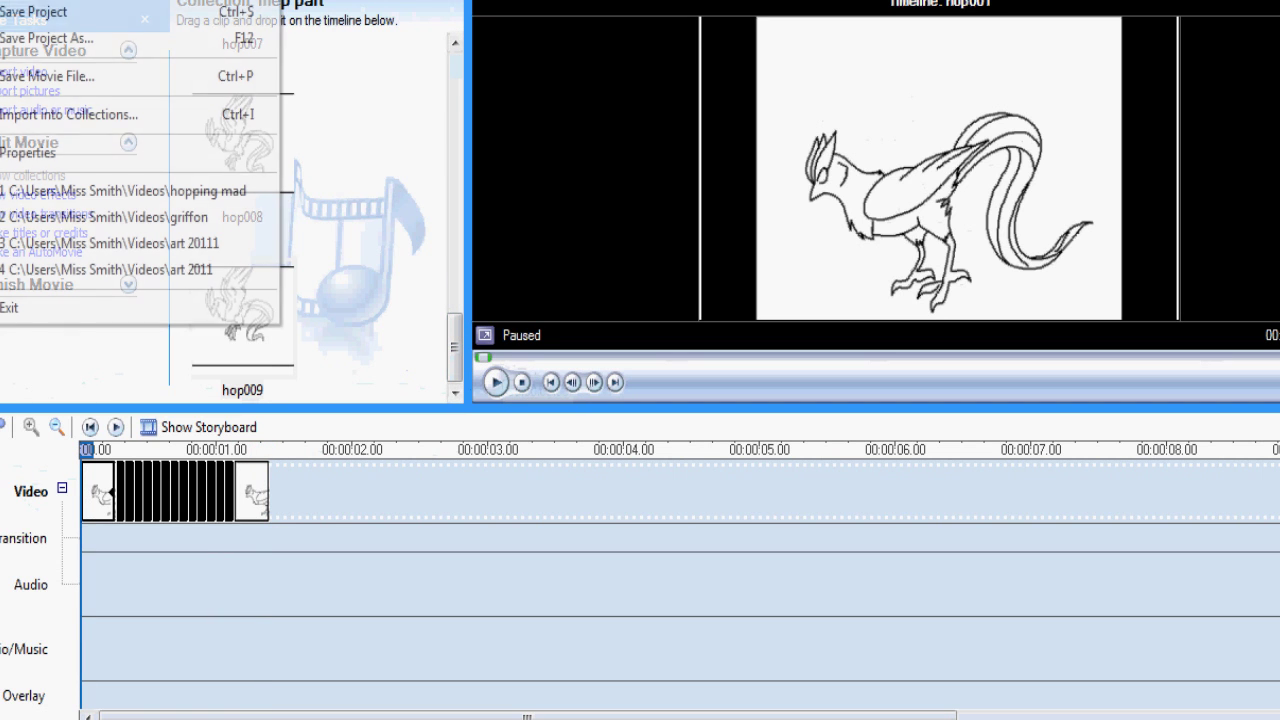
{"action": "left_click", "coordinate": [22, 14]}
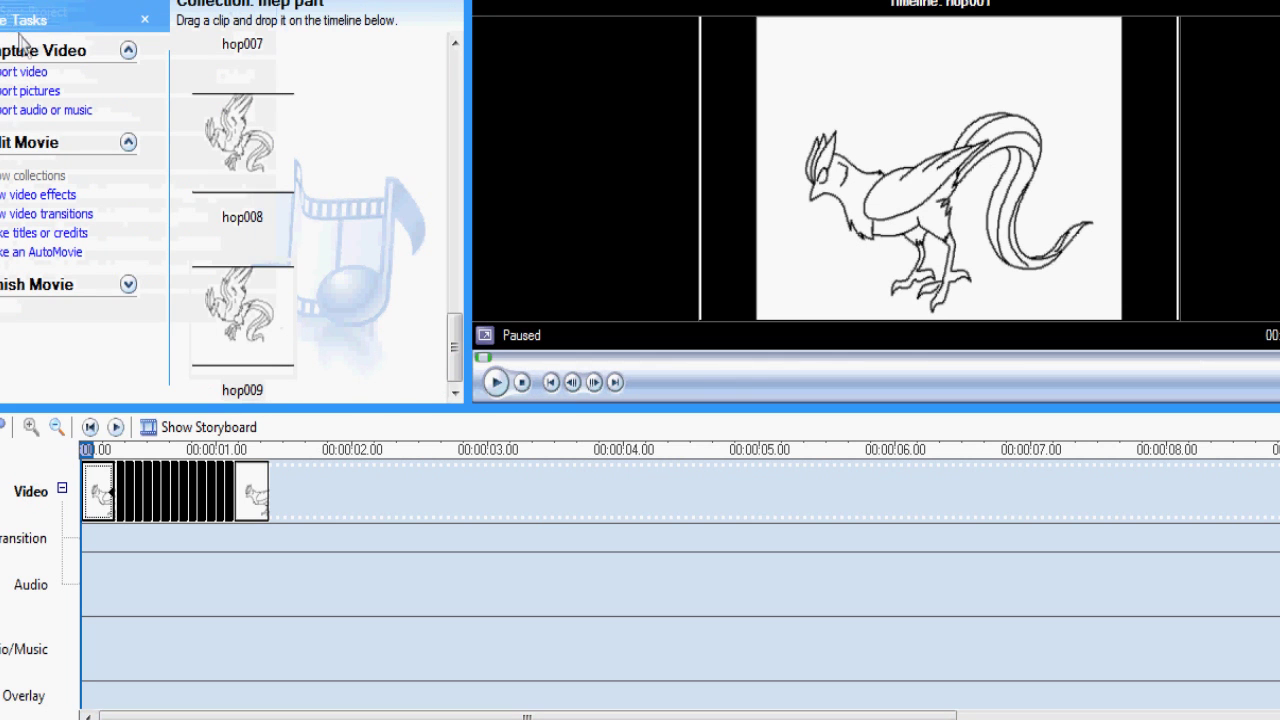
{"action": "key", "text": "alt+f"}
{"action": "key", "text": "Escape"}
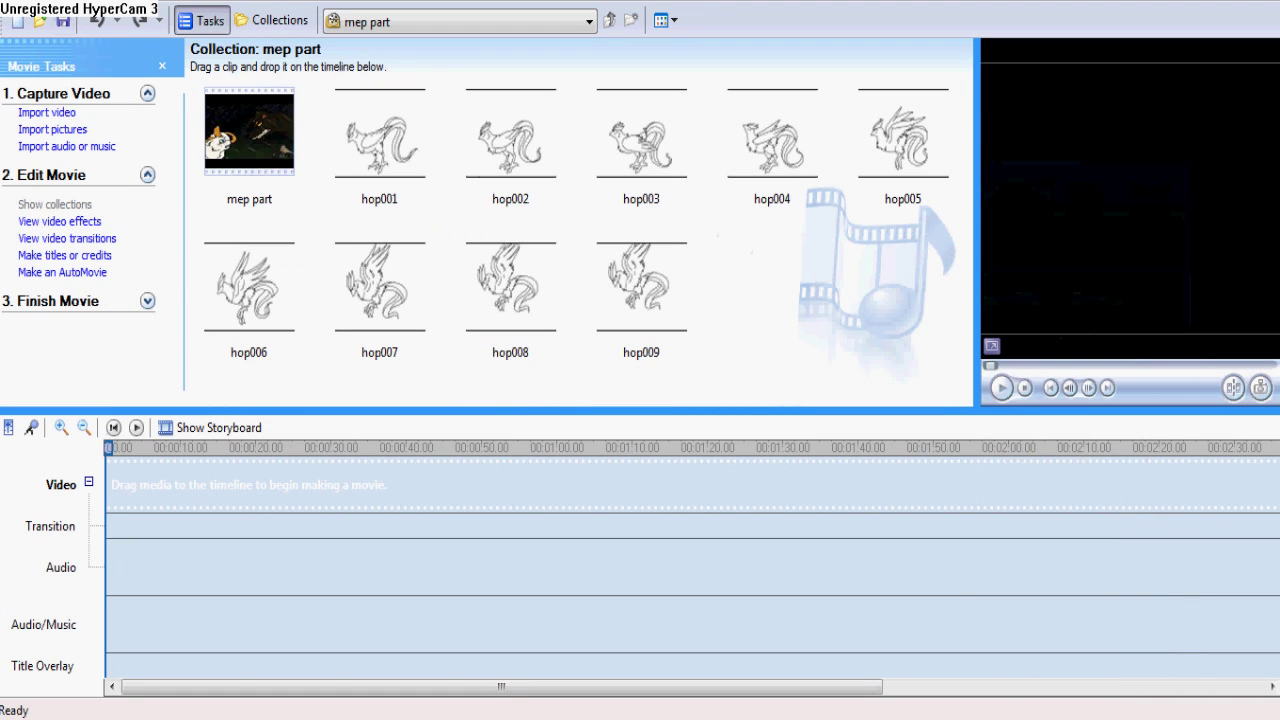
Reopen the recent hopping mad project and play its timeline from the beginning in a widened preview pane
{"action": "left_click", "coordinate": [22, 2]}
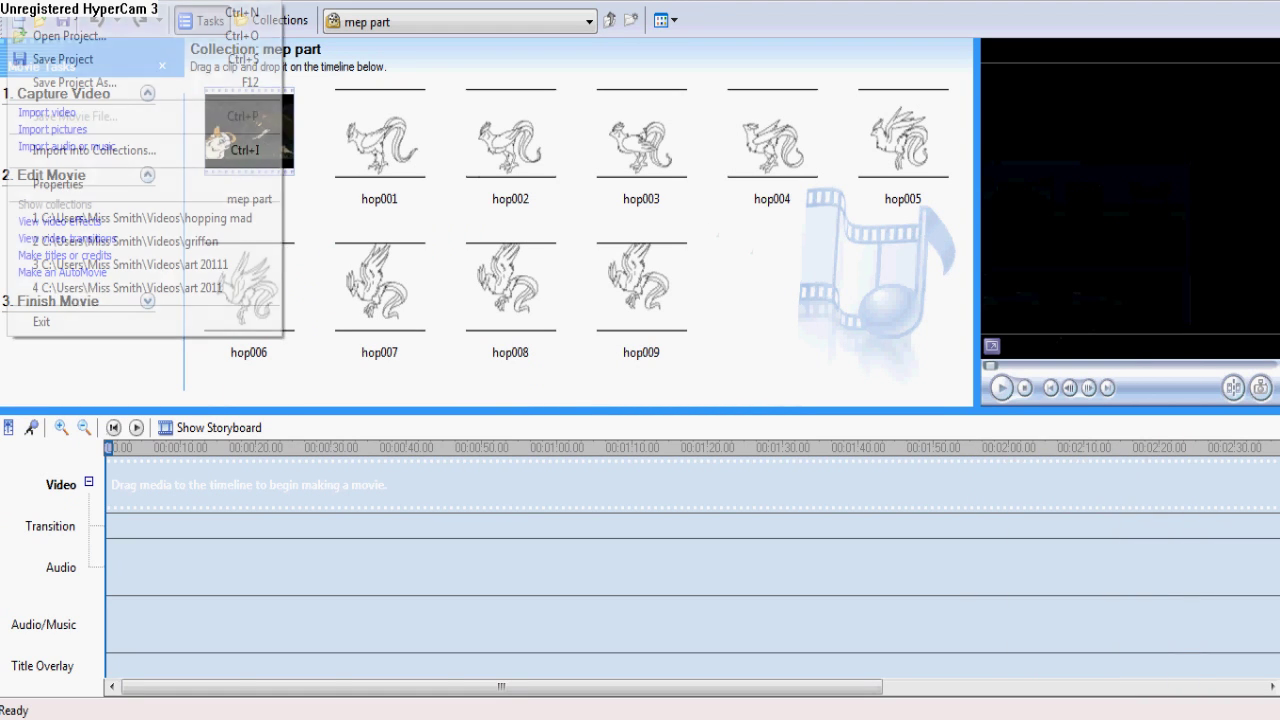
{"action": "left_click", "coordinate": [165, 222]}
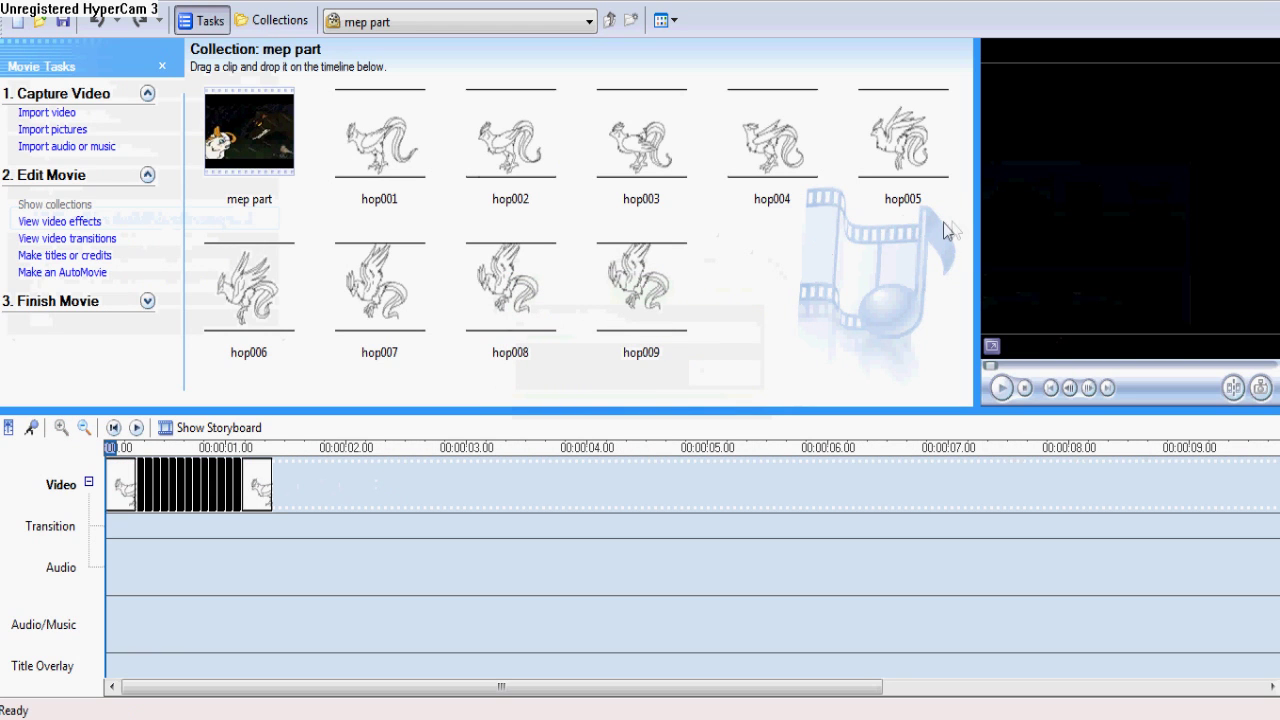
{"action": "left_click_drag", "start_coordinate": [976, 225], "coordinate": [233, 268]}
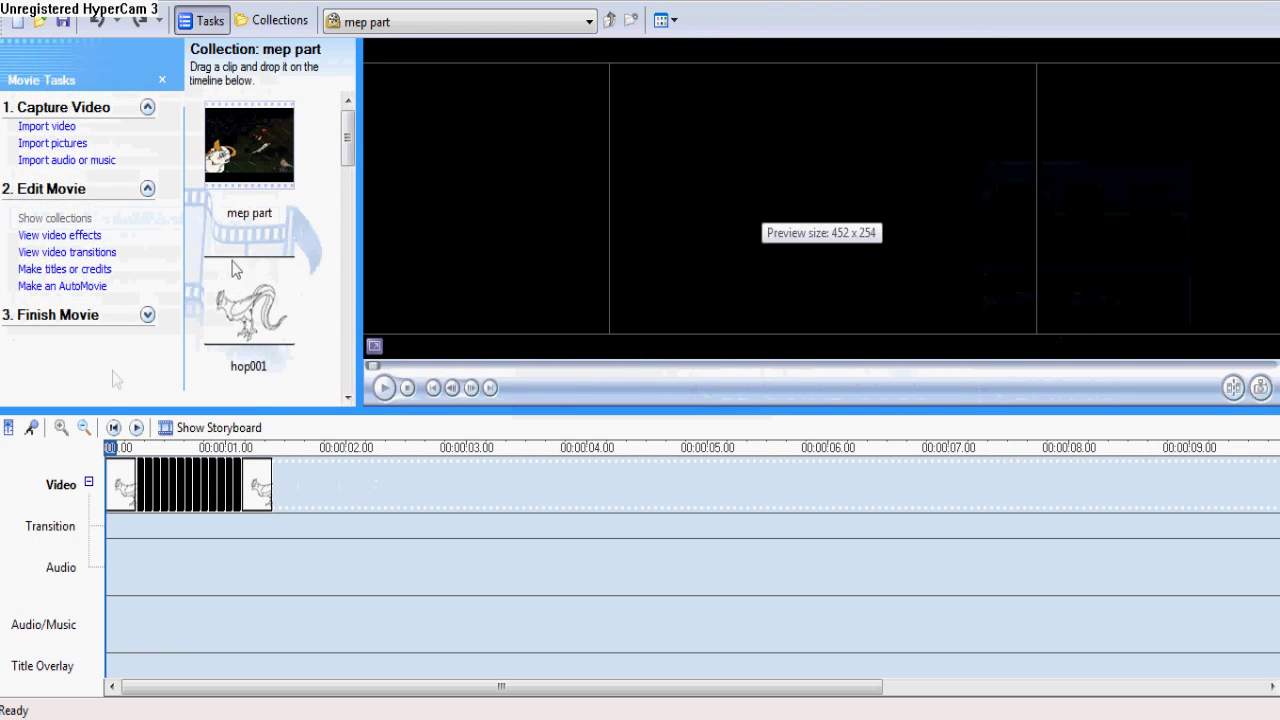
{"action": "left_click", "coordinate": [114, 428]}
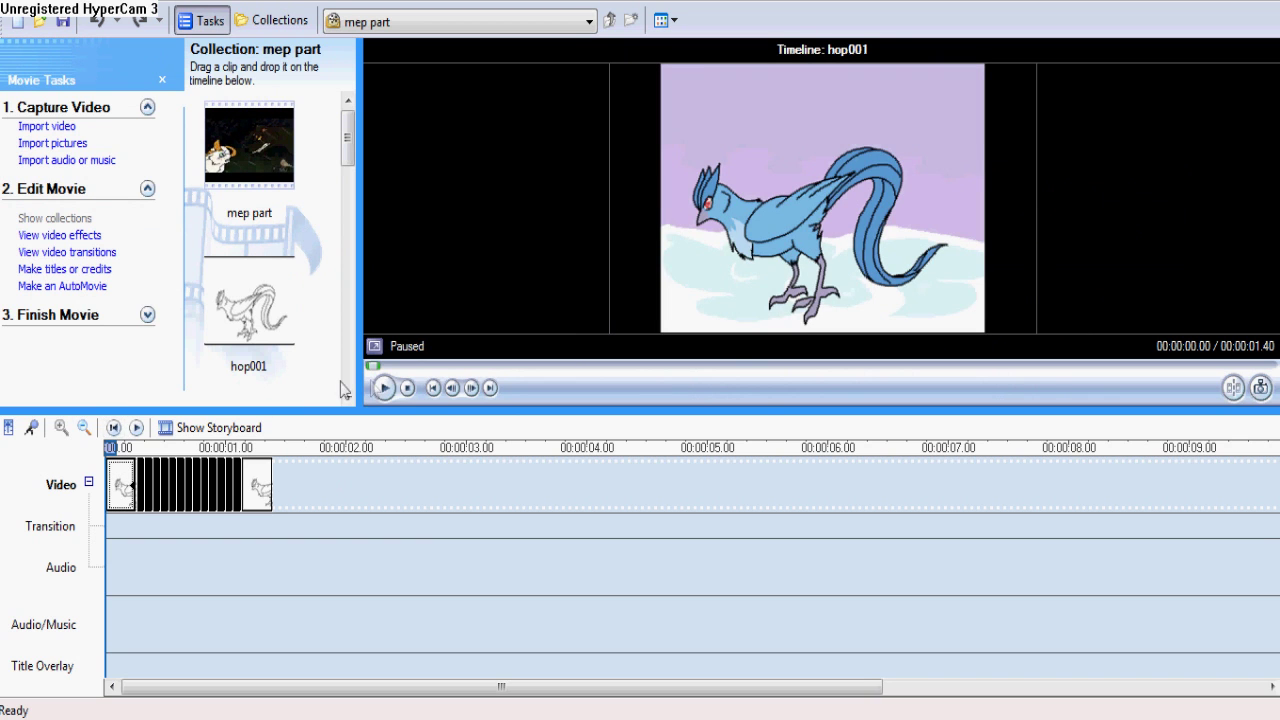
{"action": "left_click", "coordinate": [385, 390]}
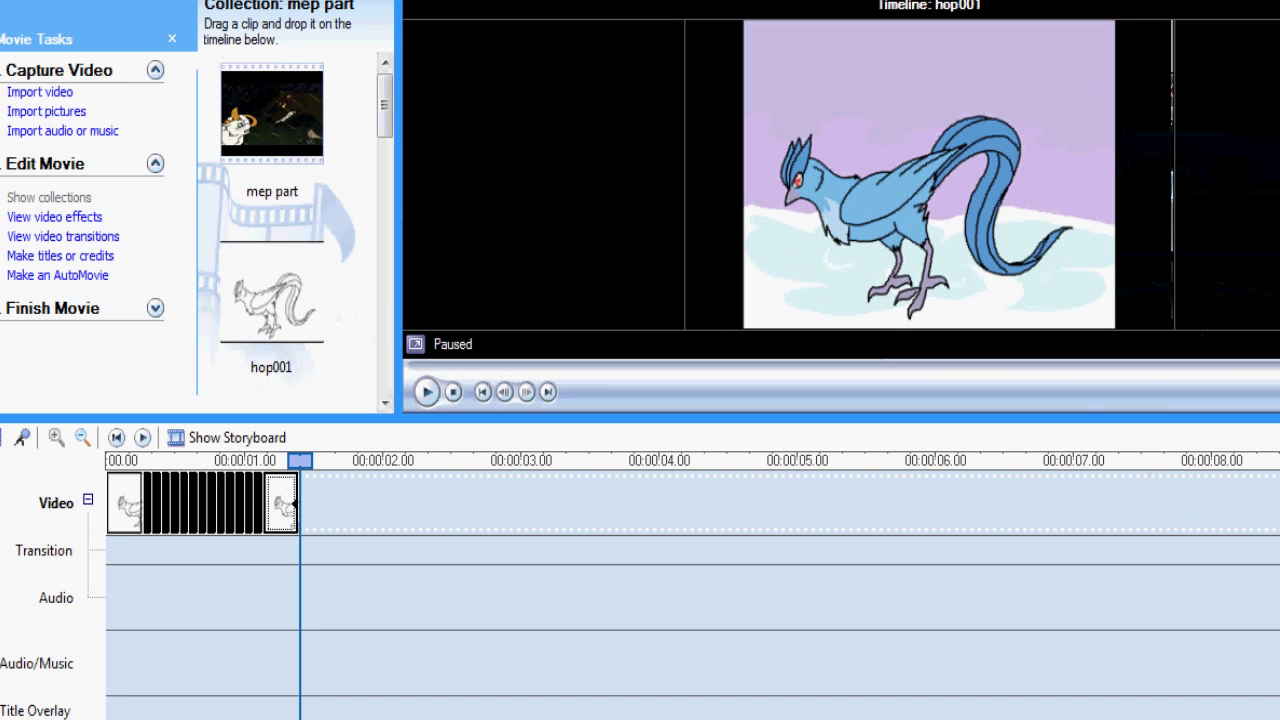
Export the movie to the computer as hopping mad_0001 in the Documents folder, using best fit to a file size of 226 KB
{"action": "left_click", "coordinate": [10, 0]}
{"action": "left_click", "coordinate": [88, 98]}
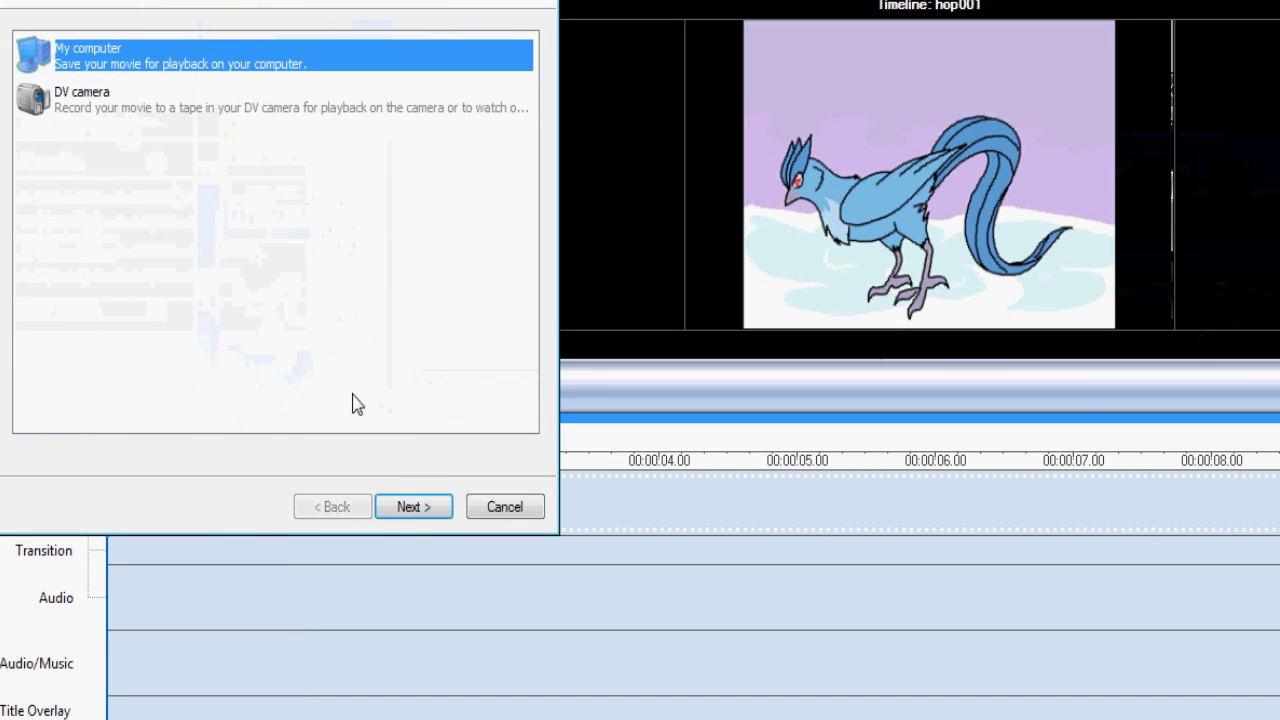
{"action": "left_click", "coordinate": [416, 507]}
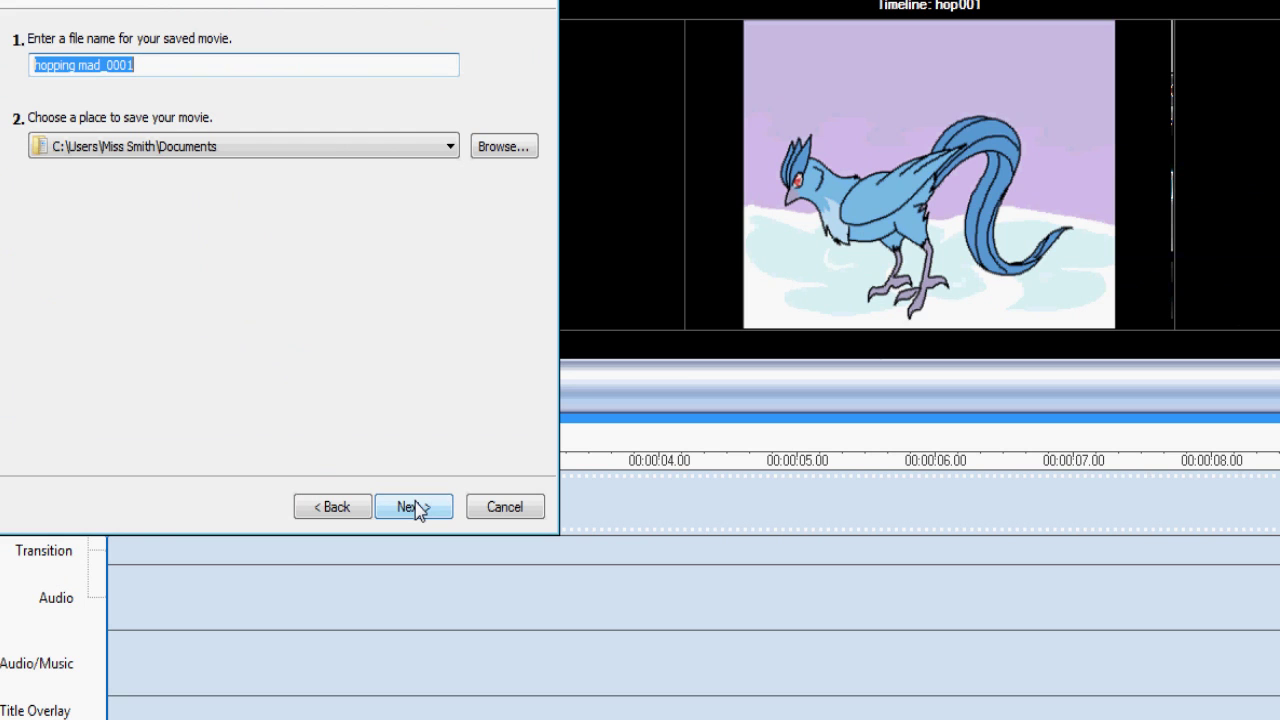
{"action": "left_click", "coordinate": [412, 507]}
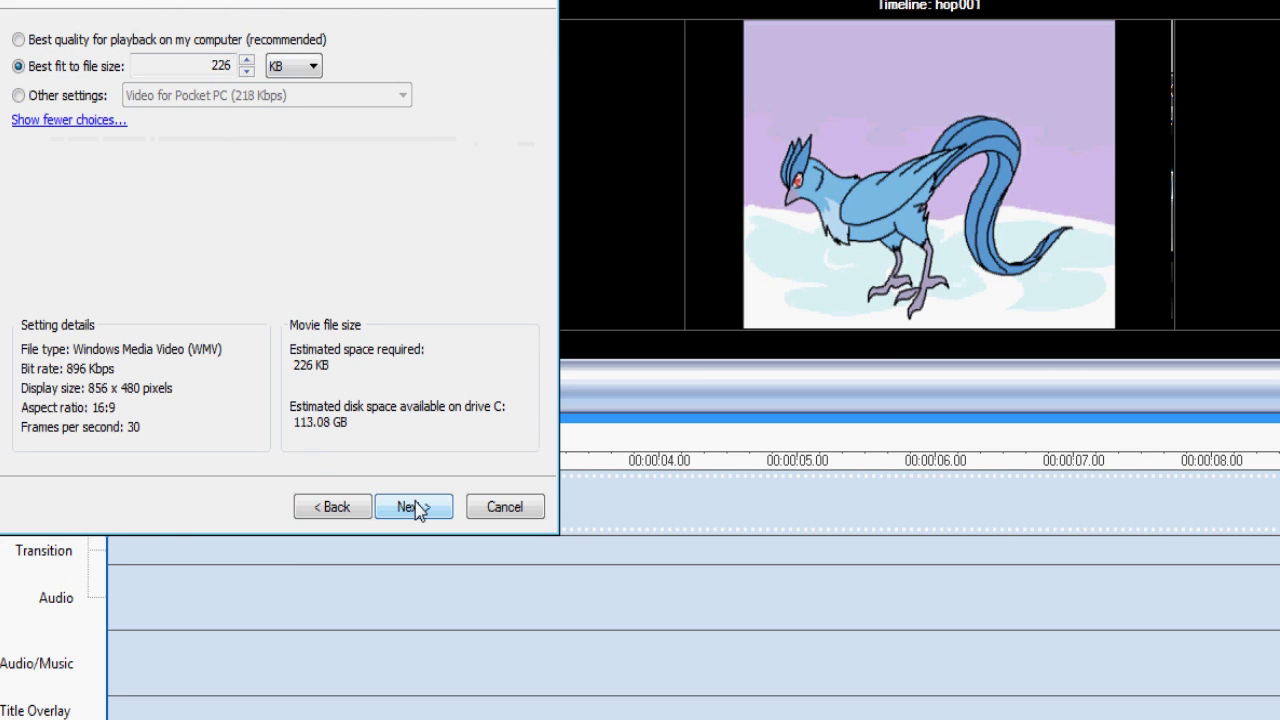
{"action": "left_click", "coordinate": [414, 507]}
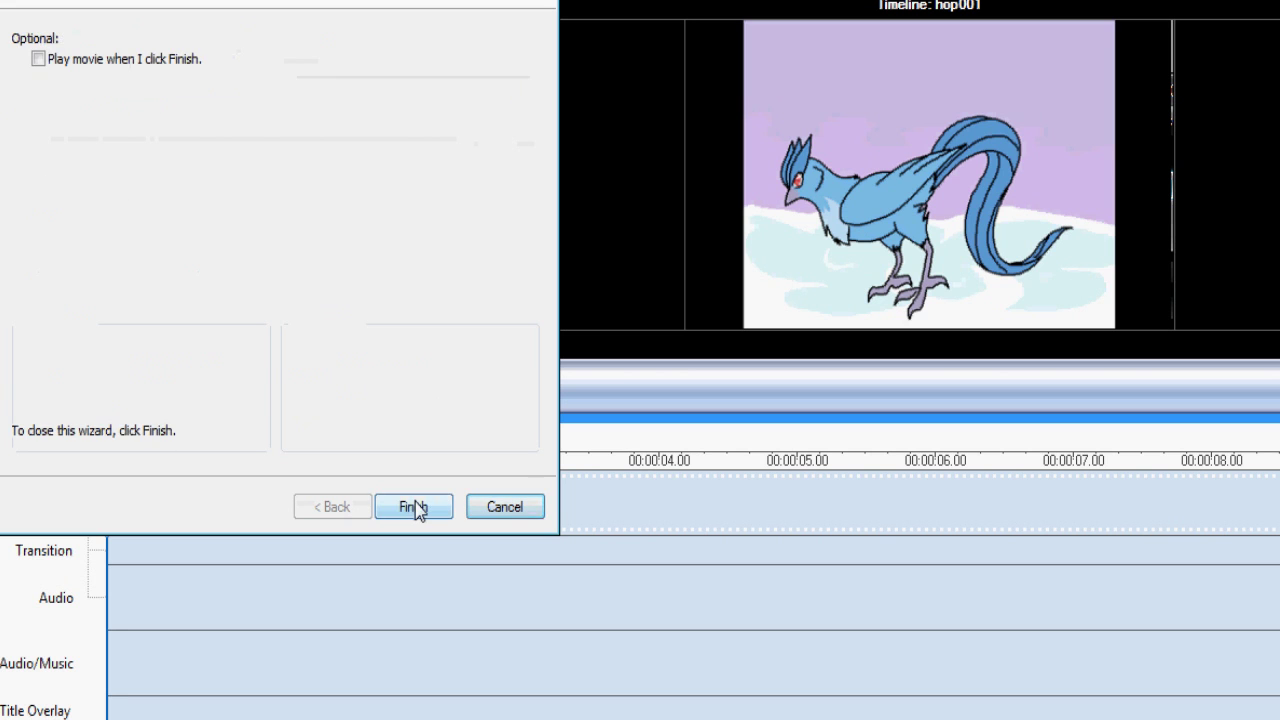
{"action": "left_click", "coordinate": [416, 507]}
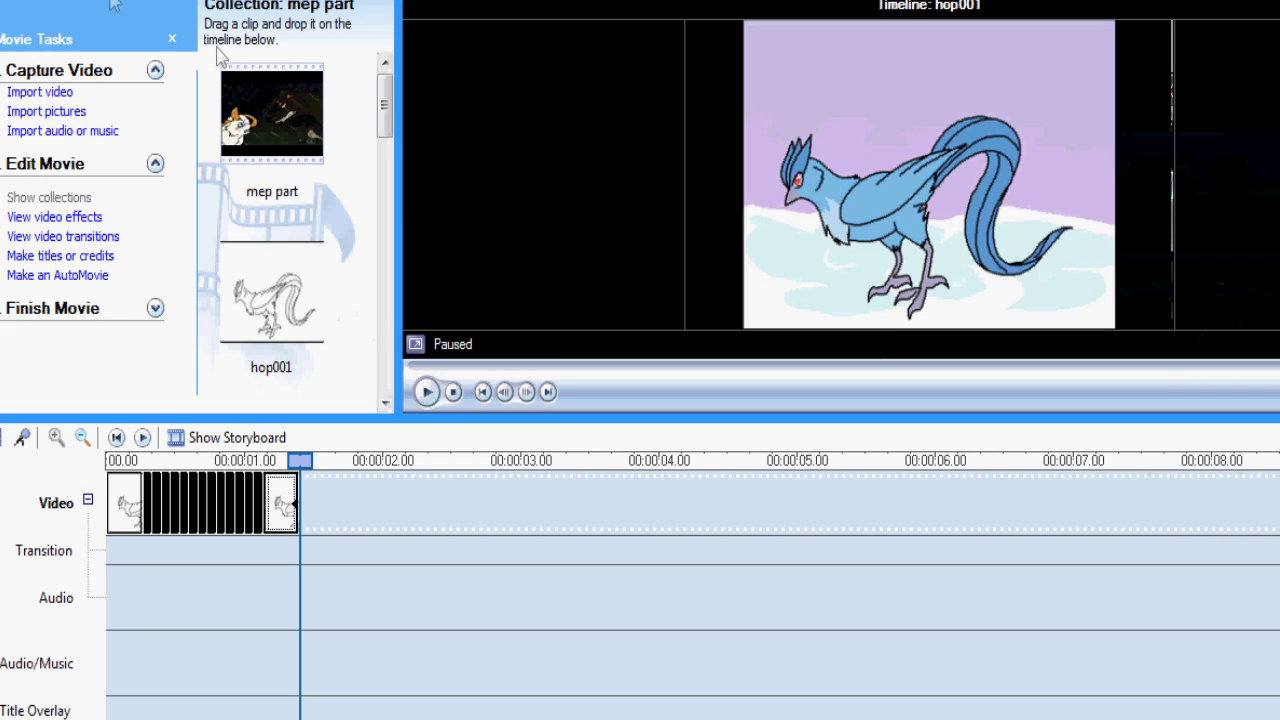
Start another movie file export with My computer as the destination
{"action": "left_click", "coordinate": [20, 2]}
{"action": "left_click", "coordinate": [80, 77]}
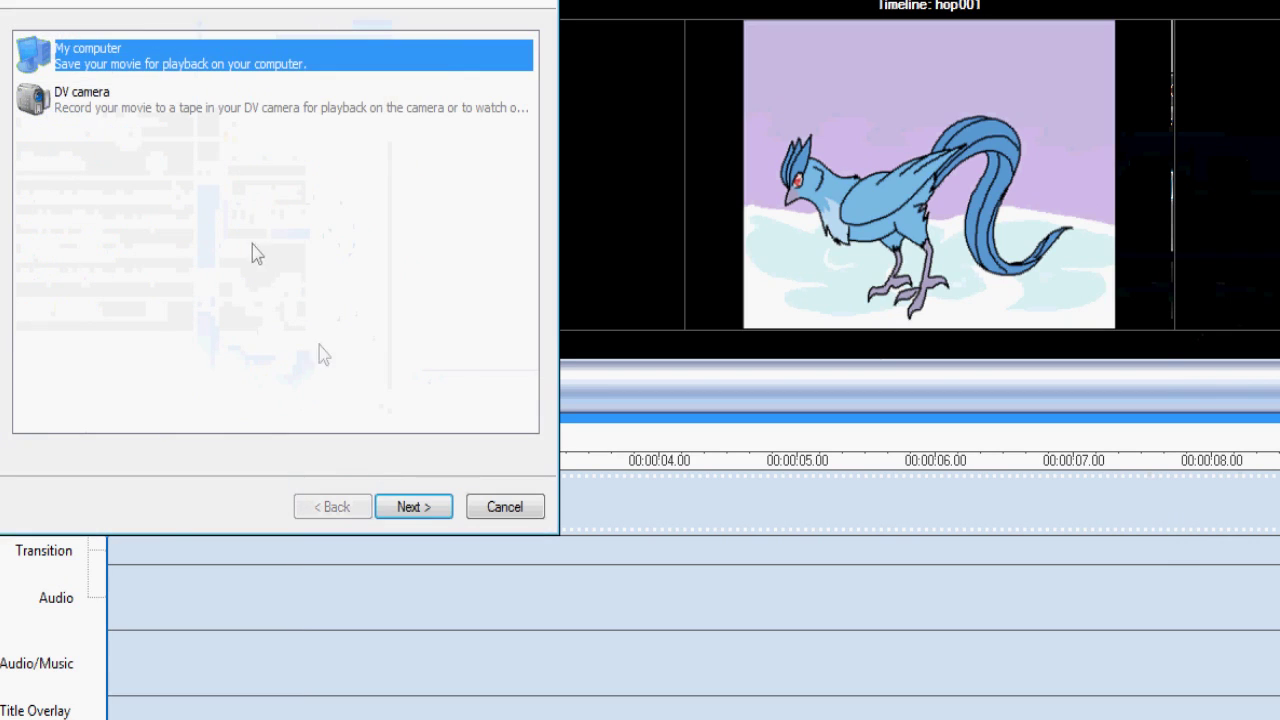
{"action": "left_click", "coordinate": [413, 506]}
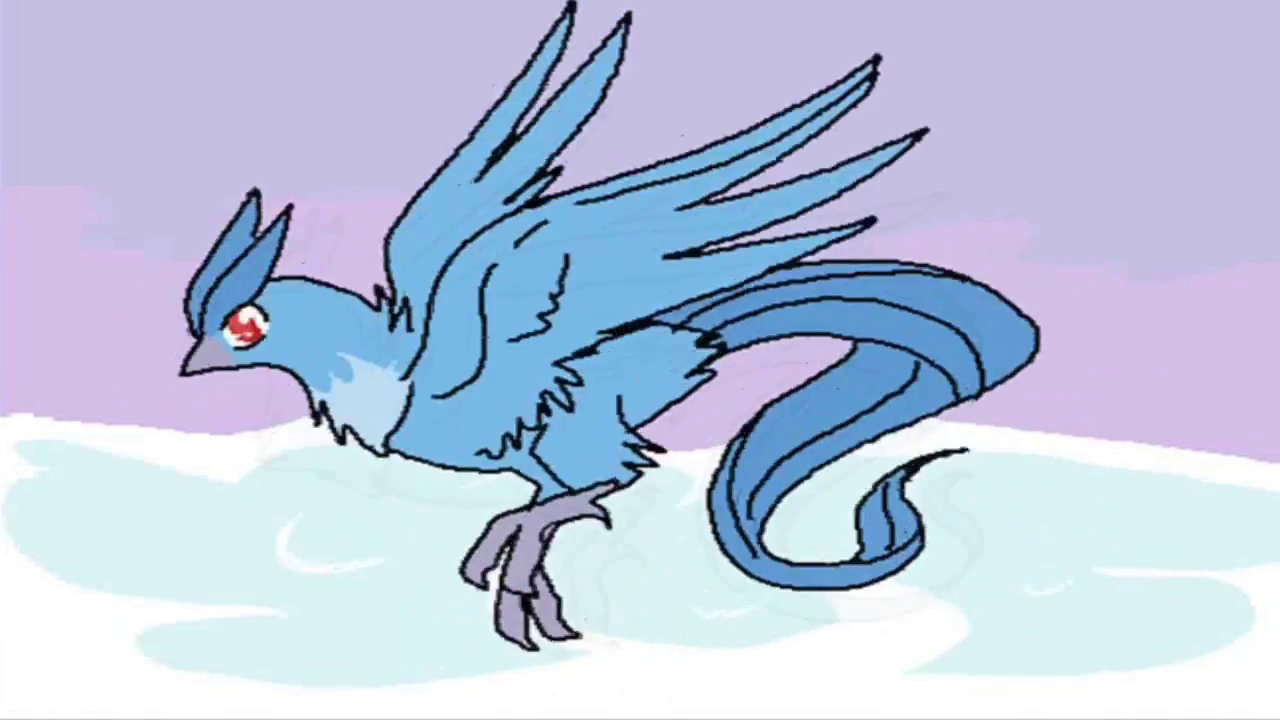